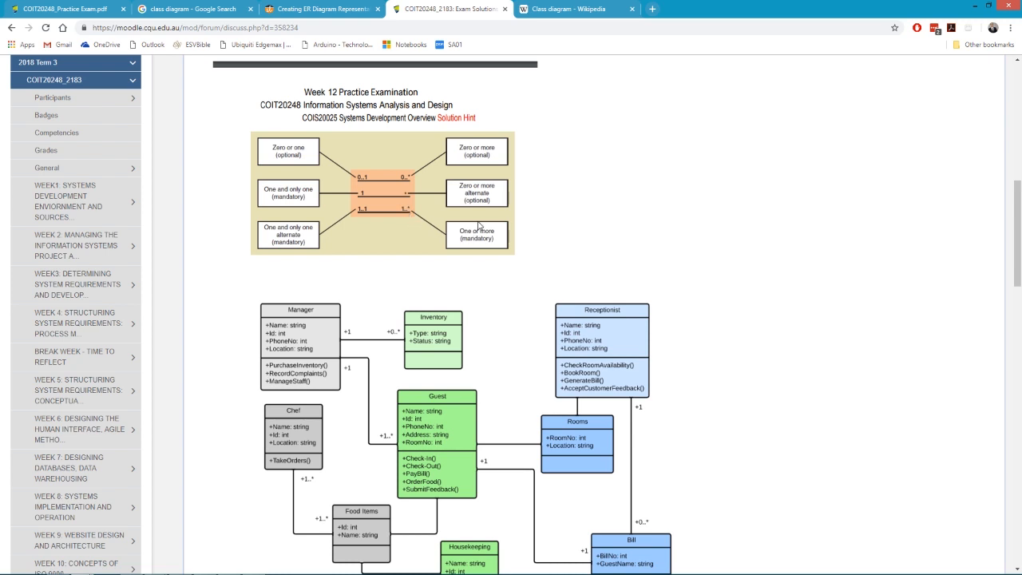
Examine the sample hotel class diagram and the Wikipedia description of a class box's three compartments
scroll(481, 233, down, 3)
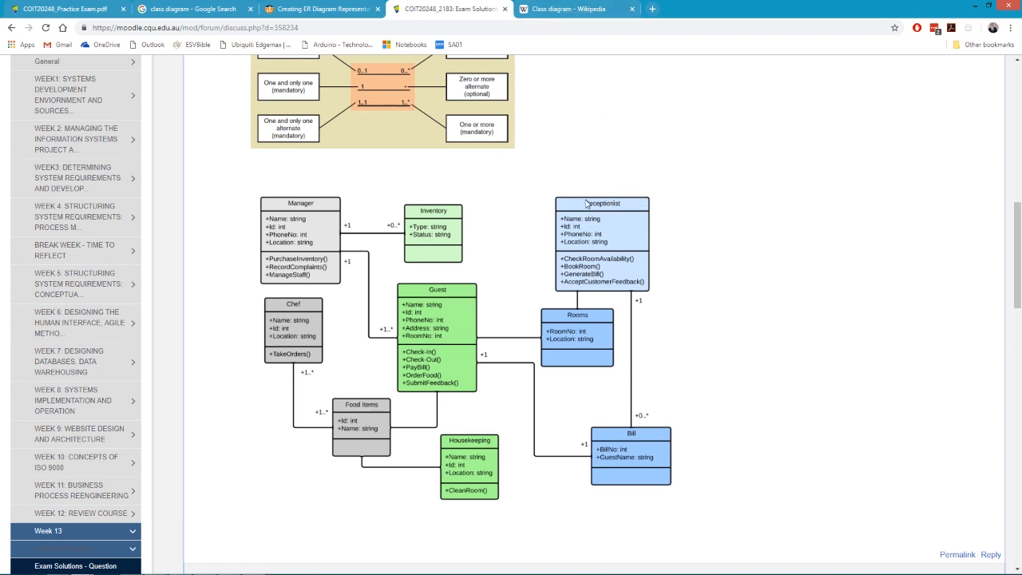
click(582, 6)
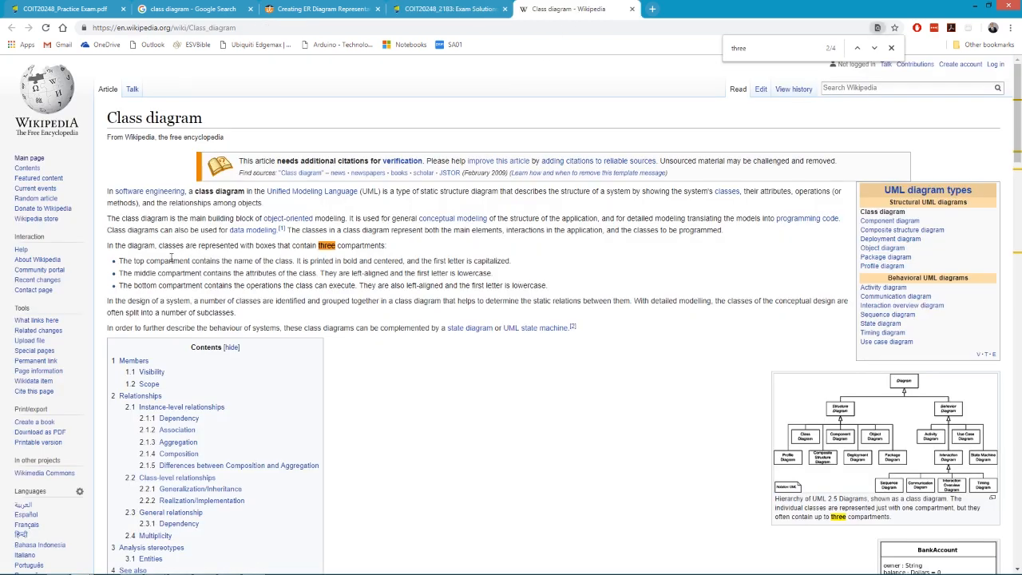
drag(122, 261, 524, 264)
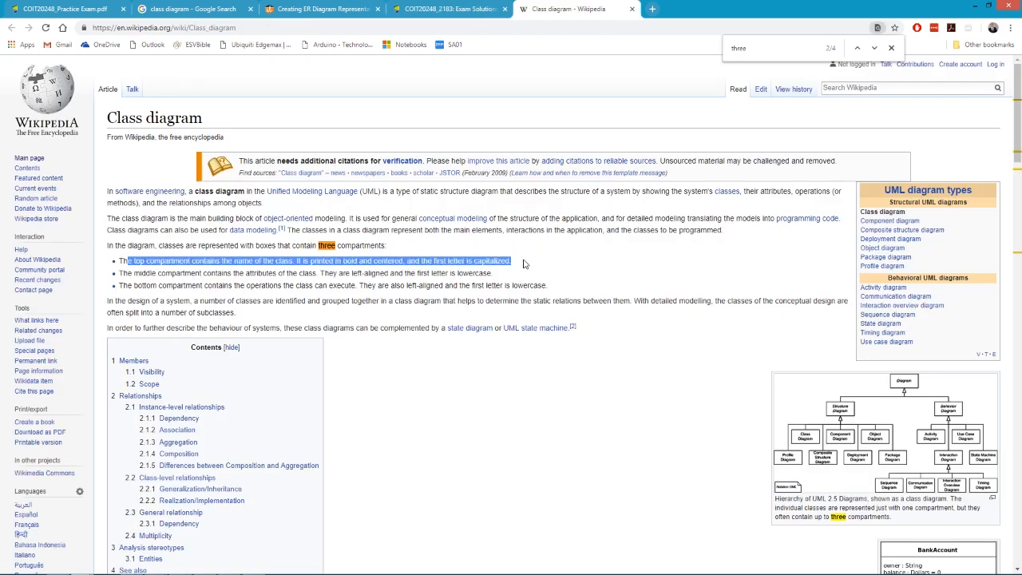
drag(123, 269, 513, 278)
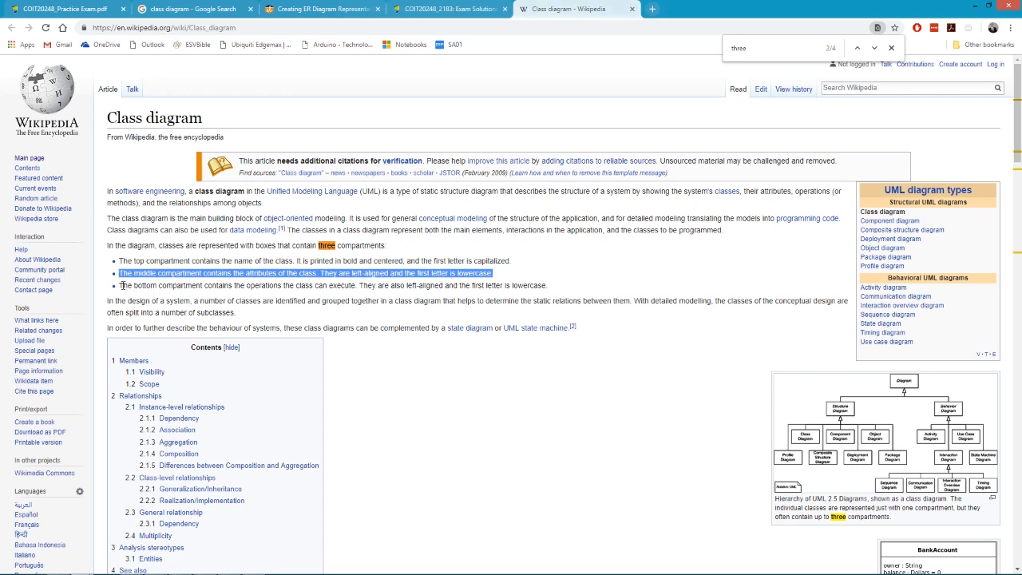
drag(122, 285, 534, 285)
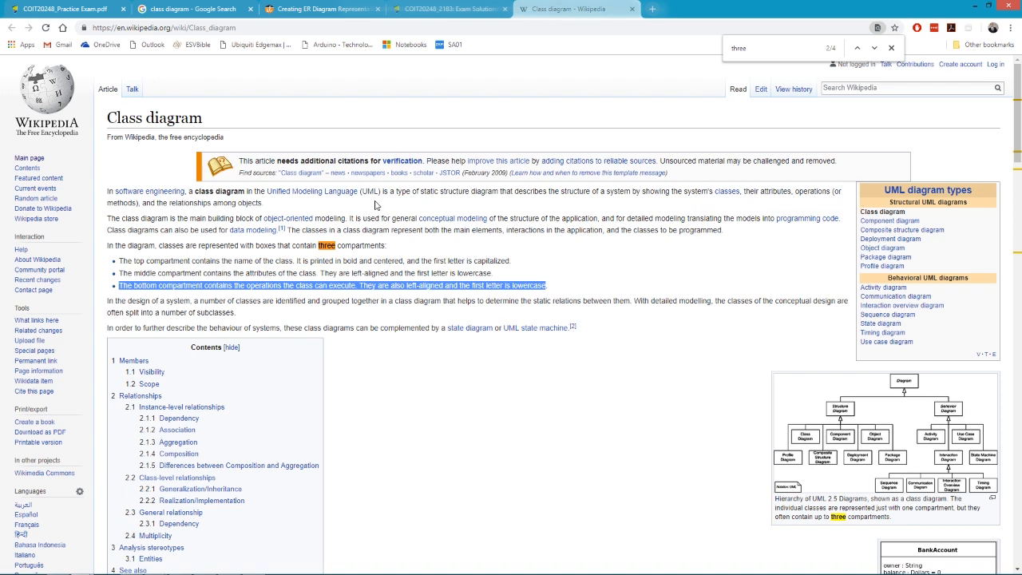
Examine the practice exam question that asks to convert the entity-relationship diagram into a class diagram
mouse_move(210, 573)
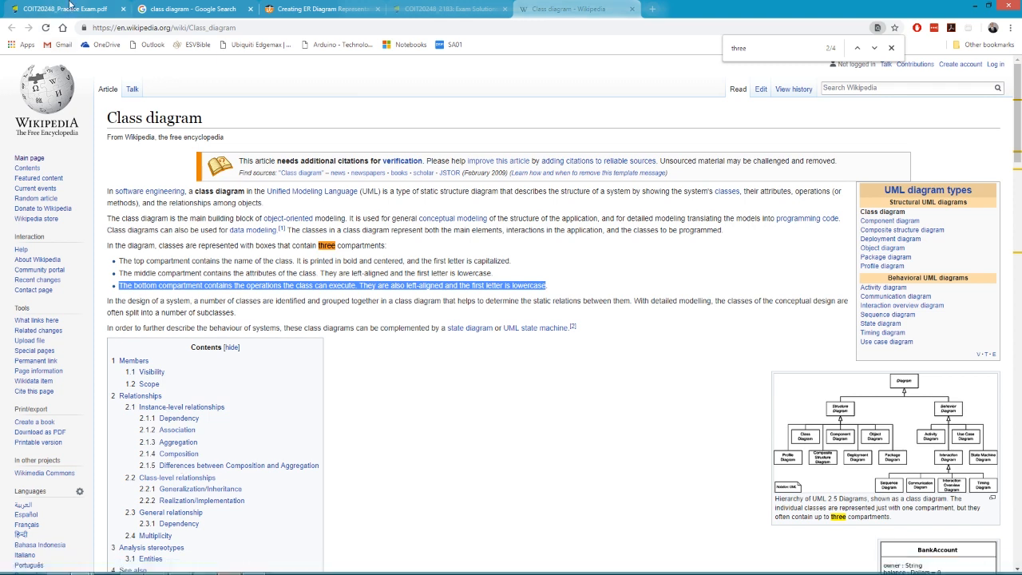
click(70, 8)
scroll(383, 262, down, 3)
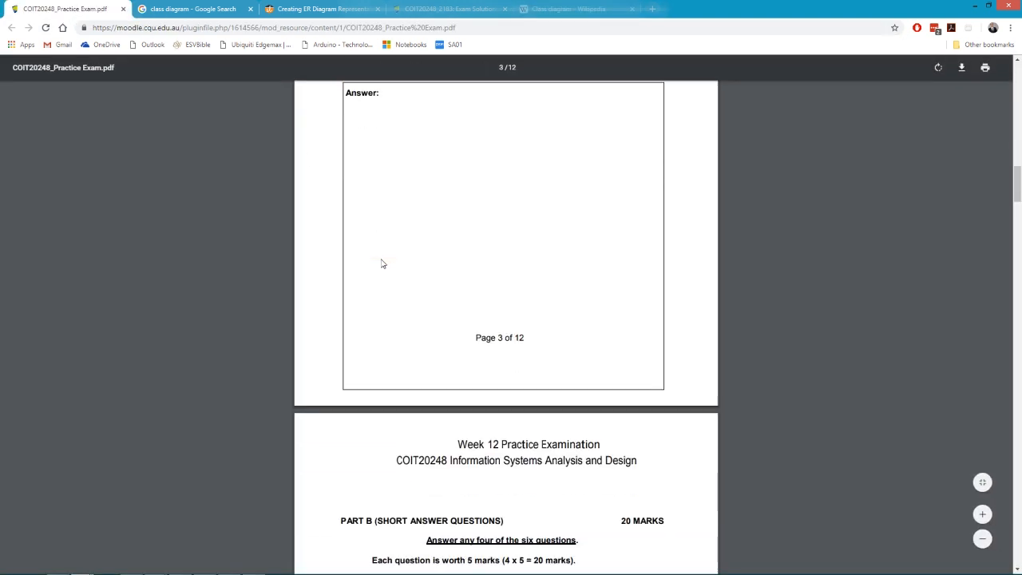
scroll(381, 263, up, 2)
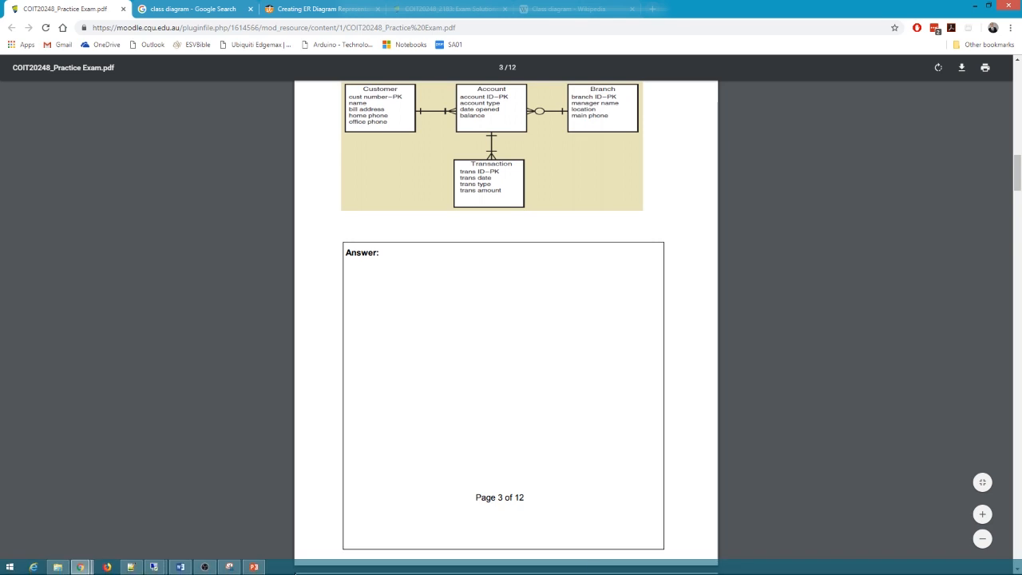
Switch to Visio and create a new drawing from the UML Class template's blue starter diagram with five class boxes
mouse_move(157, 567)
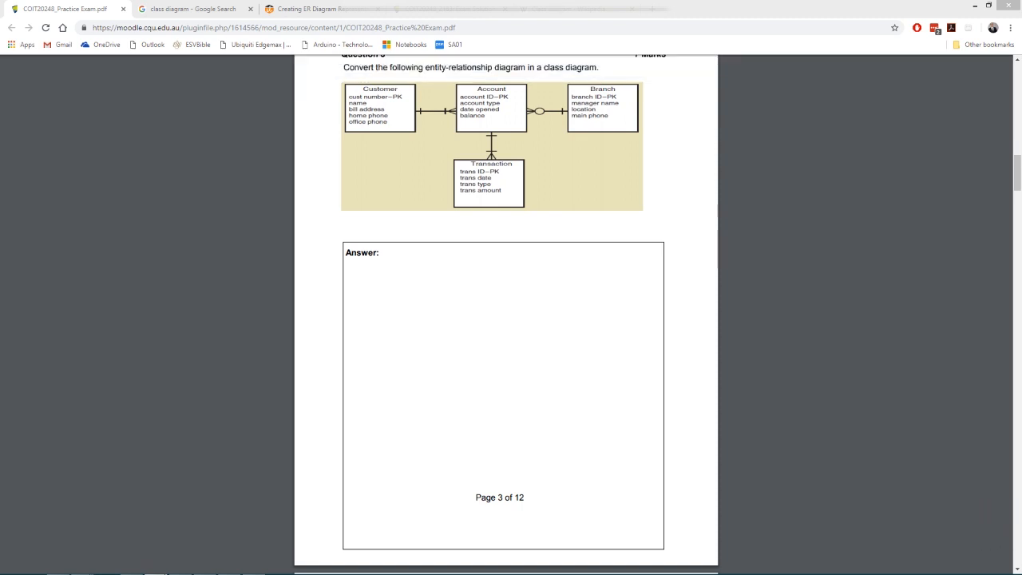
drag(1021, 5, 790, 1)
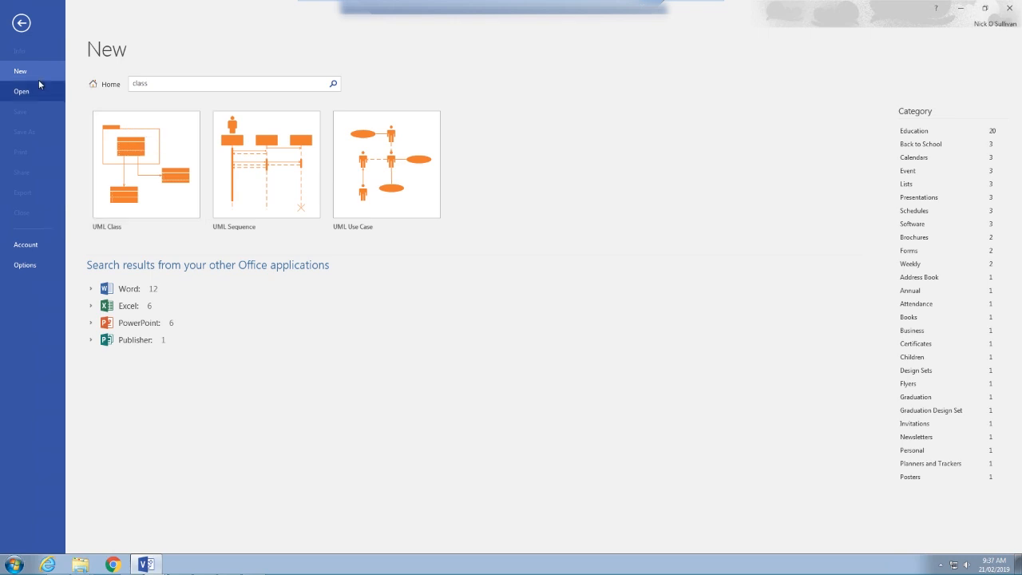
click(178, 88)
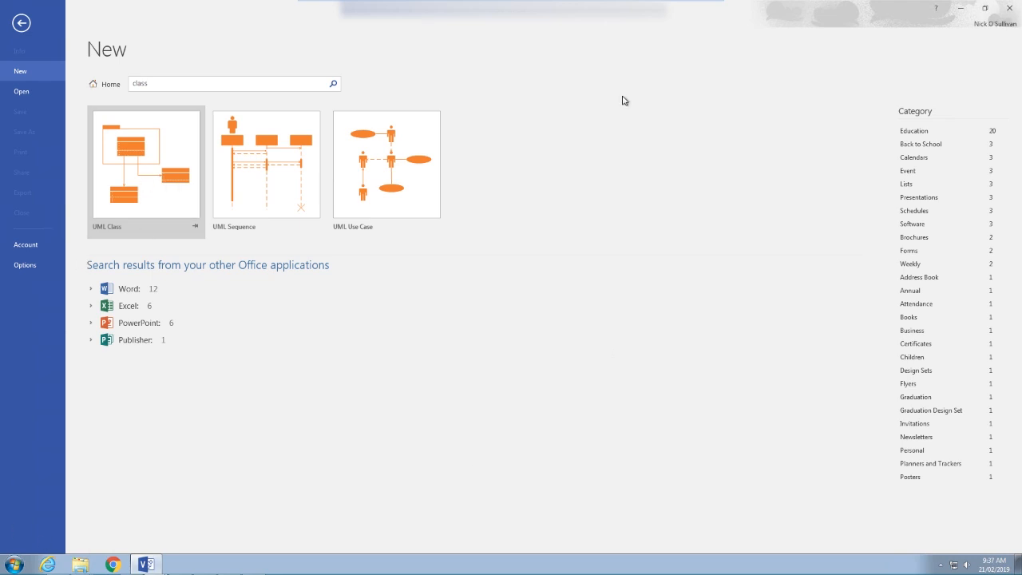
click(702, 6)
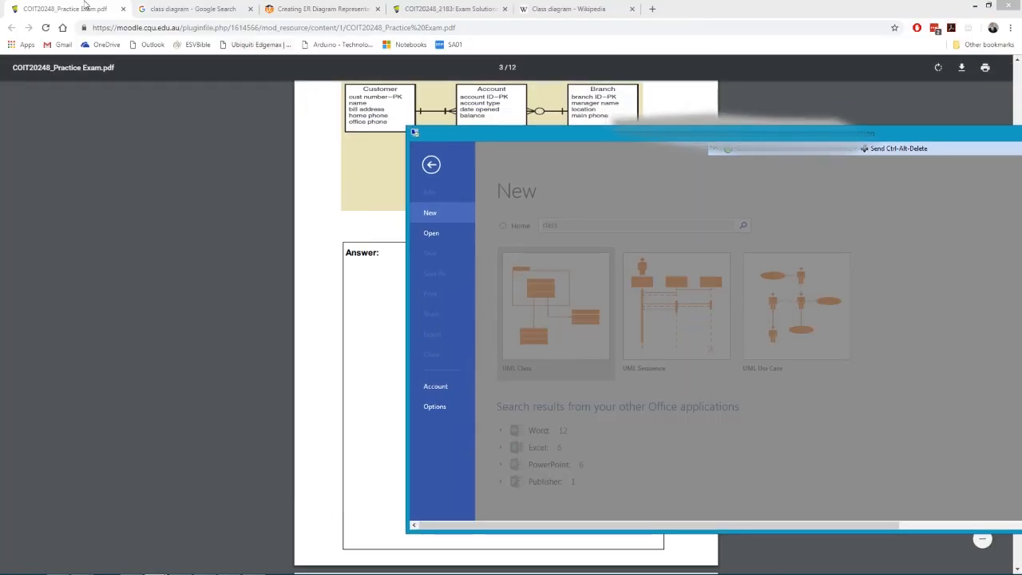
drag(80, 9, 1021, 128)
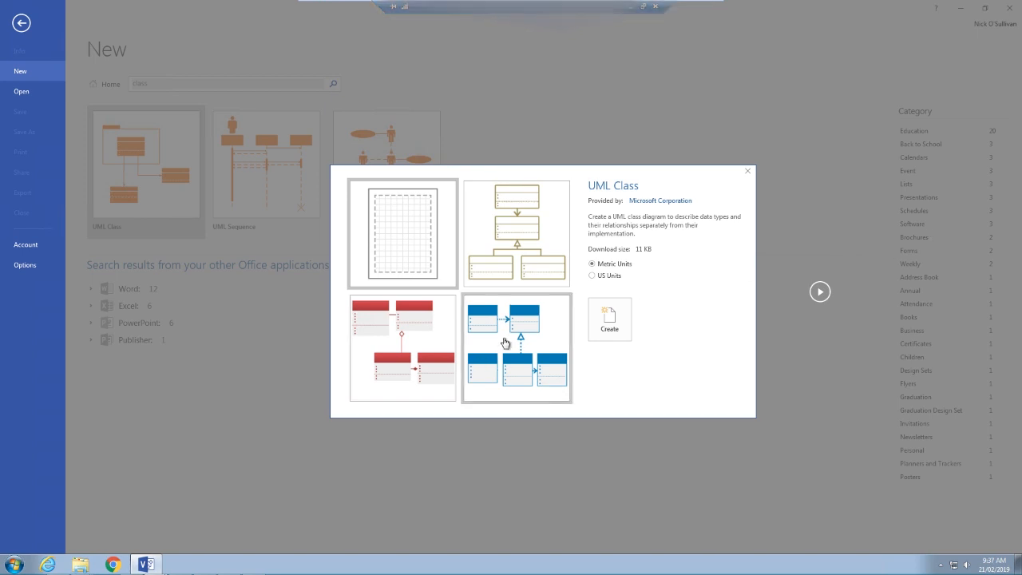
click(527, 339)
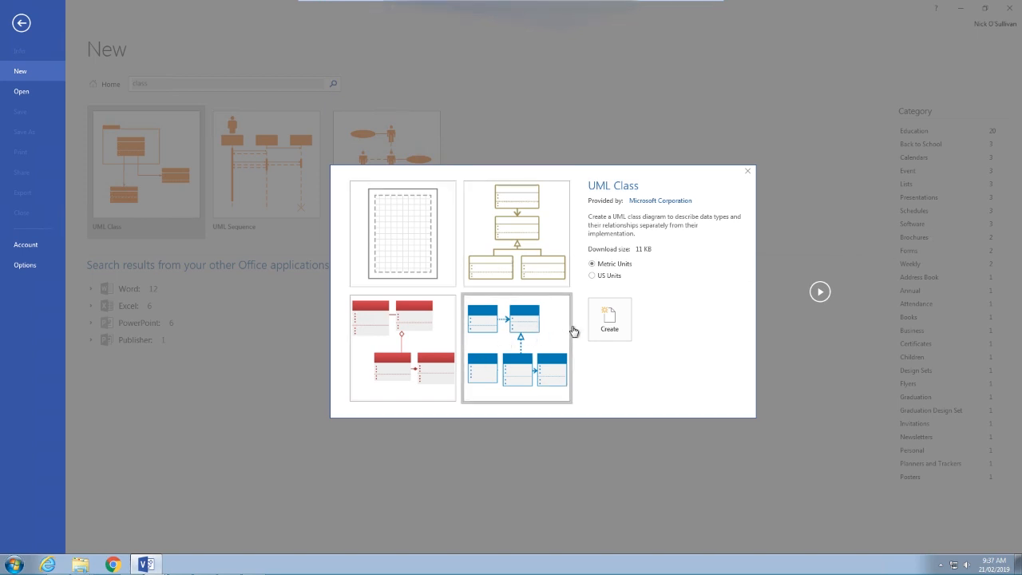
click(619, 351)
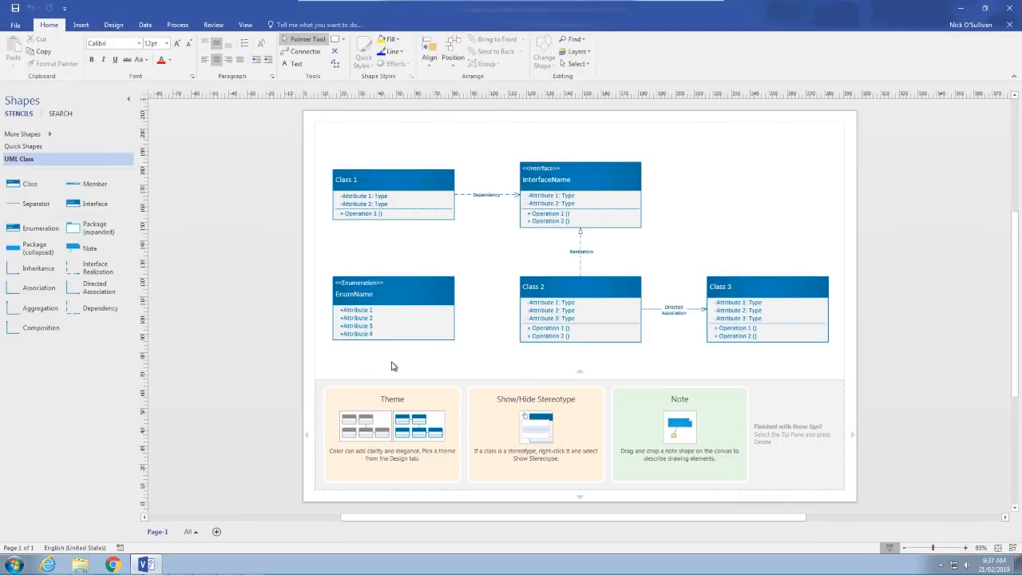
Delete the tip pane and the Class 3 box from the starter diagram
drag(390, 362, 981, 489)
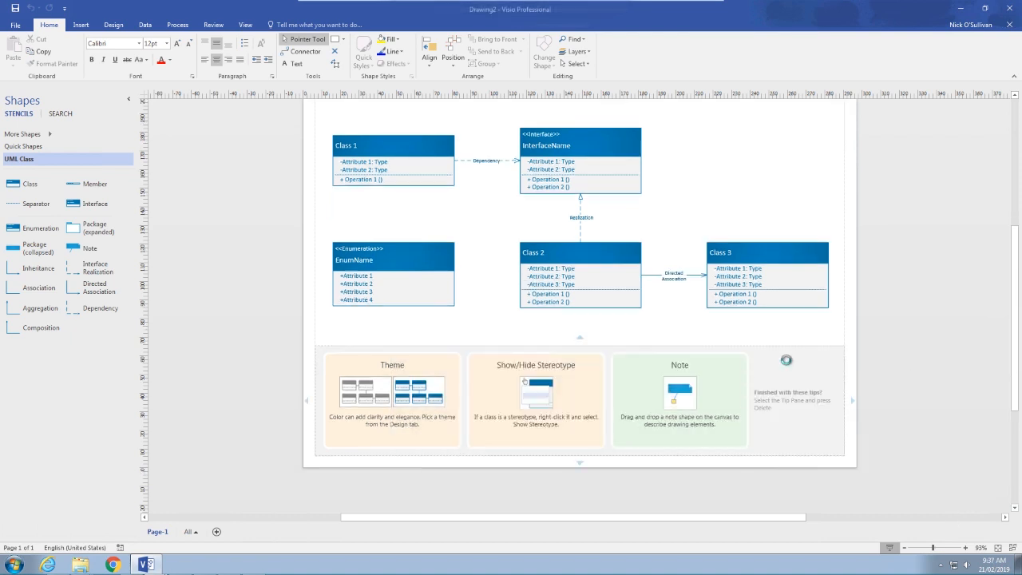
key(Delete)
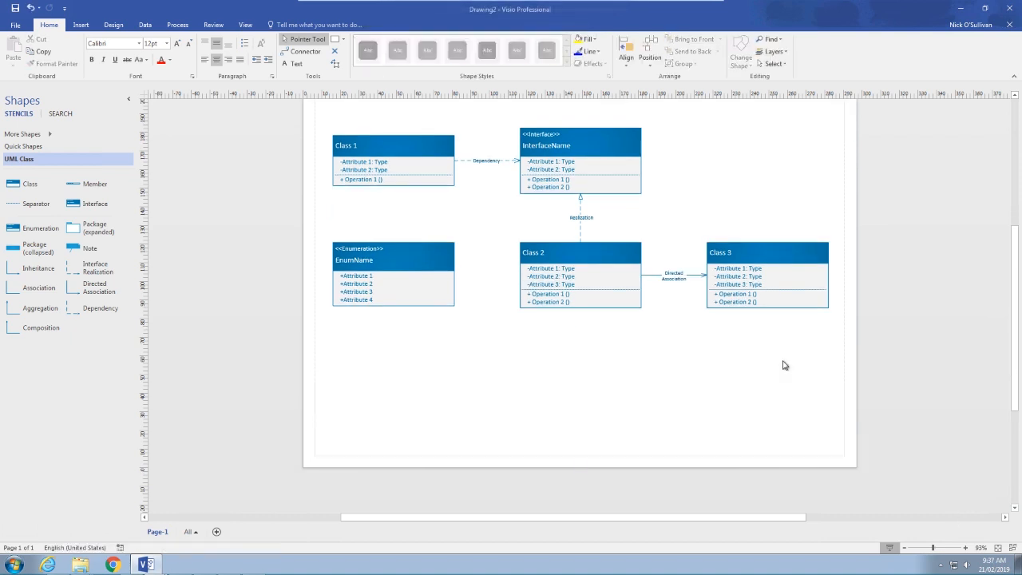
click(777, 245)
key(Delete)
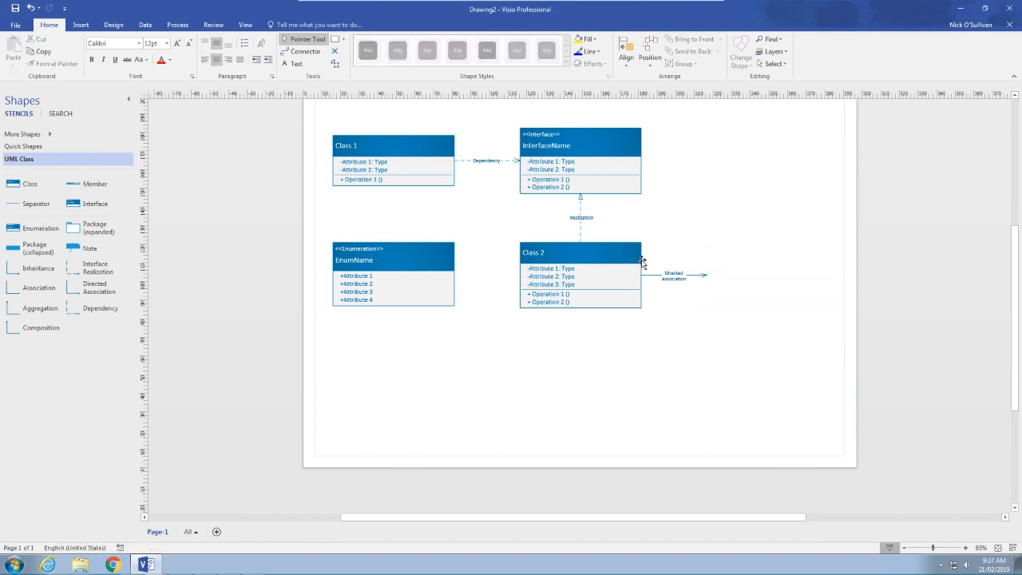
Delete the Directed Association, Realization and Dependency connectors from the diagram
click(663, 271)
key(Delete)
click(579, 208)
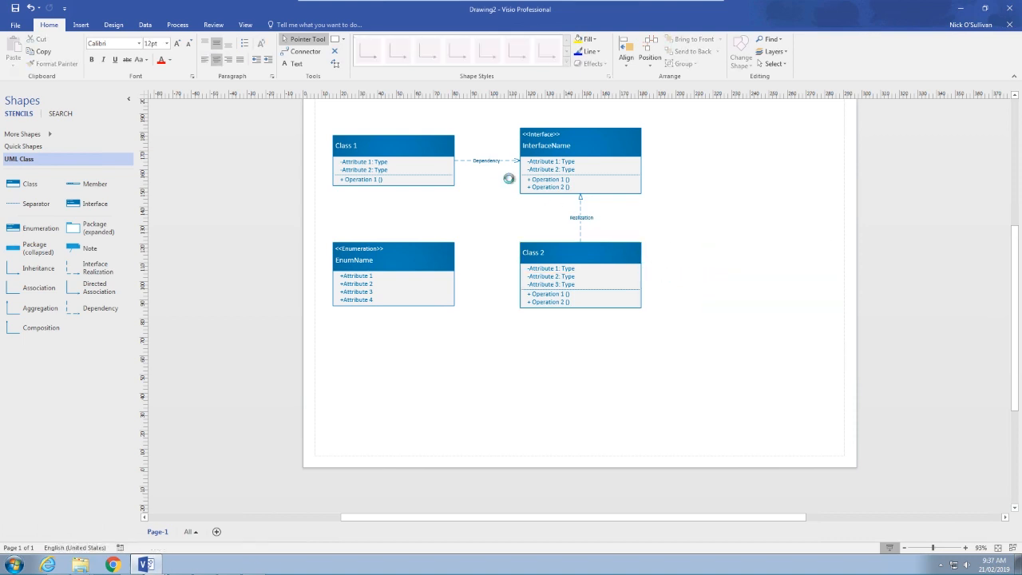
key(Delete)
click(497, 161)
key(Delete)
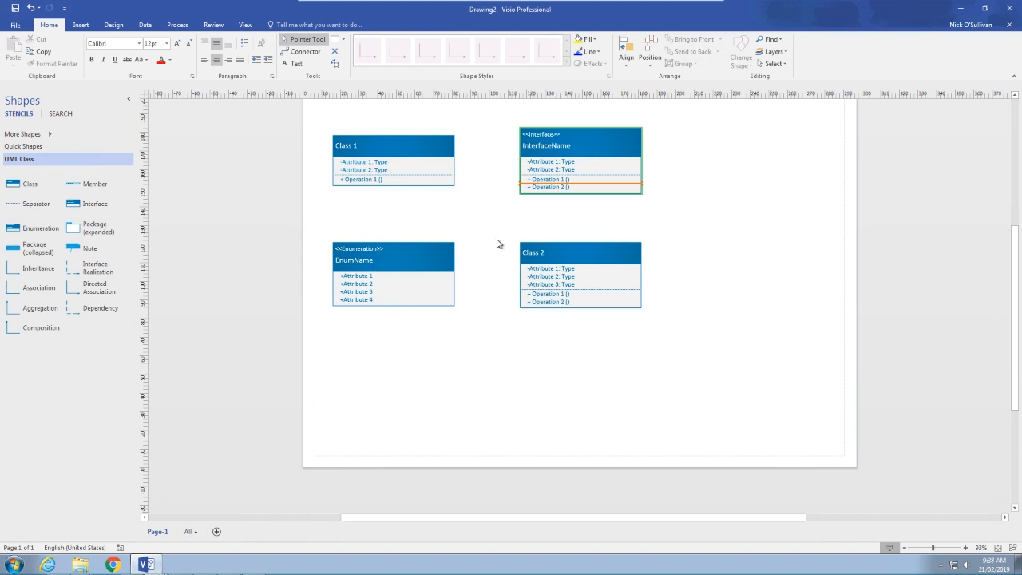
Rename the Class 1 box to Customer
click(353, 151)
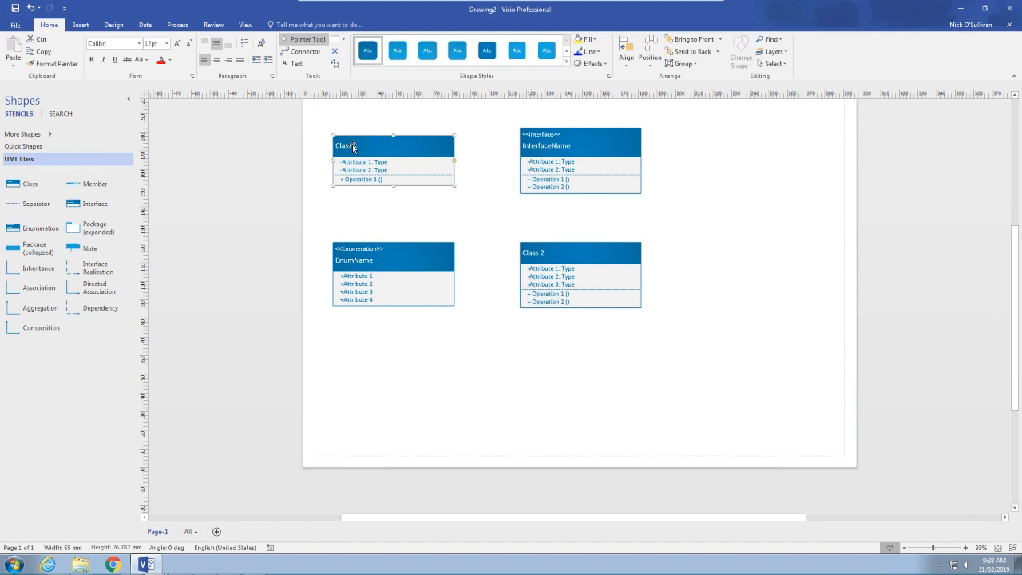
double_click(353, 148)
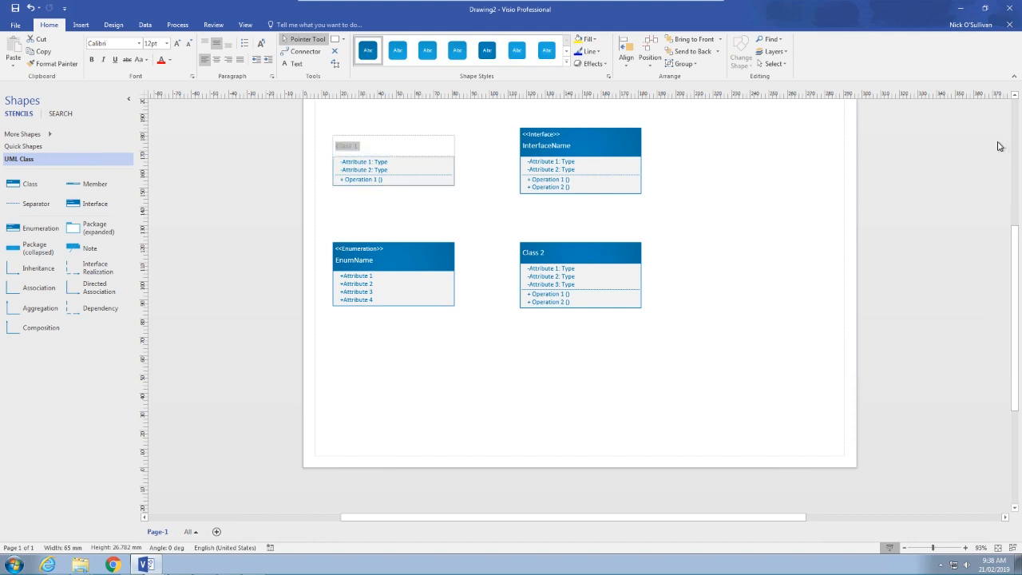
text(Customer)
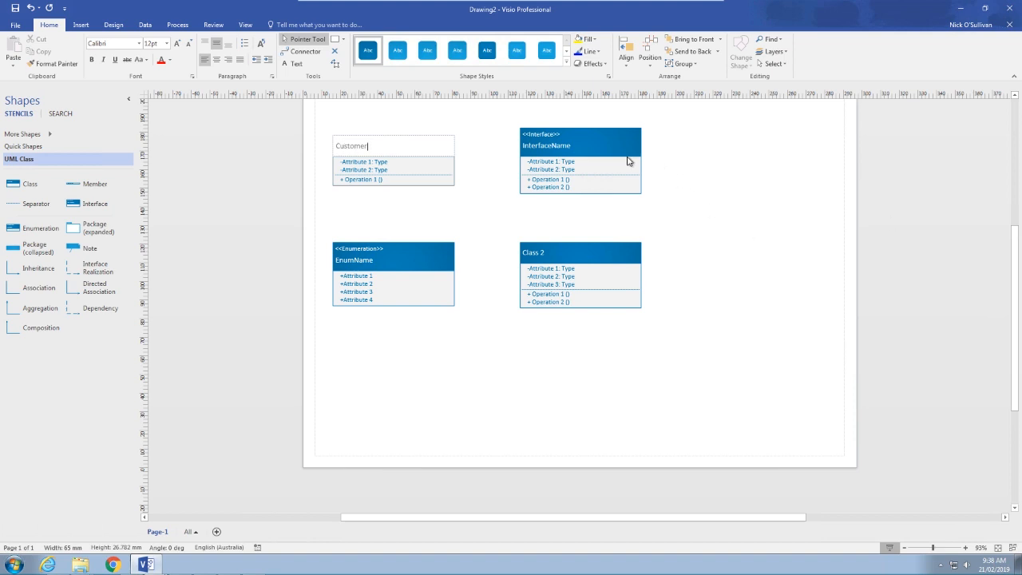
Remove the <<Interface>> stereotype label from the InterfaceName box
click(553, 136)
double_click(552, 135)
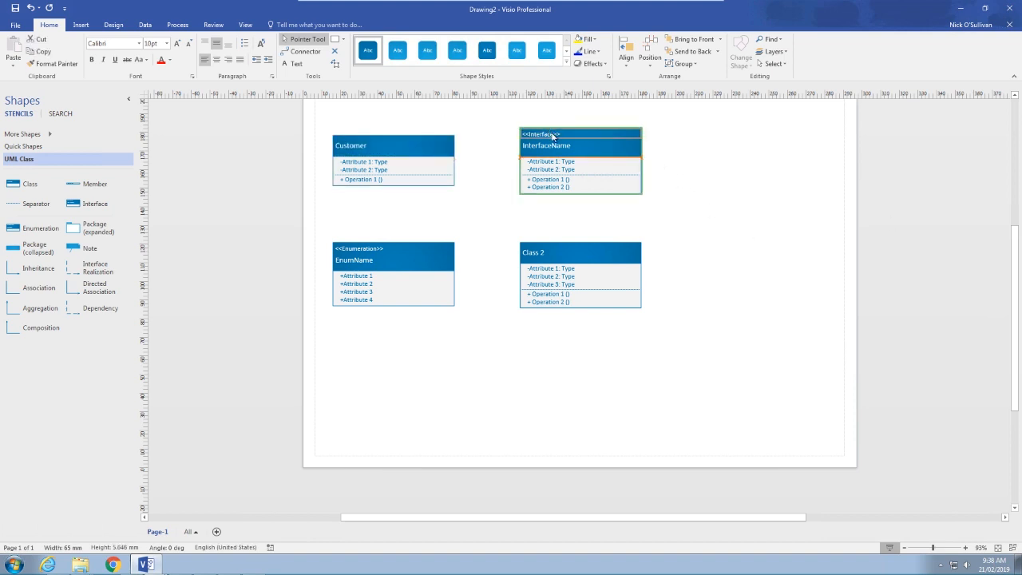
key(Delete)
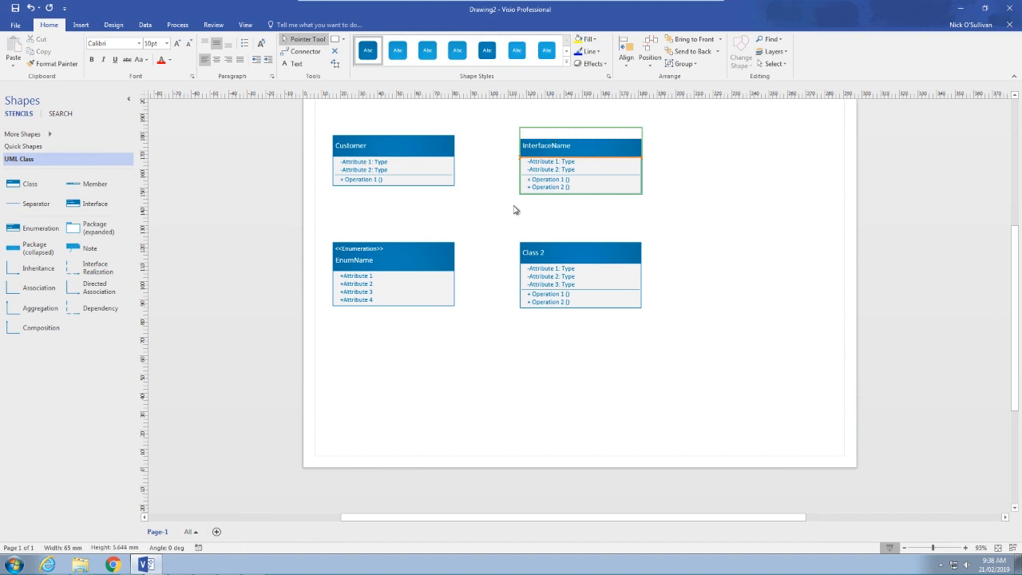
click(581, 142)
right_click(598, 141)
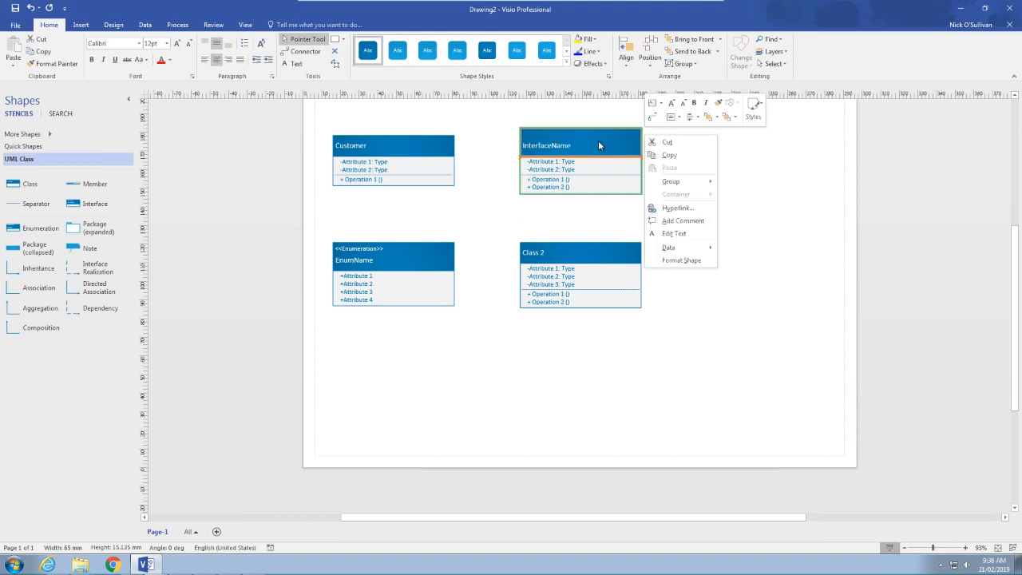
click(570, 133)
click(569, 133)
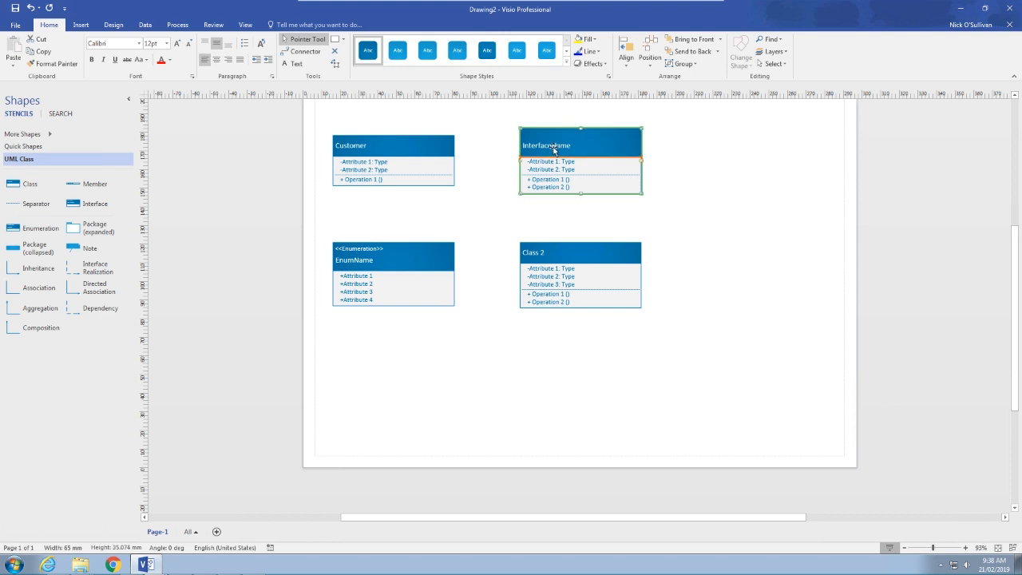
Rename the InterfaceName box to Account and the Class 2 box to Branch
double_click(553, 149)
text(Account)
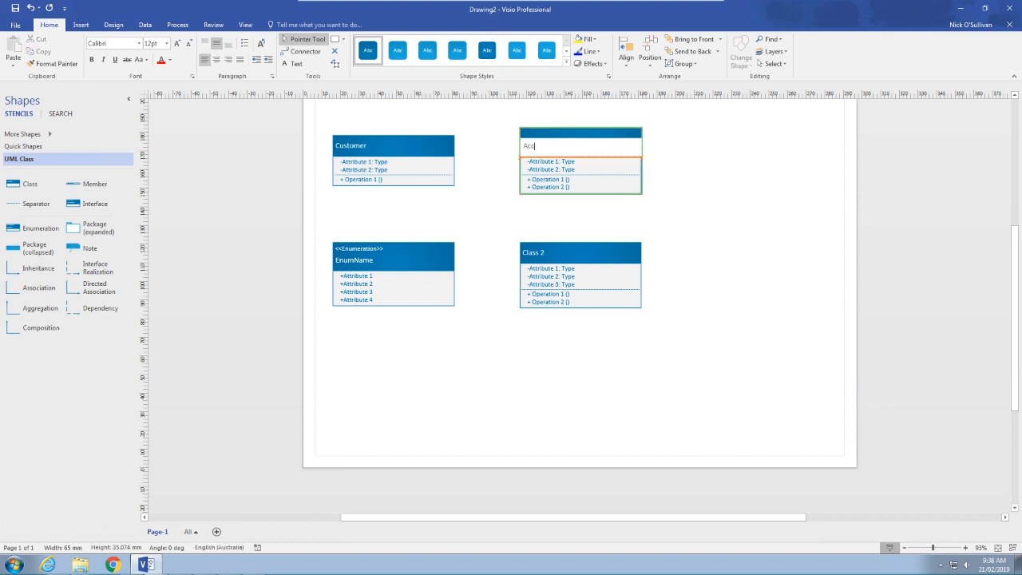
click(533, 256)
double_click(533, 255)
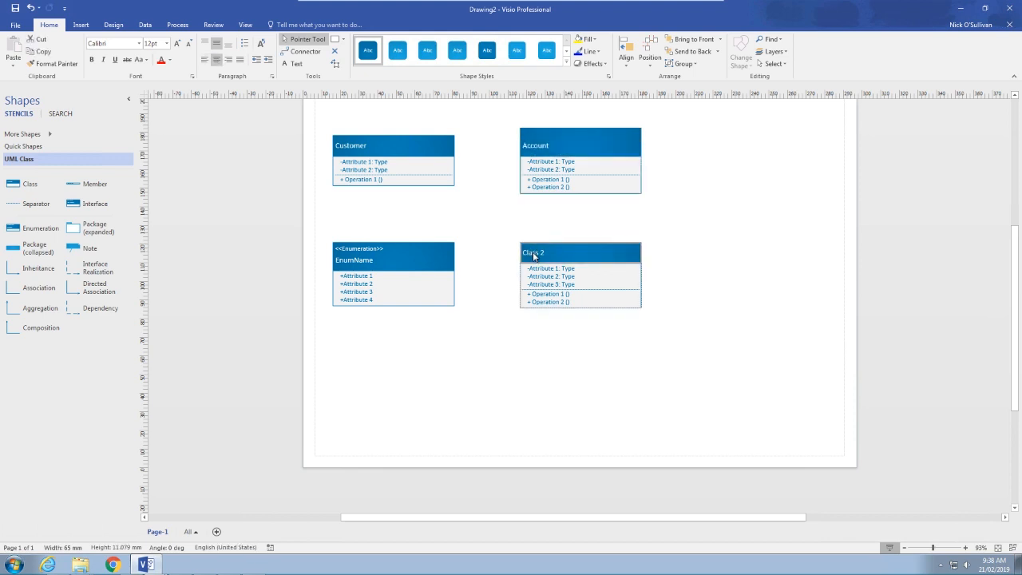
text(Branch)
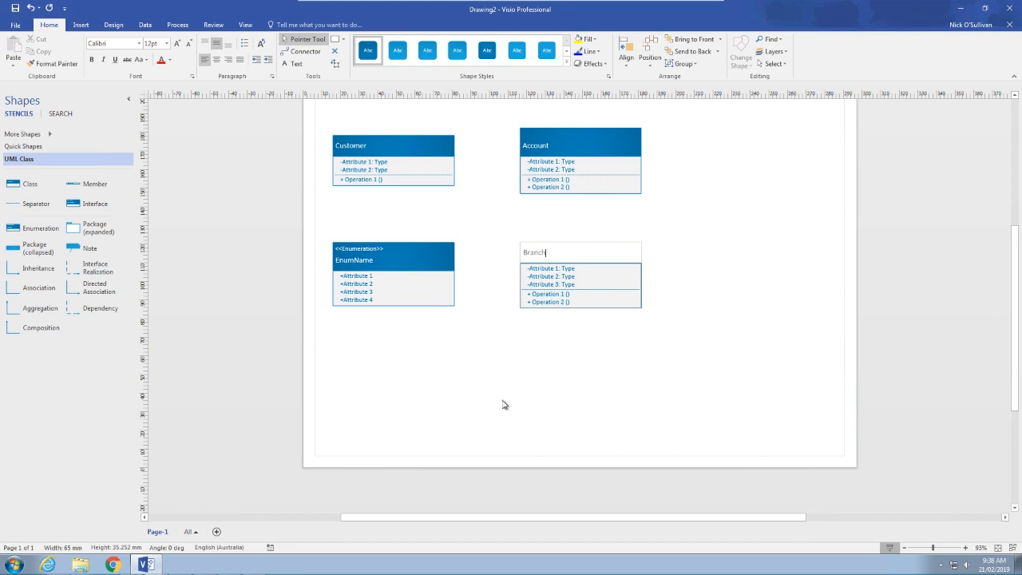
Remove the <<Enumeration>> stereotype label from the EnumName box
click(347, 236)
click(355, 251)
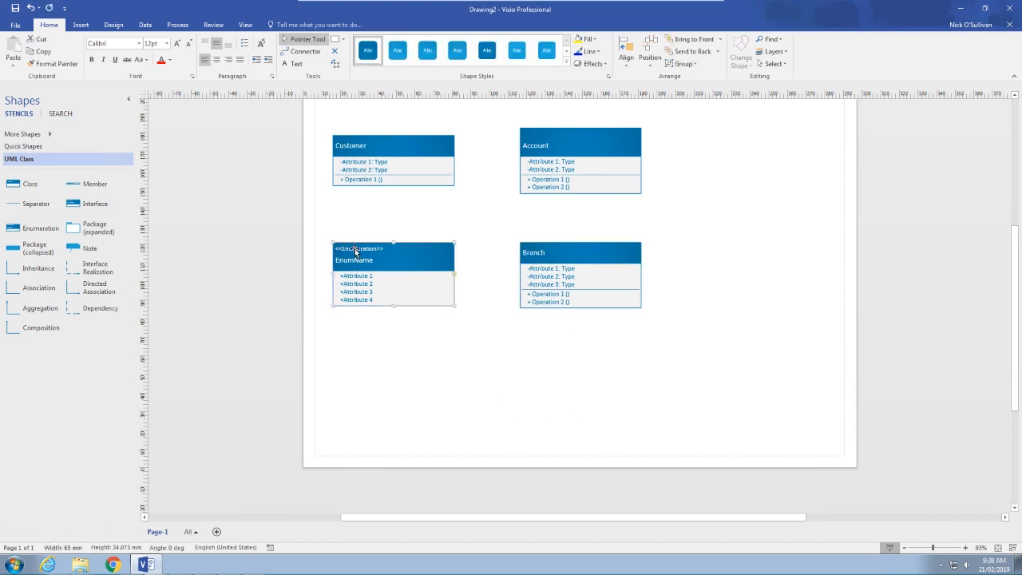
click(355, 250)
right_click(395, 276)
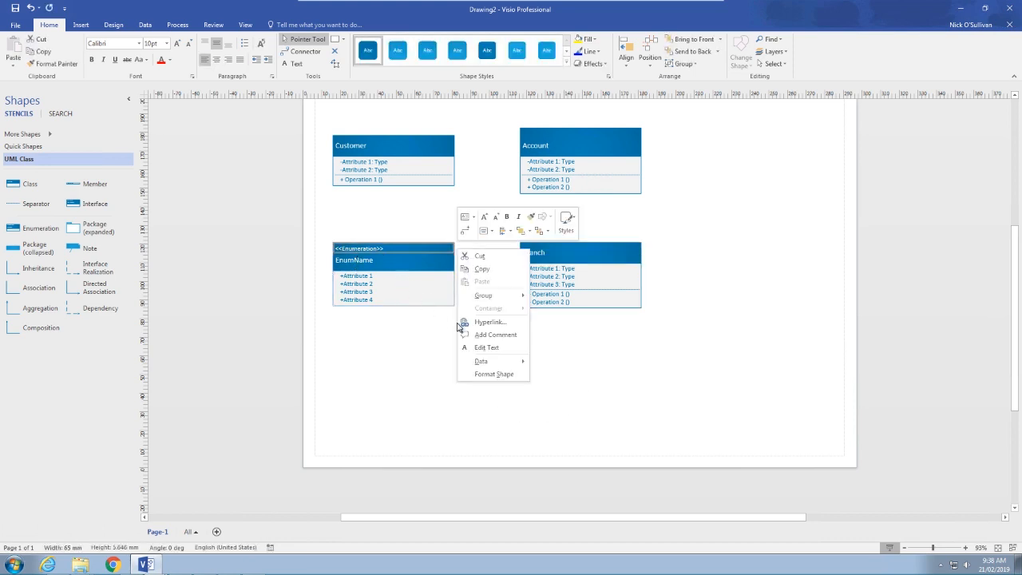
click(390, 10)
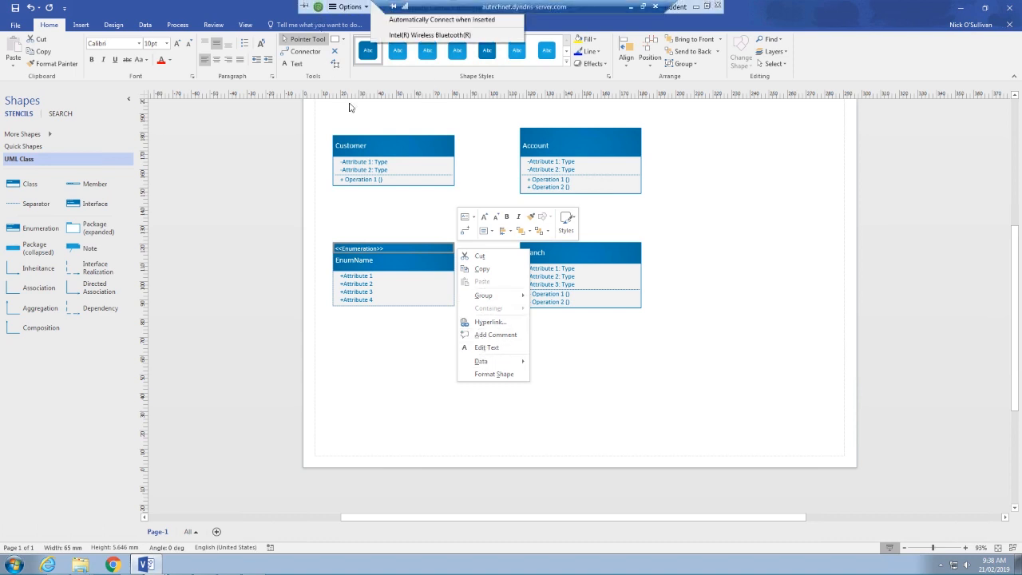
click(336, 249)
click(348, 247)
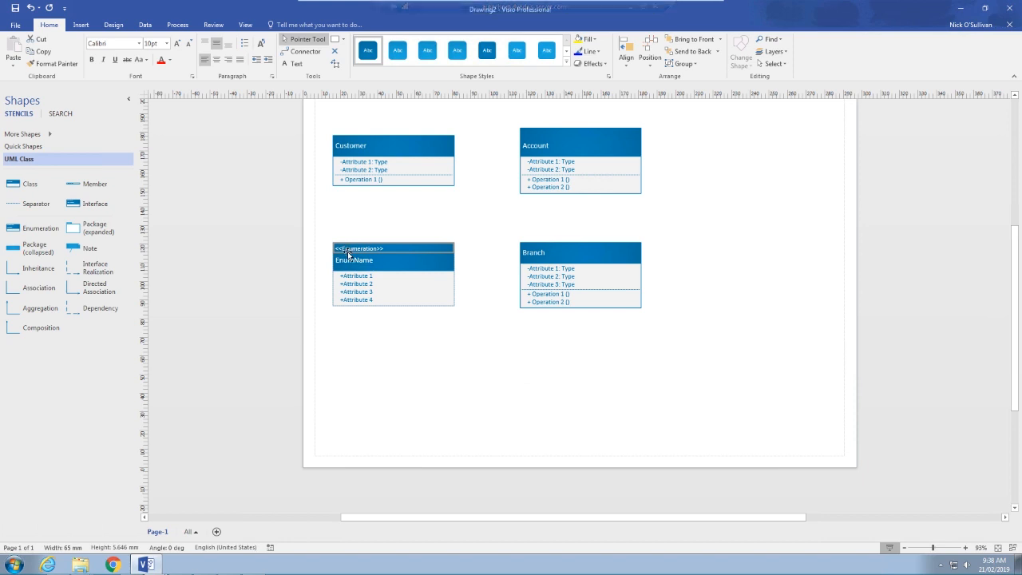
key(Delete)
click(389, 331)
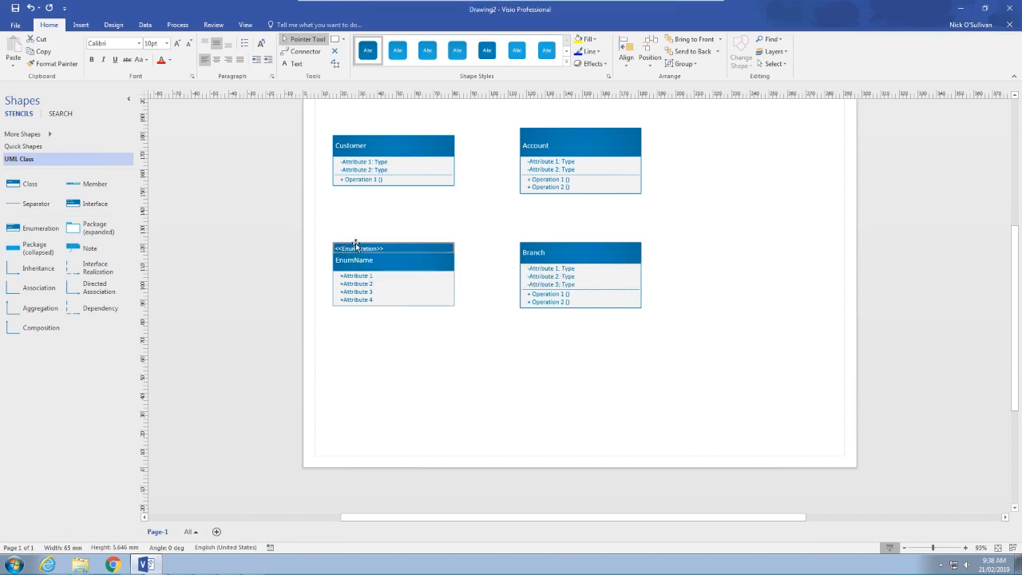
double_click(356, 251)
key(Delete)
click(408, 326)
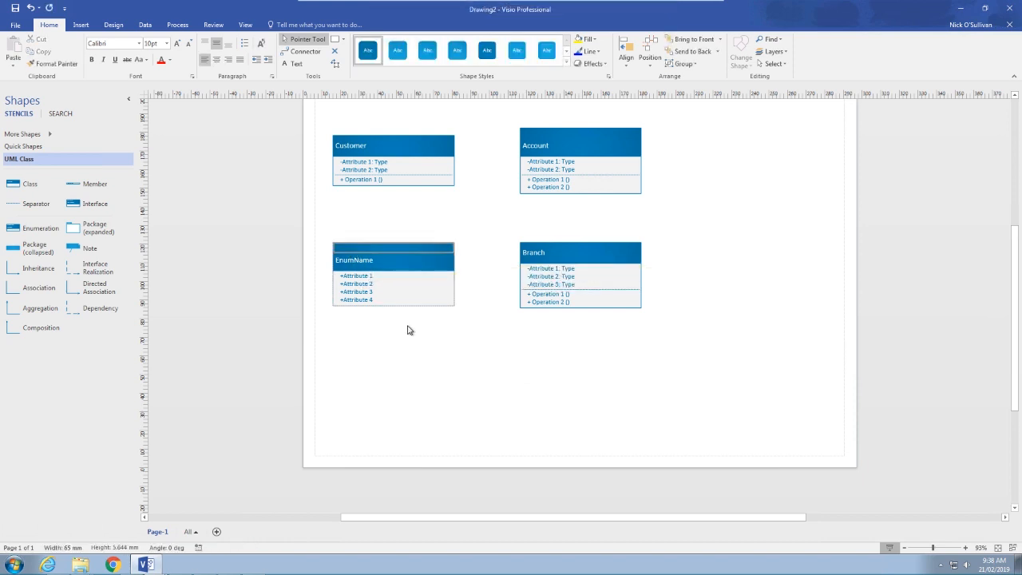
Replace the EnumName and Account boxes with two new Class shapes, one beside Customer and one below it
click(368, 252)
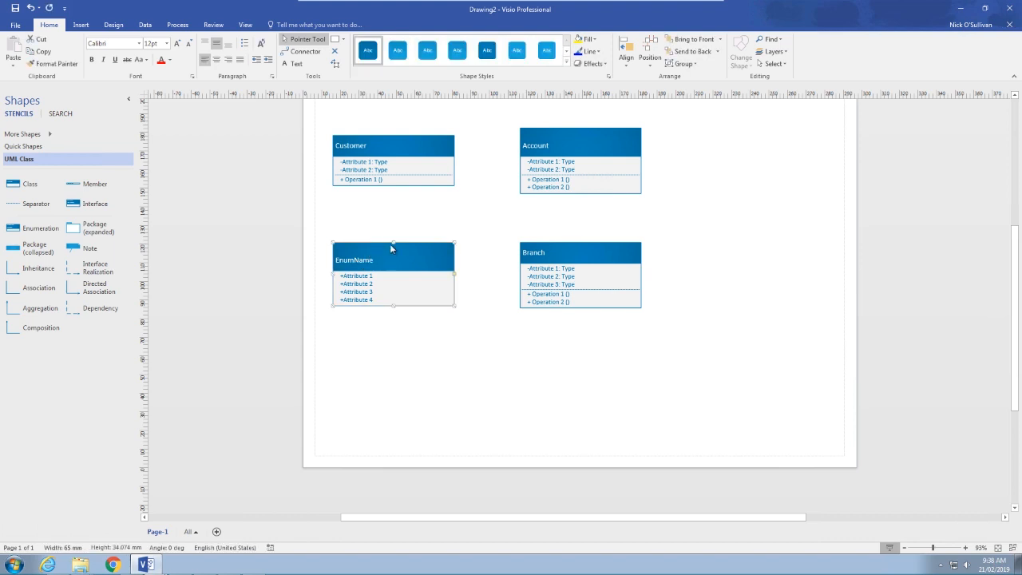
key(Delete)
click(557, 150)
key(Delete)
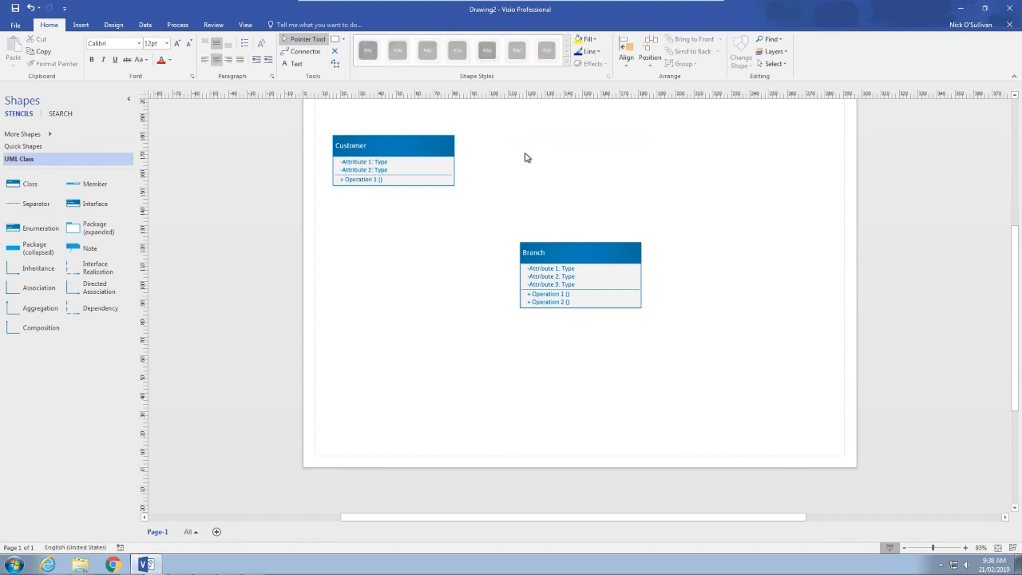
drag(11, 186, 581, 157)
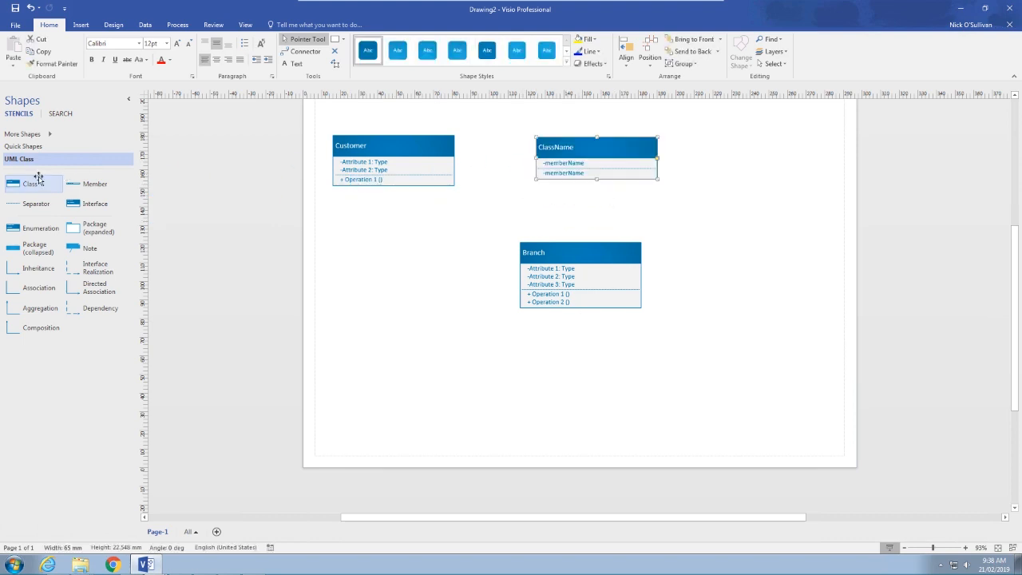
drag(16, 185, 379, 248)
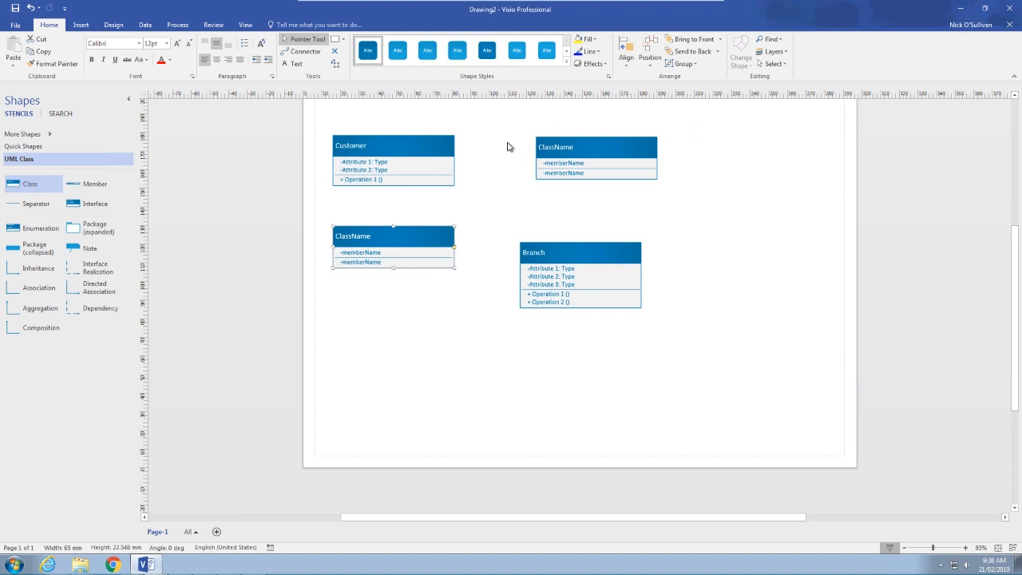
Rename the new class beside Customer as Account and the one below Customer as Transaction
click(564, 148)
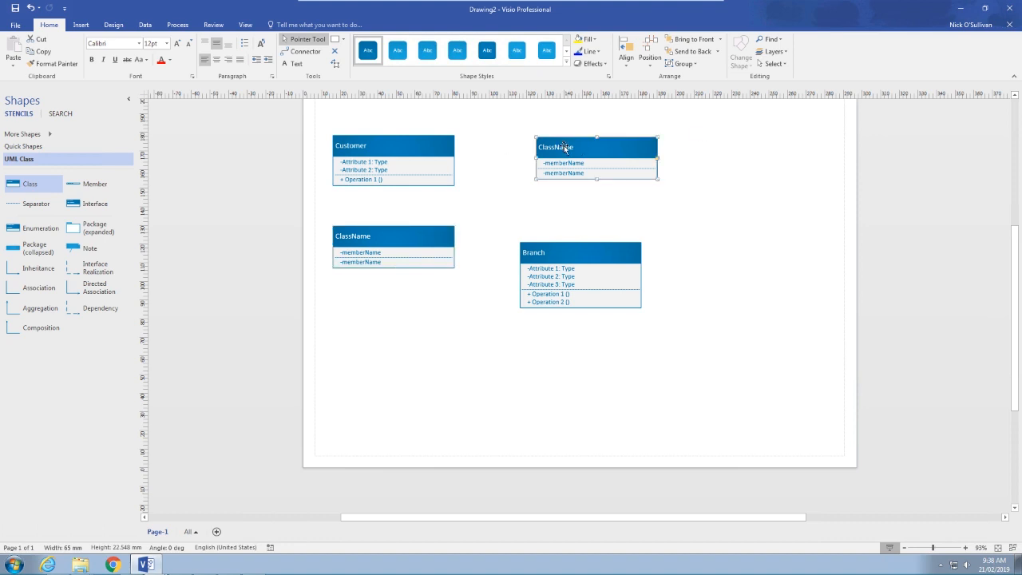
double_click(565, 148)
text(Ac)
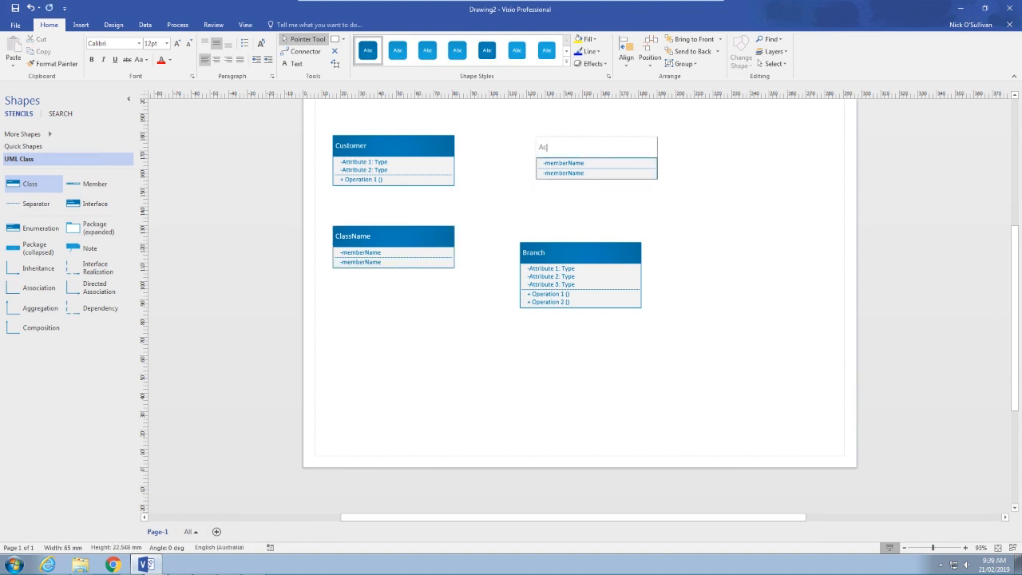
text(count)
click(358, 236)
click(358, 234)
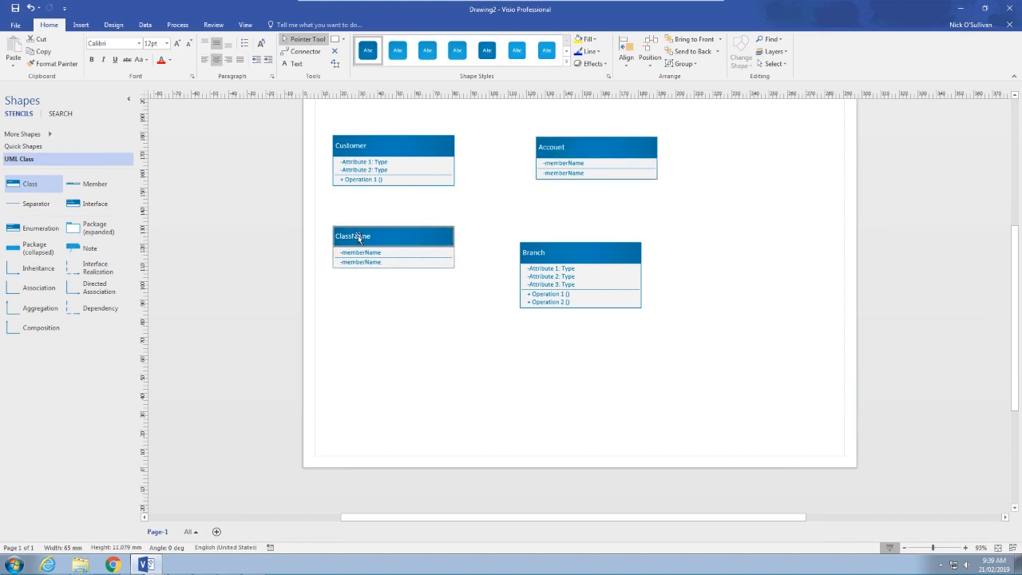
double_click(358, 237)
text(Transaction)
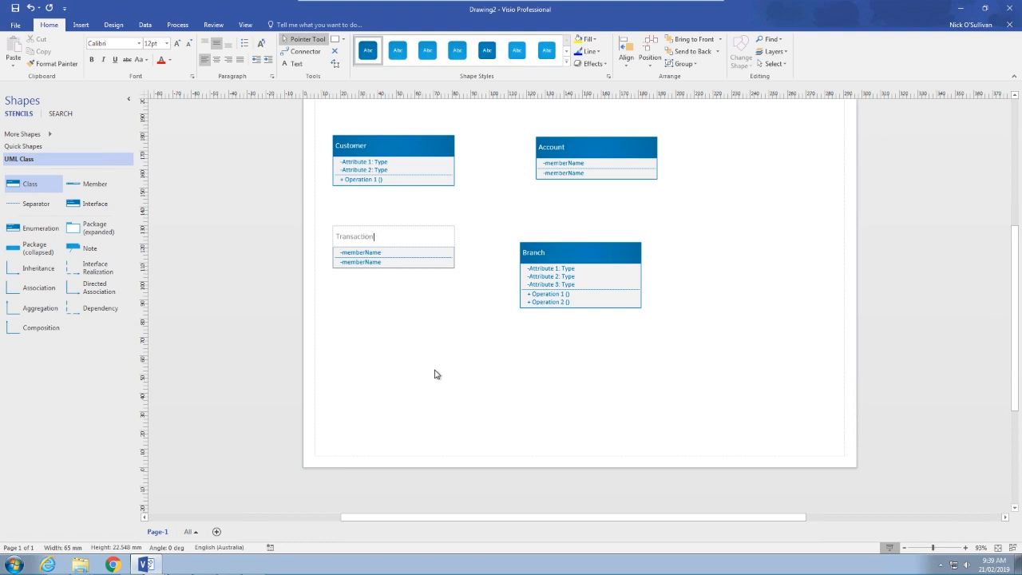
click(437, 324)
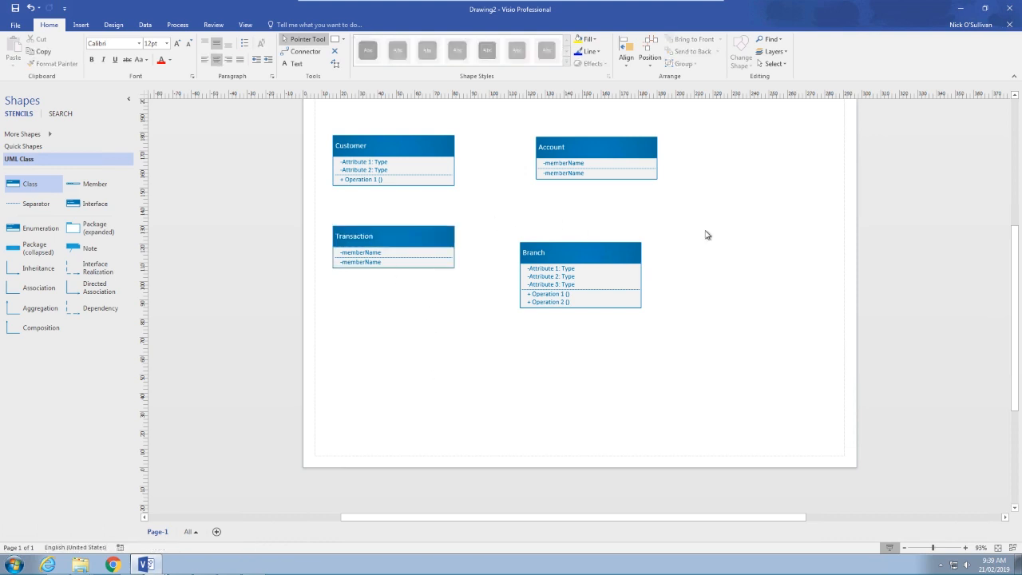
Check the layout of the practice exam's diagram in the browser, then arrange Customer, Account and Branch in one row in Visio
drag(1021, 184, 846, 27)
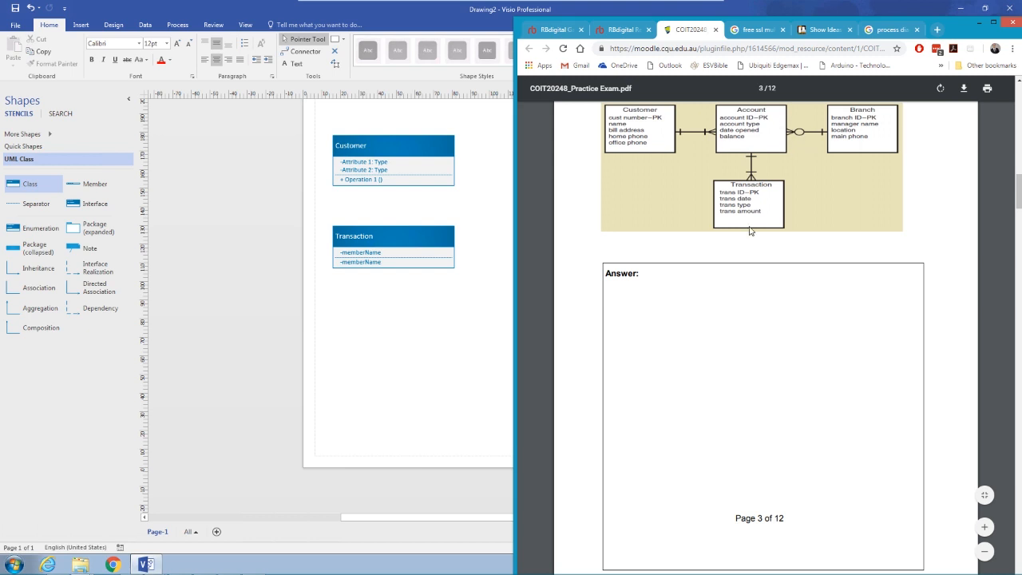
click(969, 22)
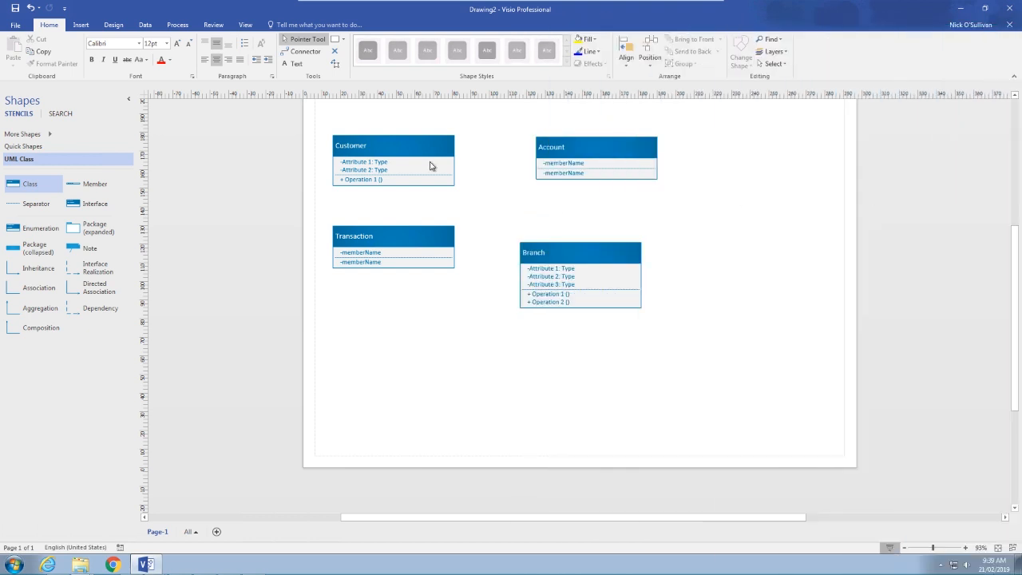
click(385, 150)
drag(387, 140, 403, 132)
drag(555, 253, 720, 127)
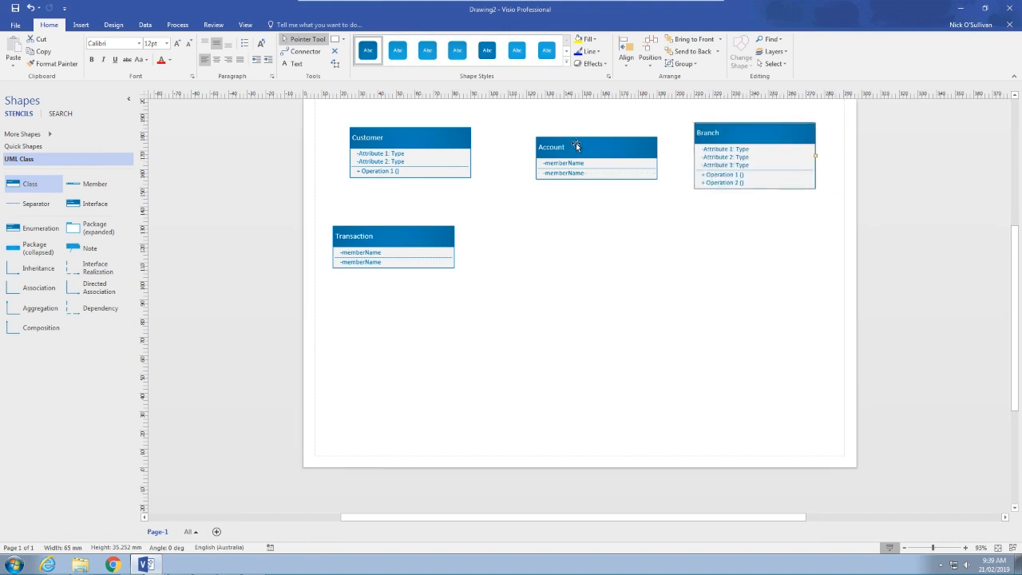
click(568, 139)
drag(567, 137, 565, 134)
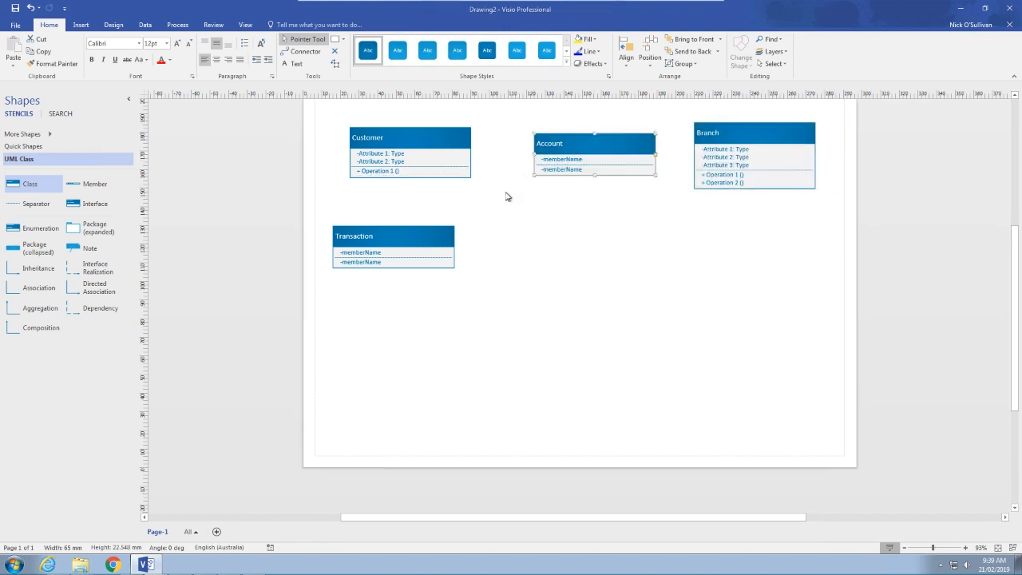
Place the Transaction class directly beneath Account and realign the Branch and Customer classes with Account
click(385, 237)
drag(566, 254, 578, 287)
drag(616, 276, 615, 276)
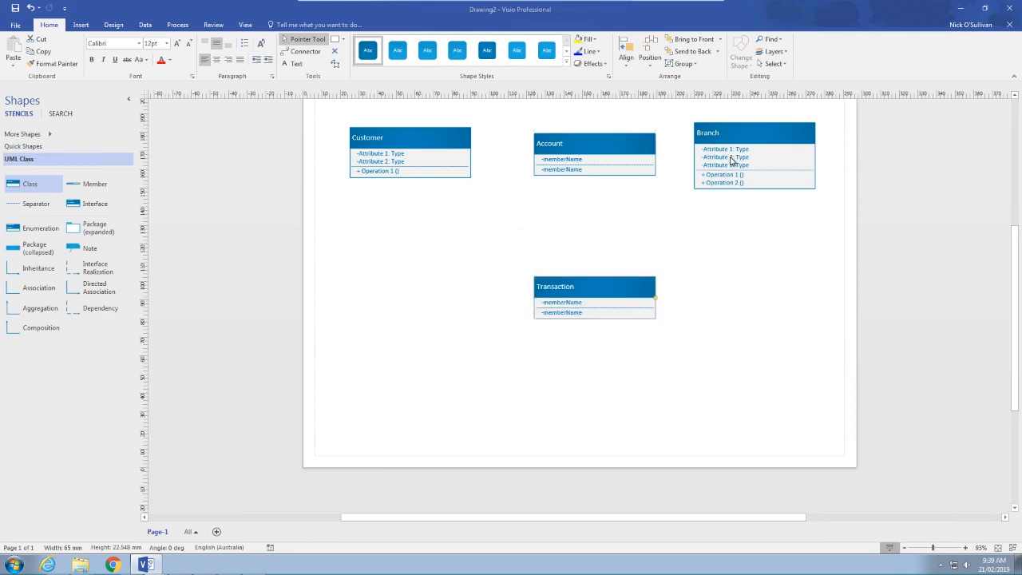
click(750, 134)
drag(786, 138, 450, 142)
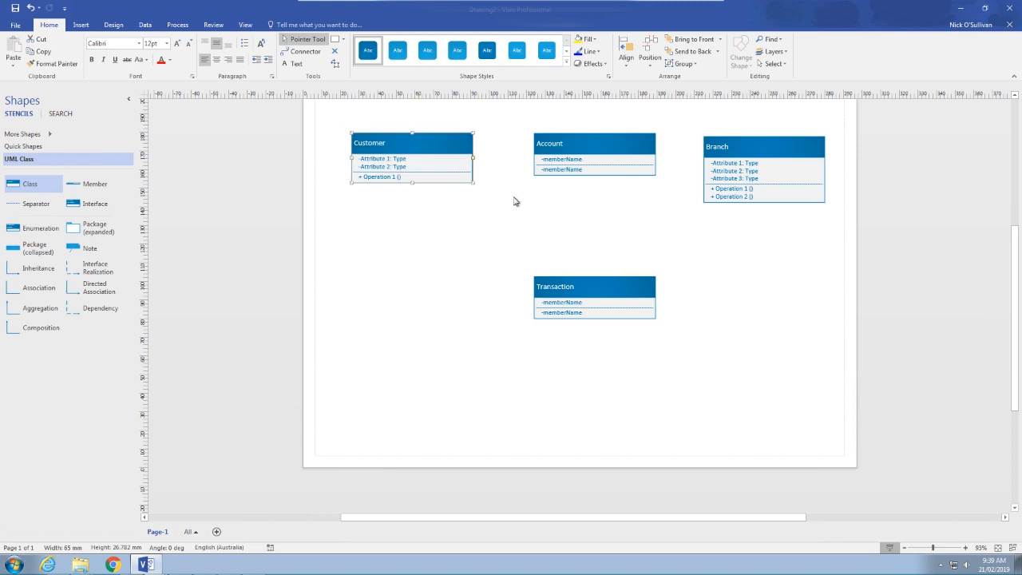
click(544, 192)
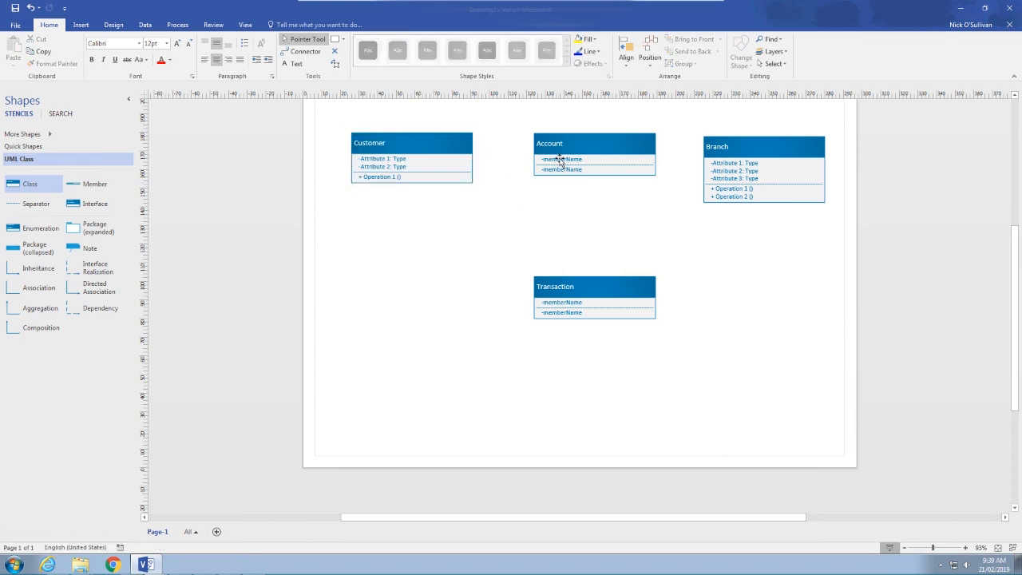
Replace the Customer class's Attribute 1 with the attributes -custNumber, -name and -billAddress on separate lines
click(396, 158)
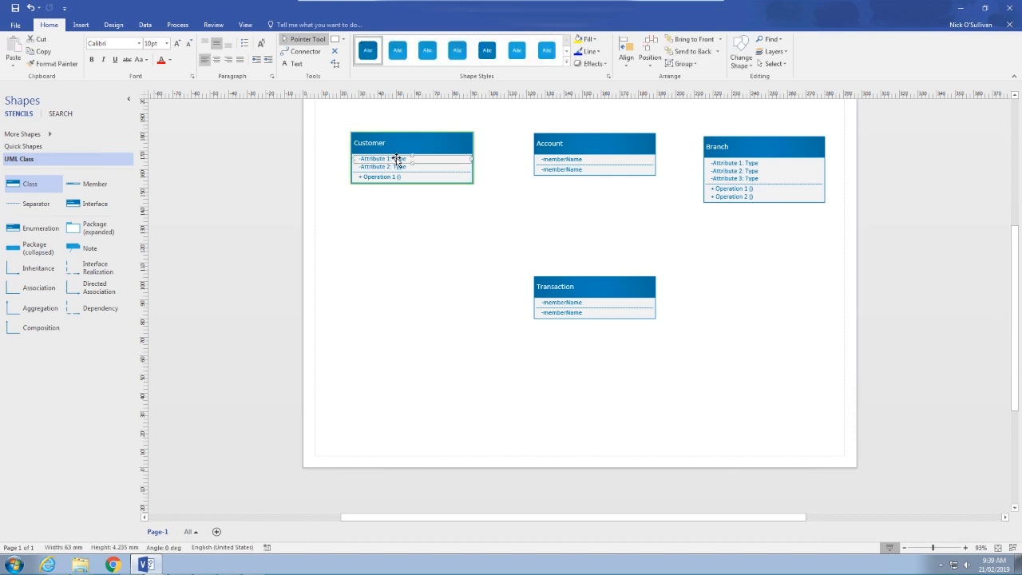
click(396, 159)
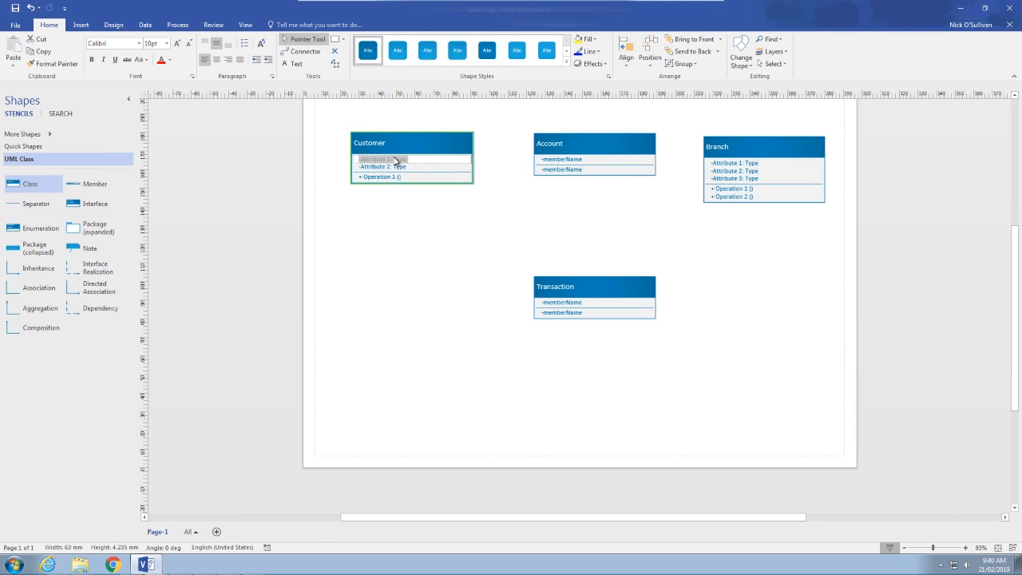
key(BackSpace)
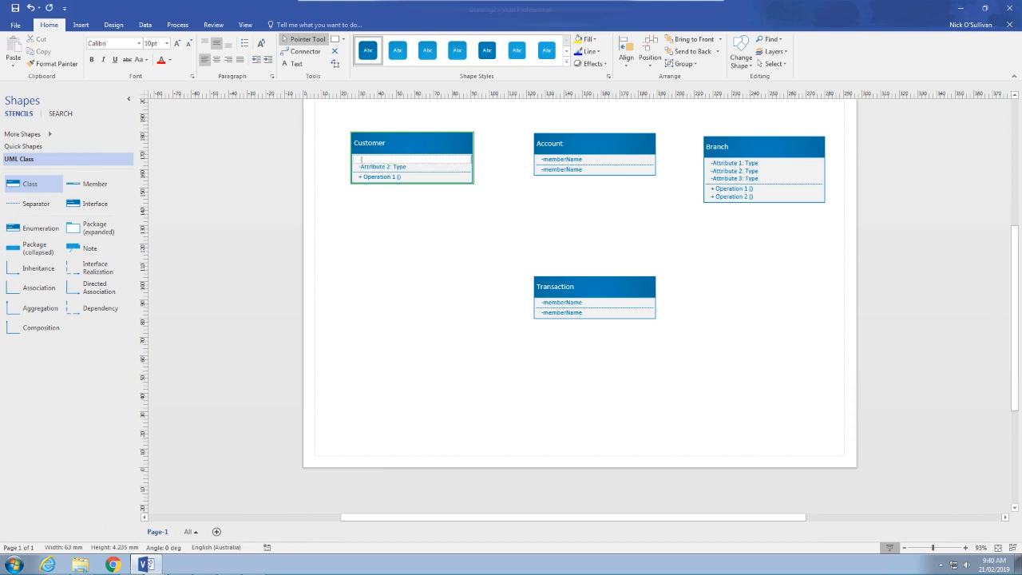
text(-custNumber)
key(Return)
text(-name)
key(Return)
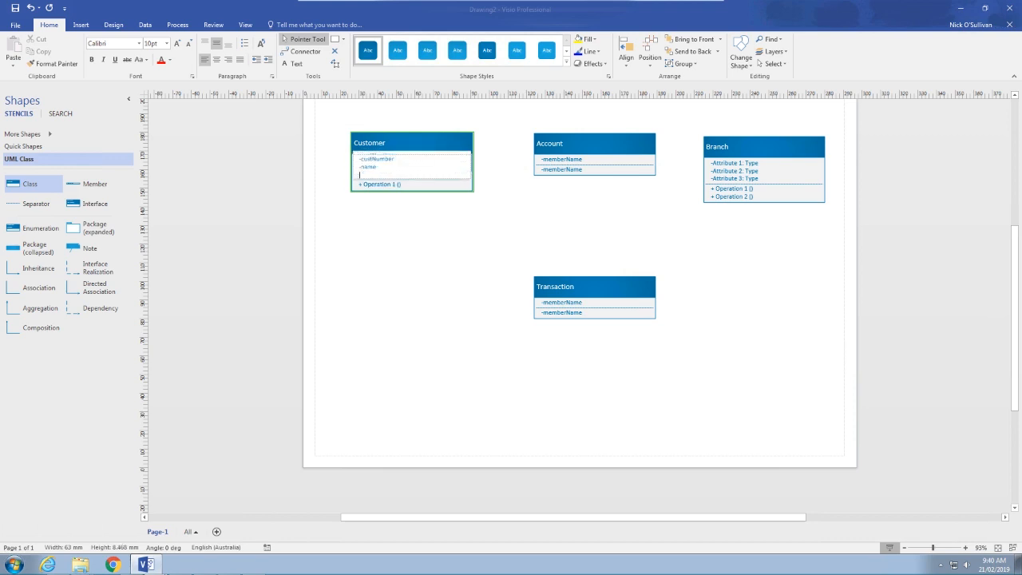
text(-bill)
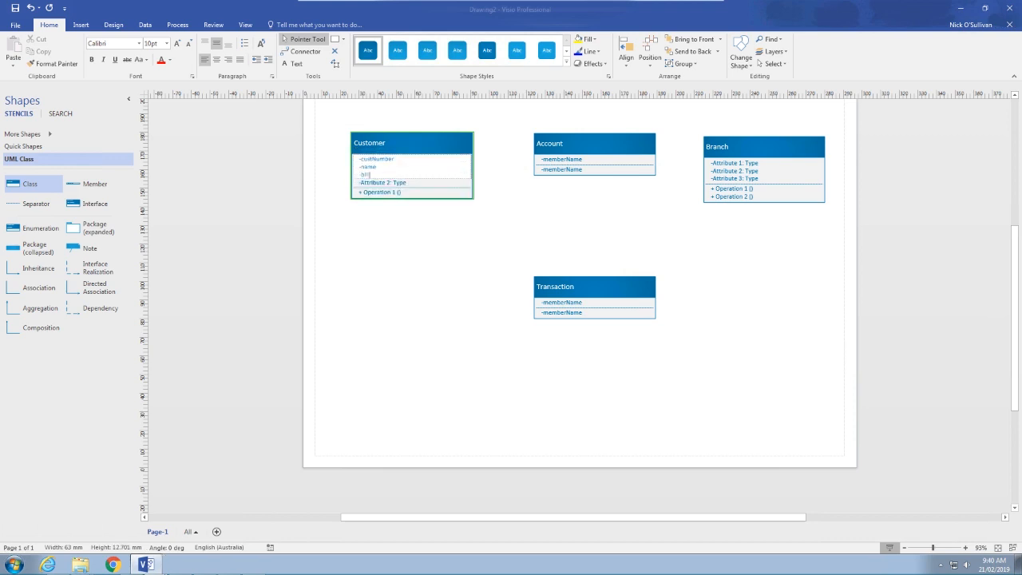
text(Address)
key(Return)
Add -homephone and officephone to the Customer class's attributes and delete its Attribute 2 placeholder
text(-)
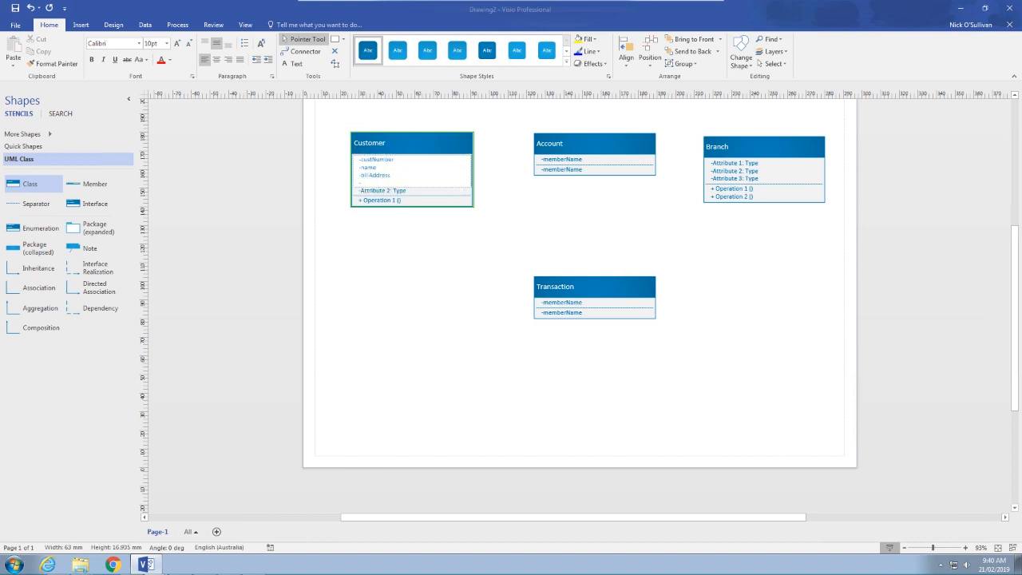
text(Homephone)
key(Return)
text(offic)
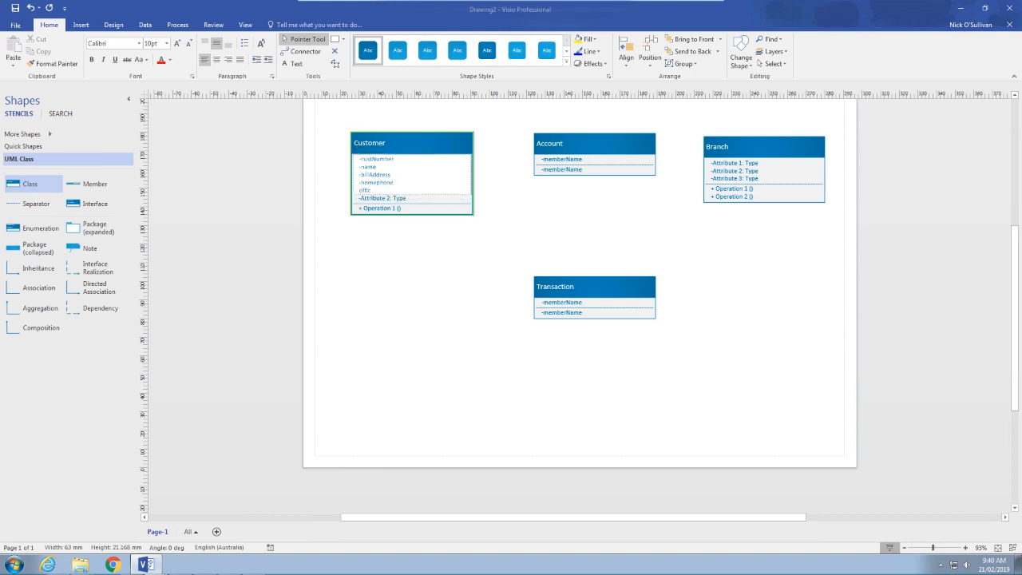
text(ePhone)
key(BackSpace)
key(BackSpace)
text(one)
click(393, 199)
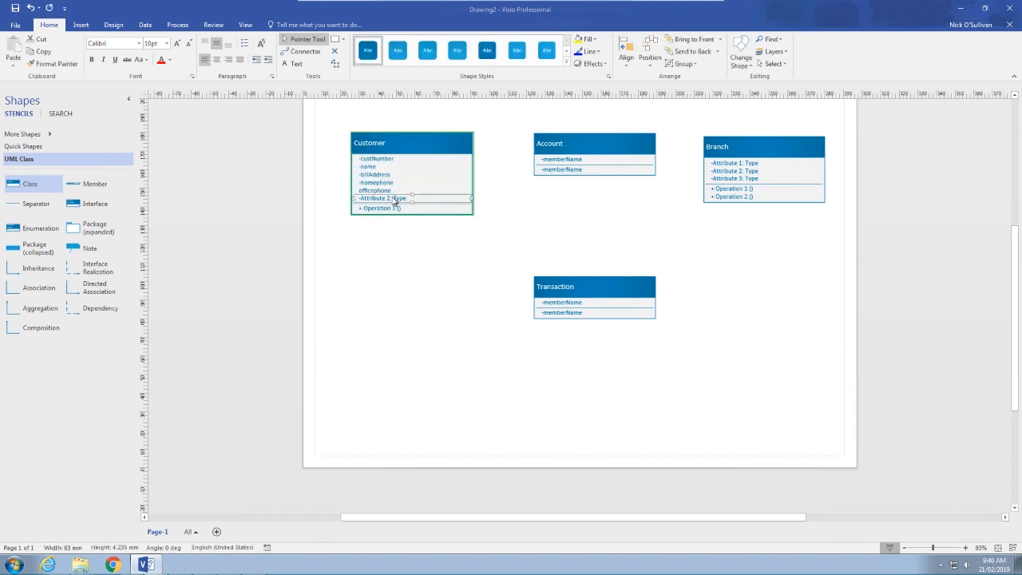
key(Delete)
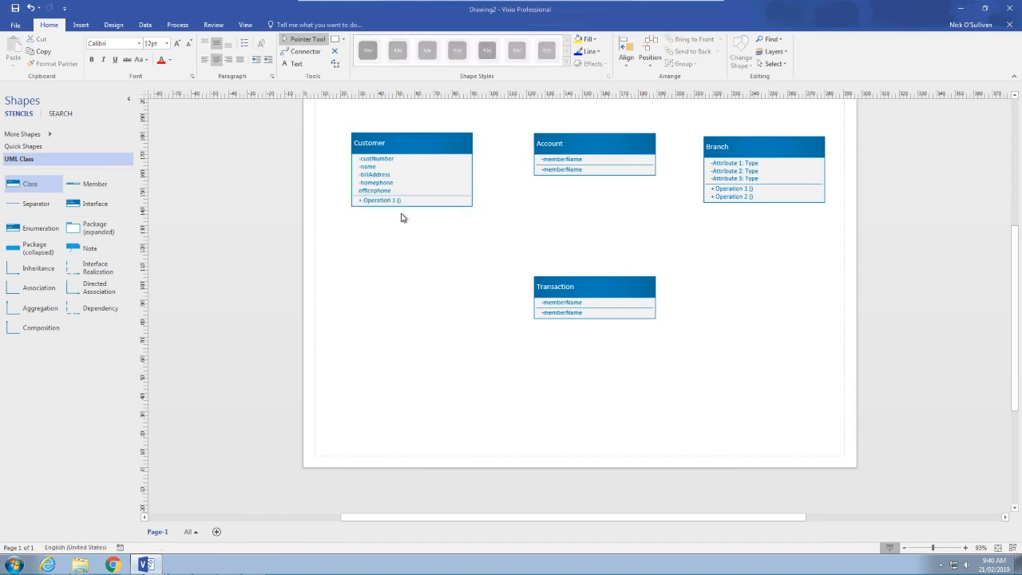
Replace the first memberName entry of the Account class with the attributes -accountID and -accountType on separate lines
click(561, 159)
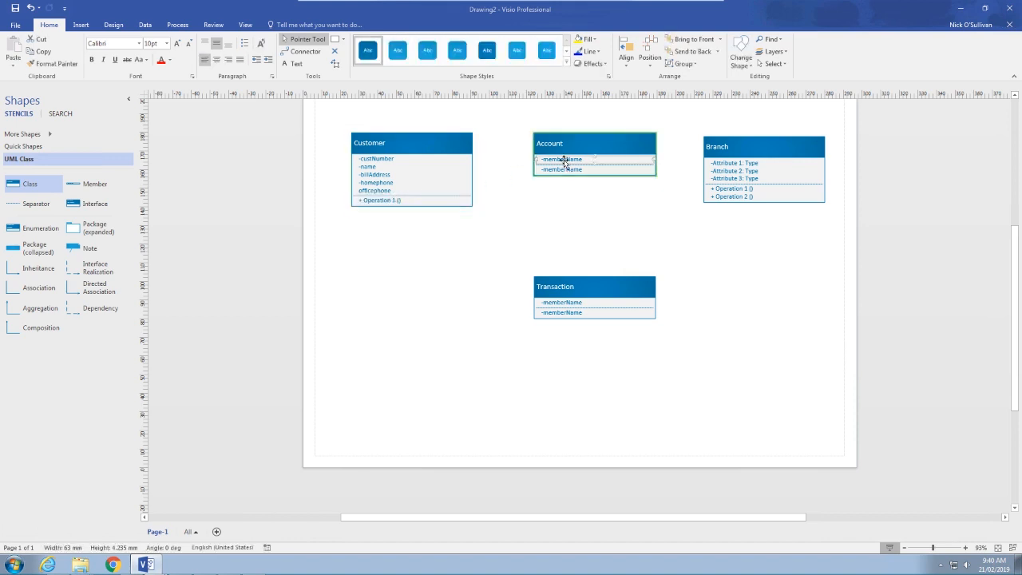
click(403, 200)
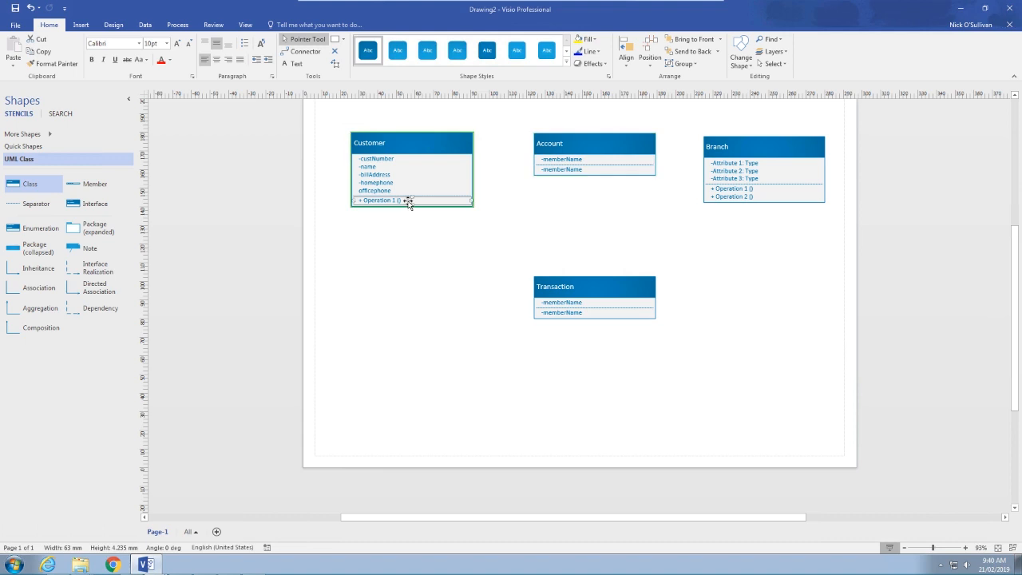
click(562, 159)
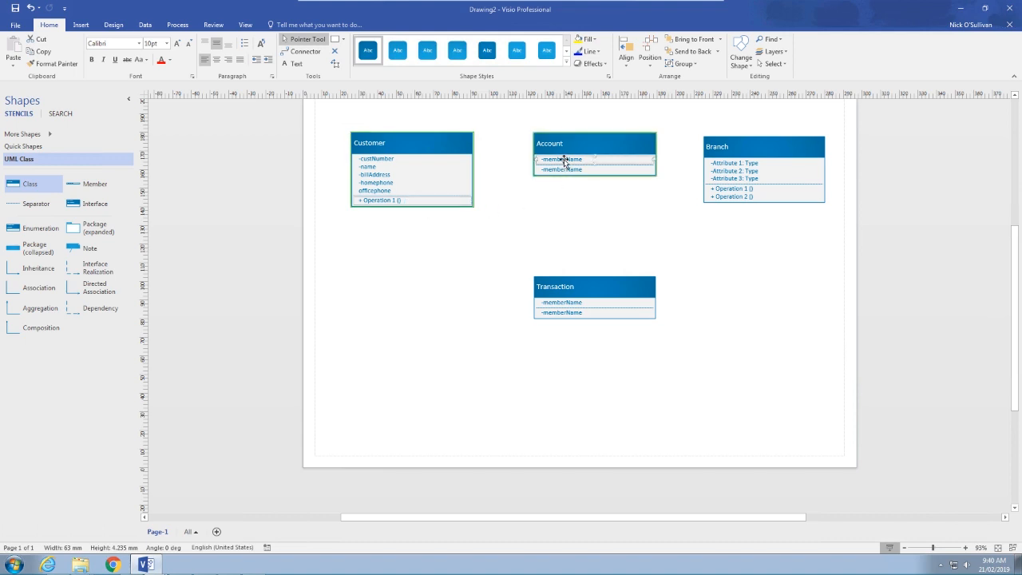
double_click(563, 160)
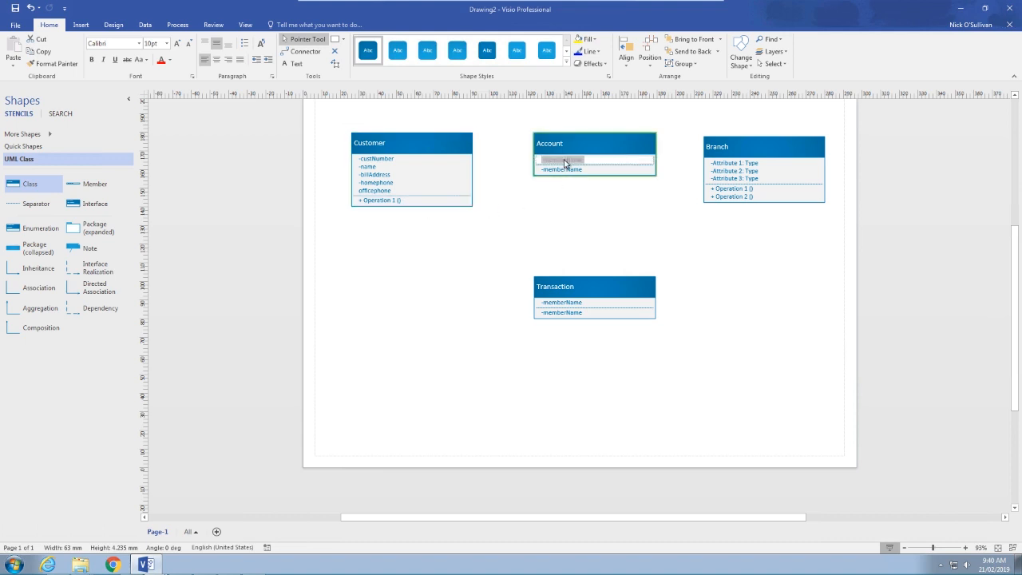
text(-accountID)
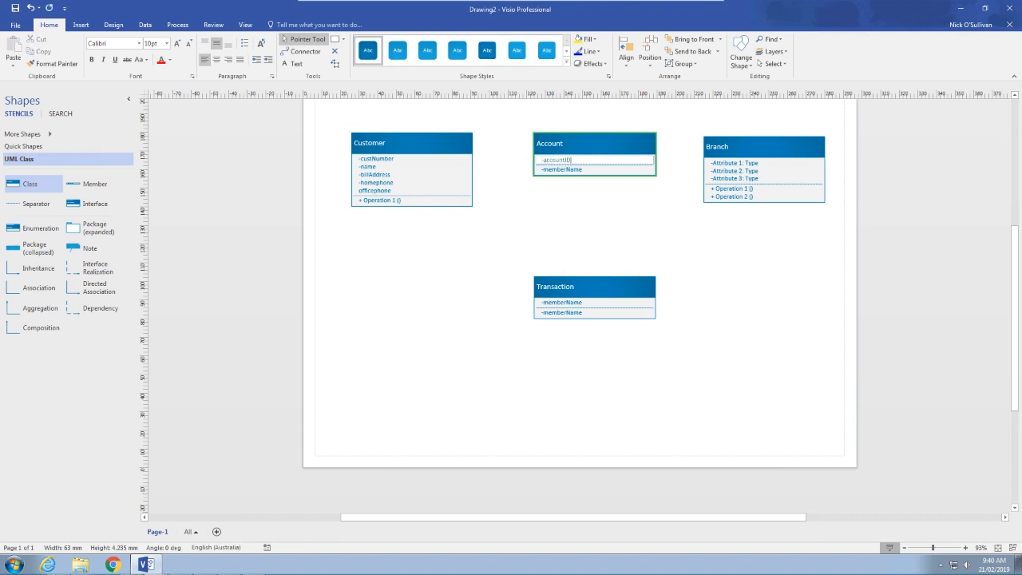
key(Return)
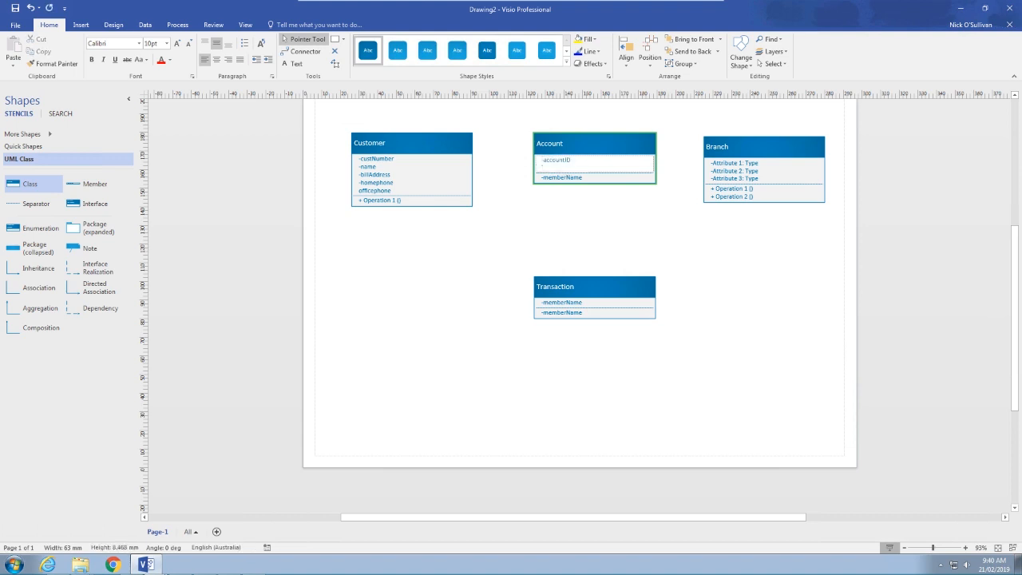
text(-A)
key(BackSpace)
text(accountType)
Add -dateOpened and -balance on separate lines to the Account class's attributes
key(Return)
text(-D)
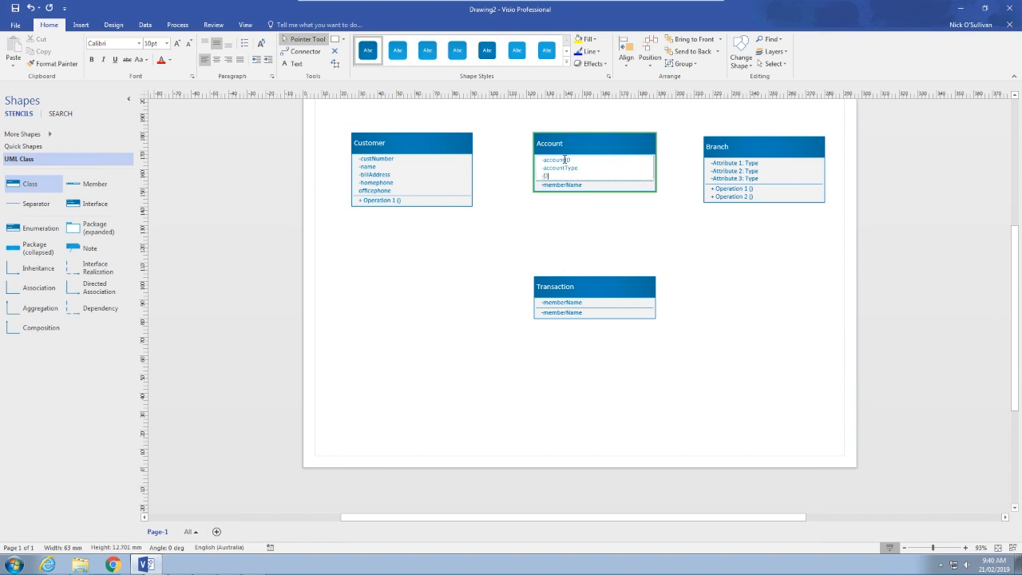
key(BackSpace)
text(dateOpened)
key(Return)
text(-balance)
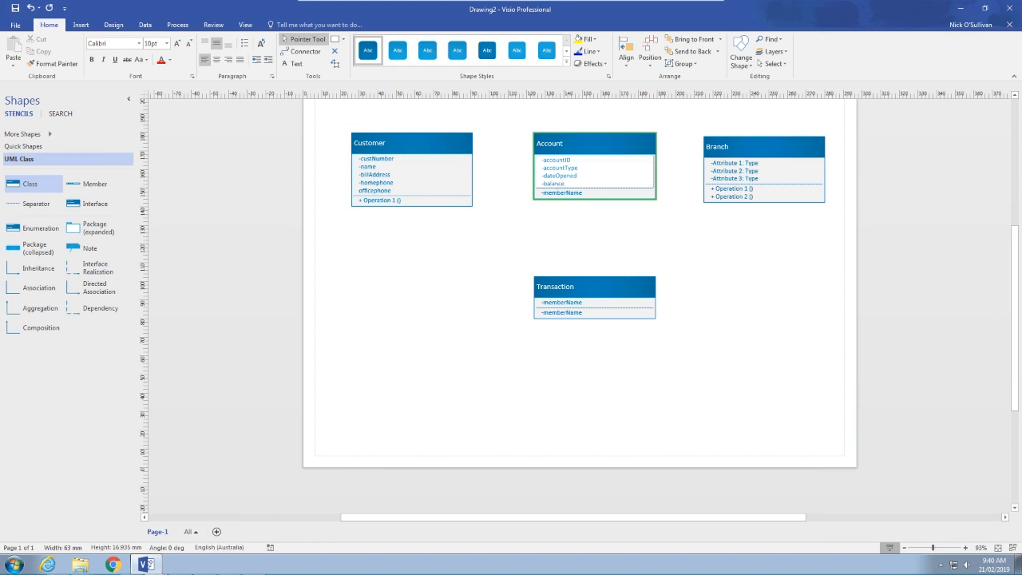
Check the practice exam's diagram in the browser, then replace the Branch class's Attribute 1 in Visio with -branchID and -managerName on separate lines
drag(1021, 135, 963, 255)
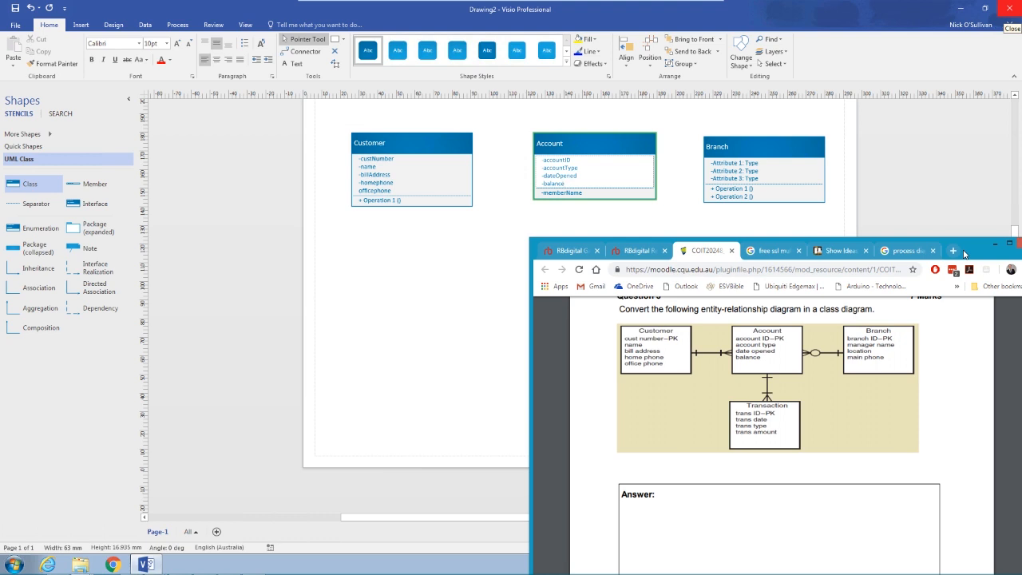
drag(963, 255, 1021, 244)
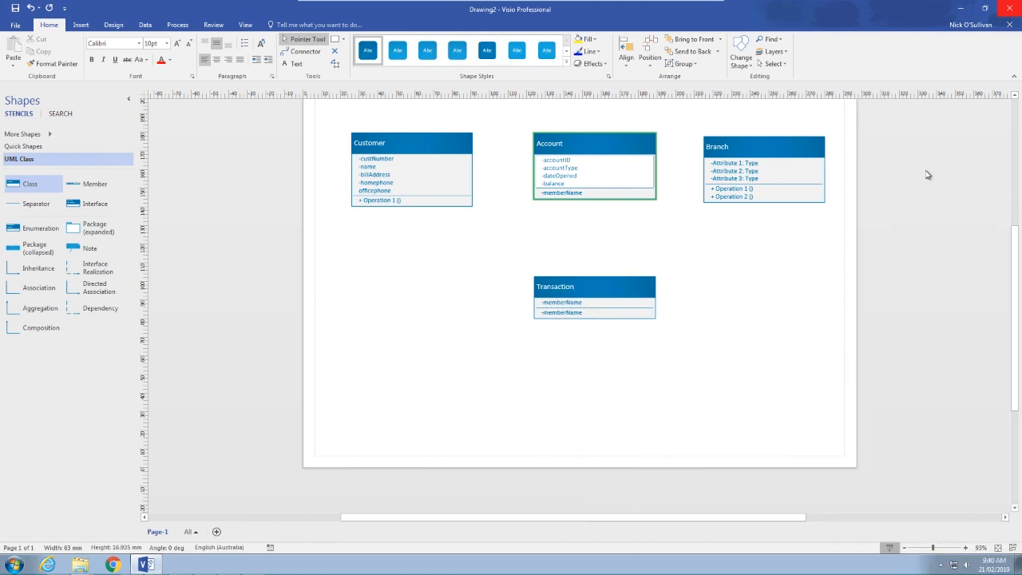
click(753, 163)
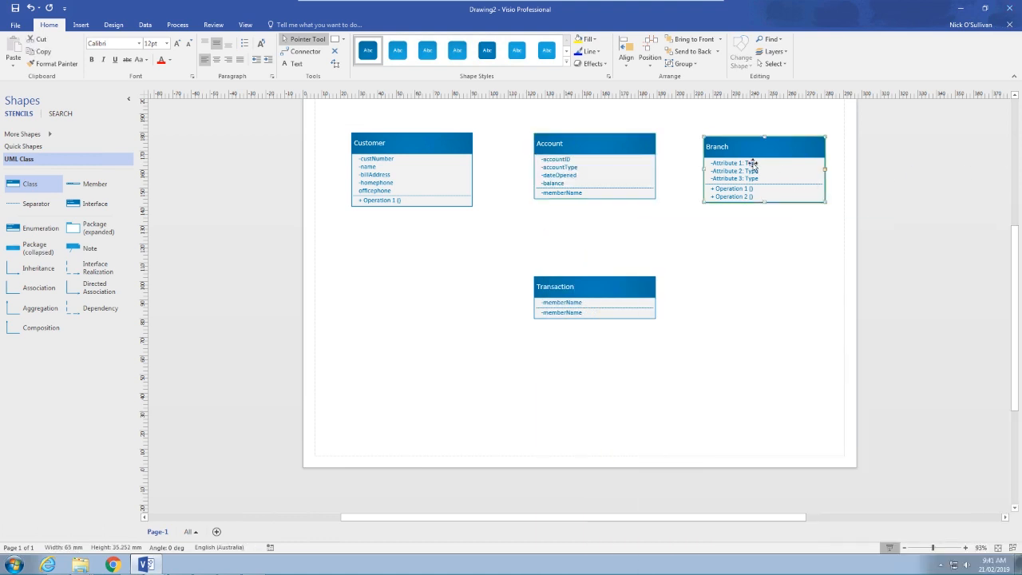
click(753, 164)
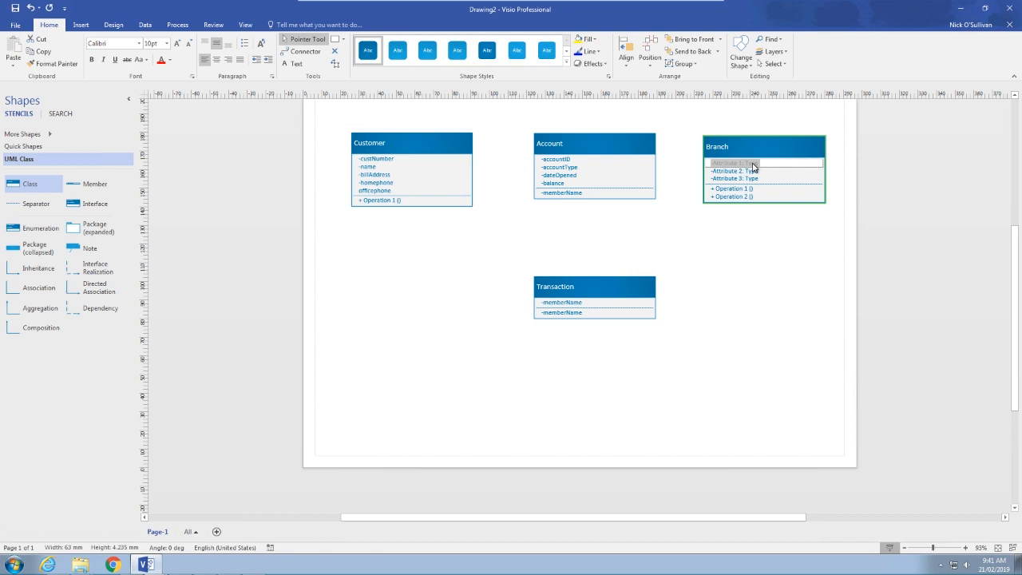
key(Delete)
text(-branchID)
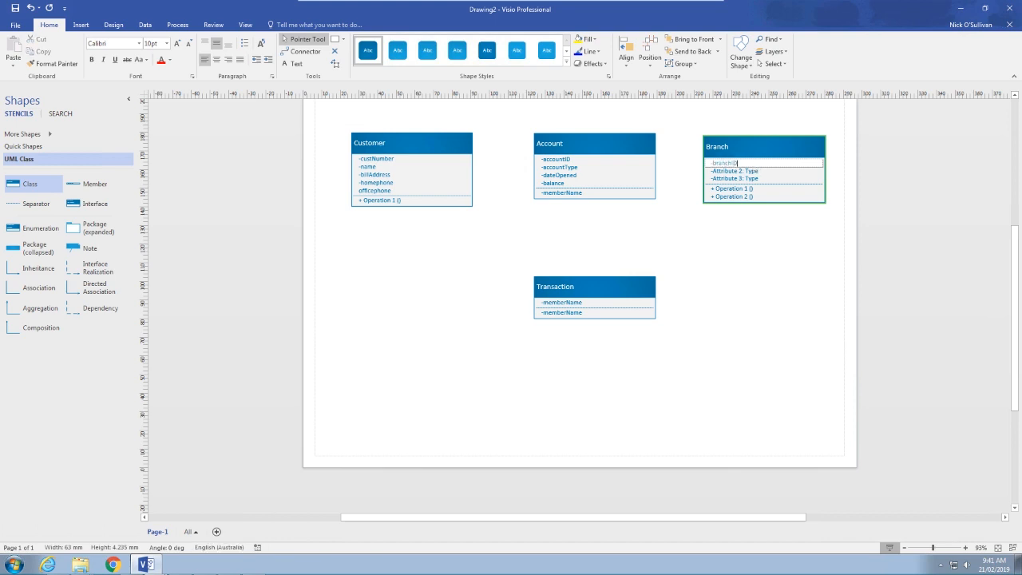
key(Return)
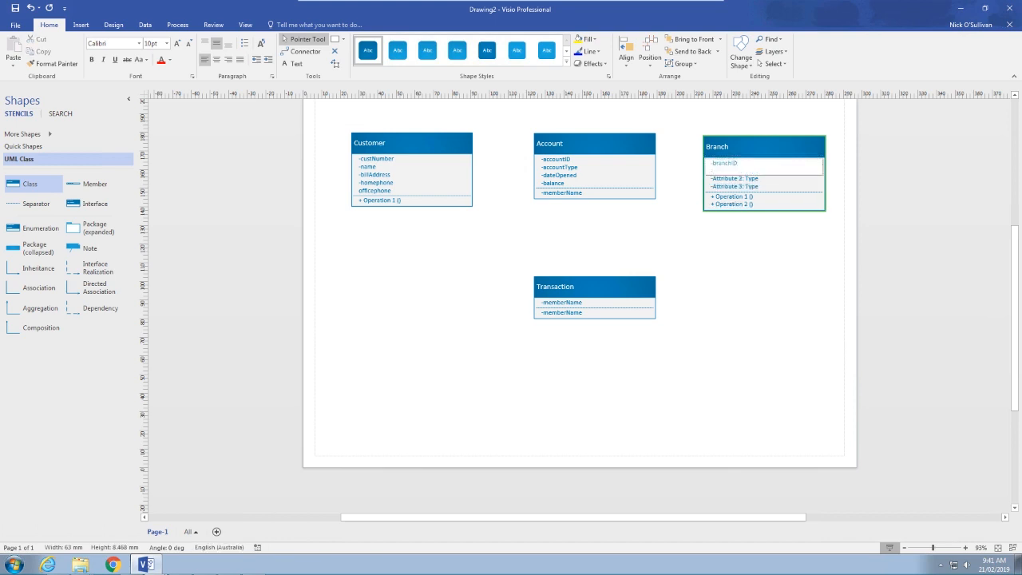
text(-managerName)
Add -location and -mainPhone on separate lines to the Branch class's attributes
key(Return)
text(-location)
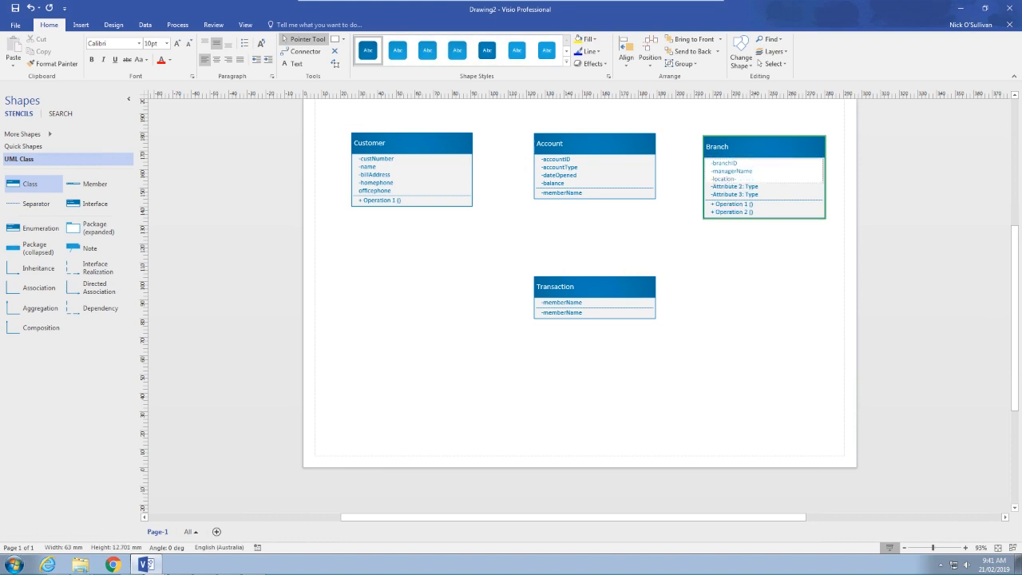
key(Return)
text(-mai)
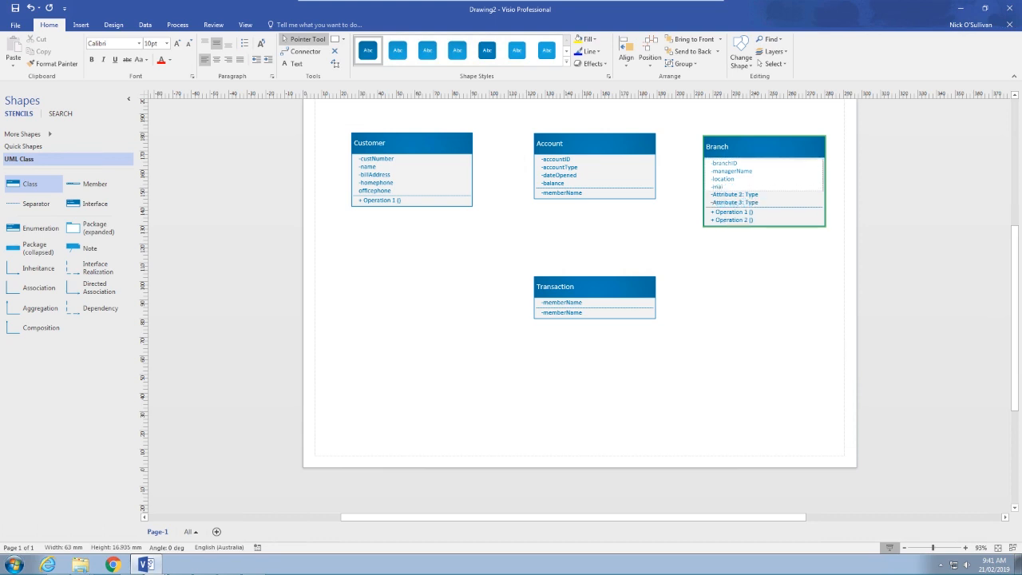
text(nPhone)
Delete the Attribute 2 and Attribute 3 placeholders from the Branch class
click(753, 195)
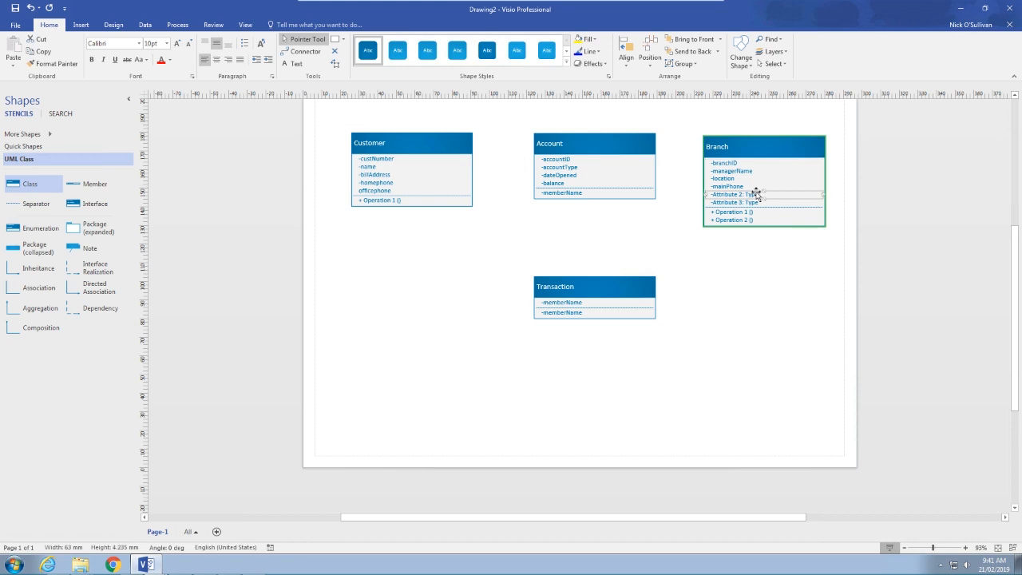
right_click(824, 194)
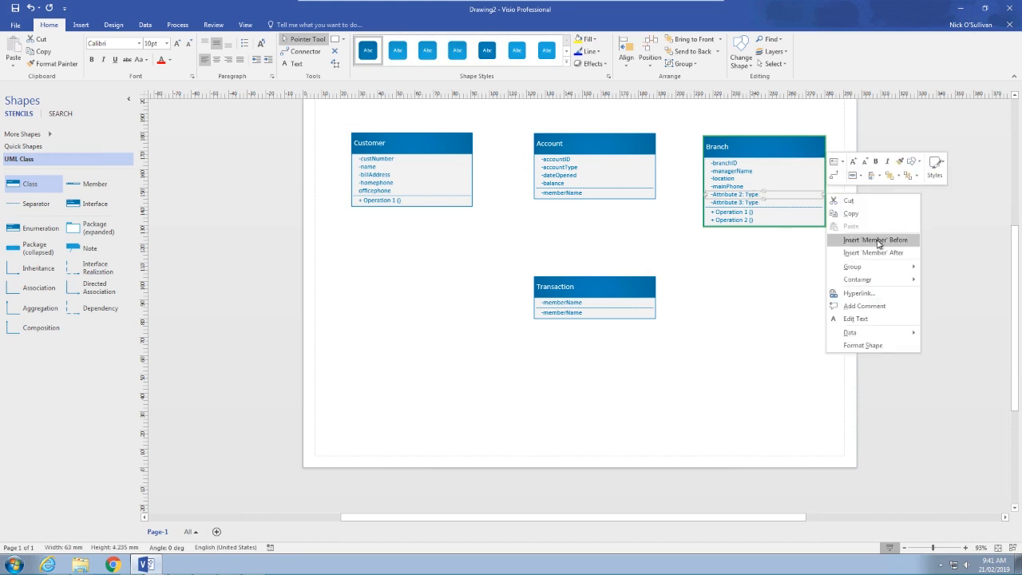
click(751, 197)
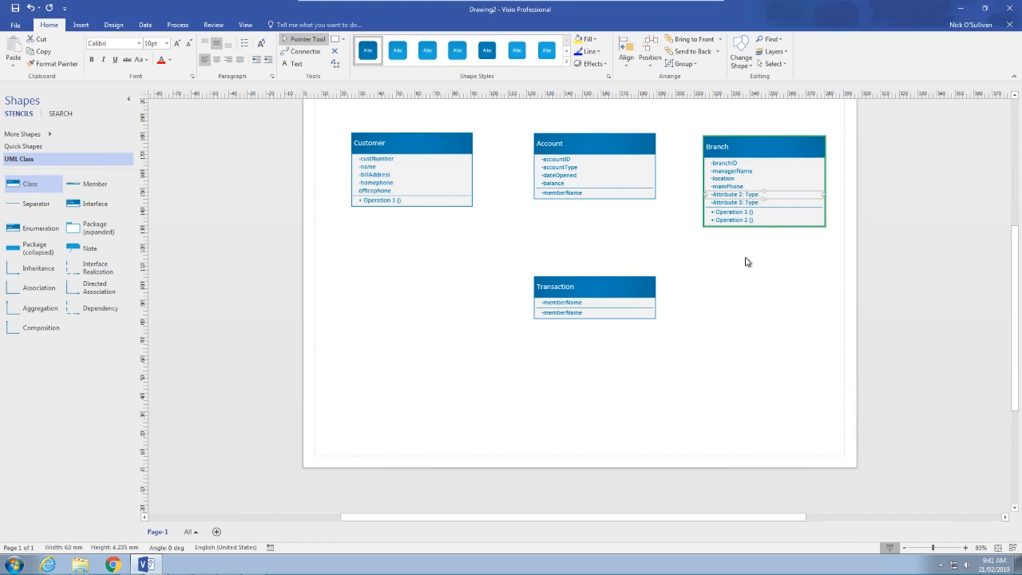
click(746, 262)
click(739, 197)
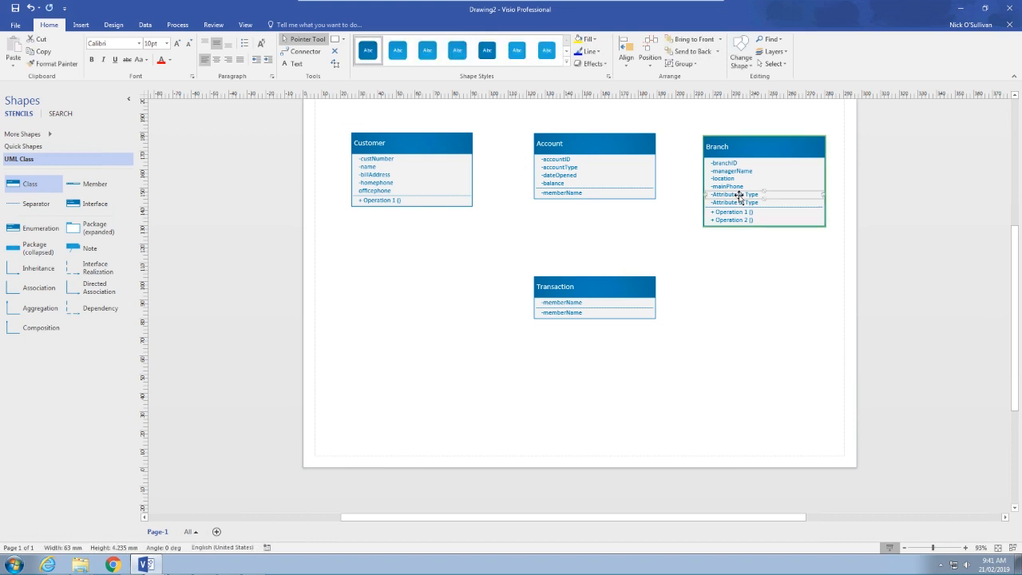
key(Delete)
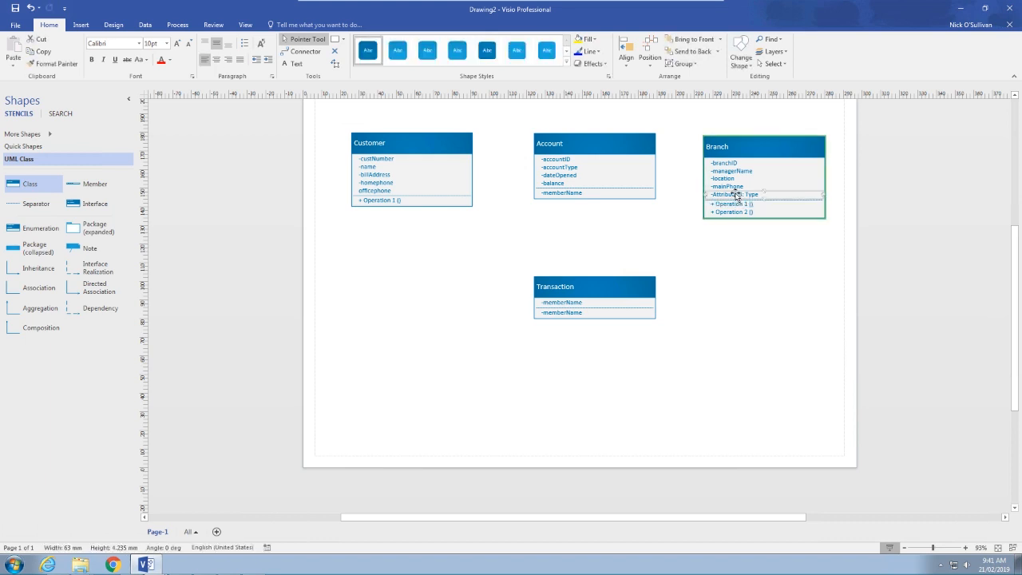
key(Delete)
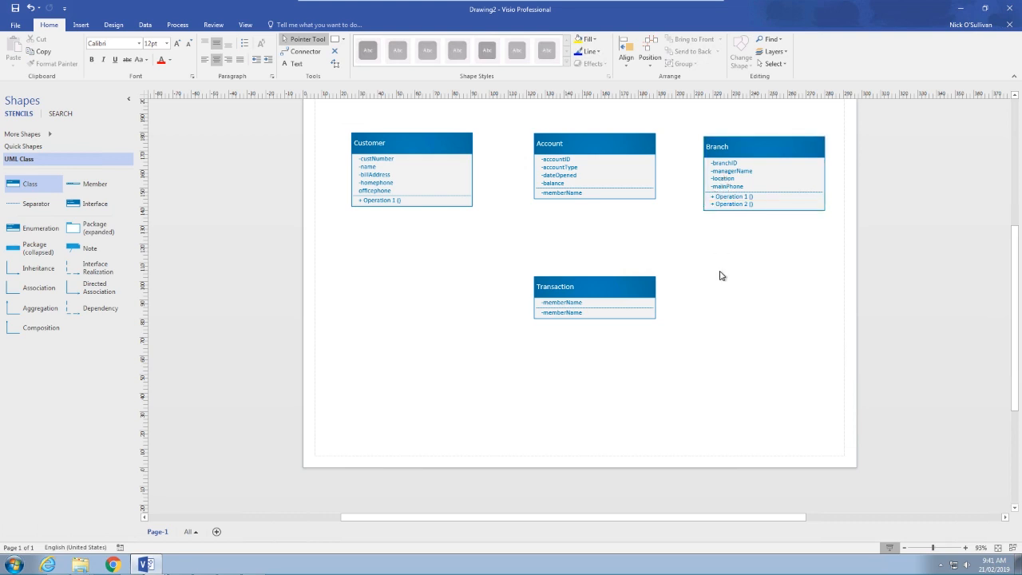
Replace the first memberName entry of the Transaction class with the attributes -transID and -transDate on separate lines
click(586, 285)
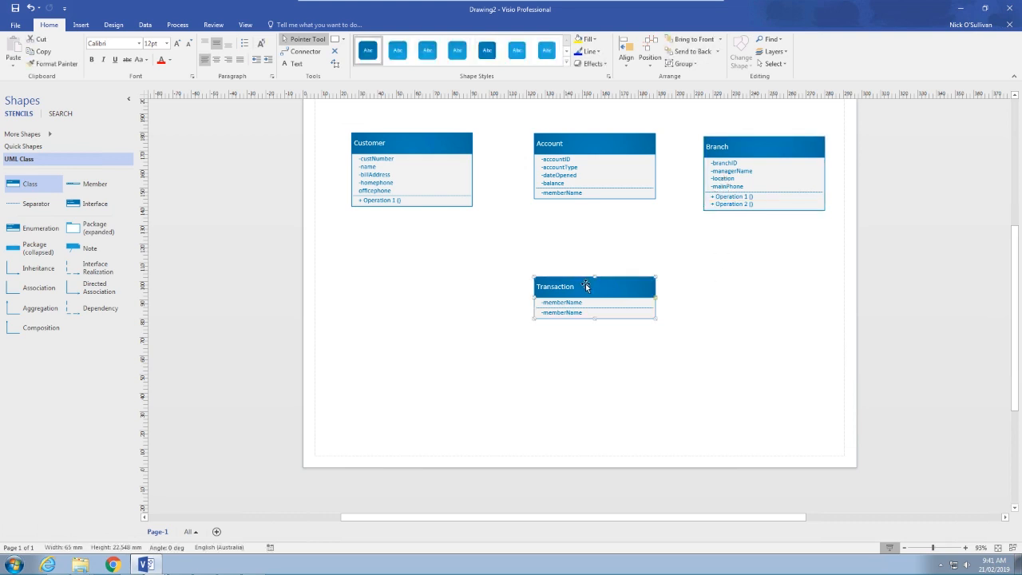
click(582, 303)
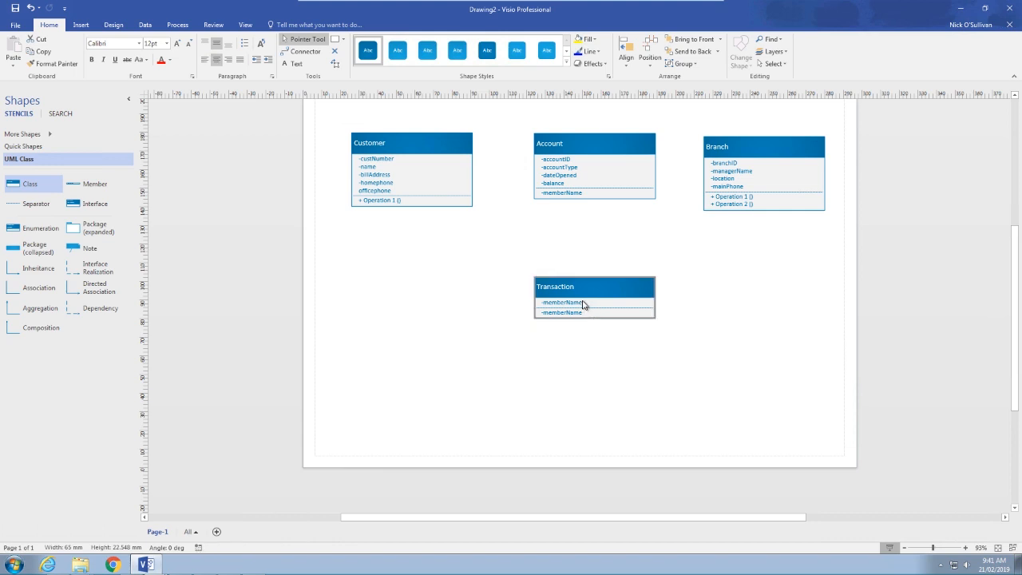
double_click(583, 302)
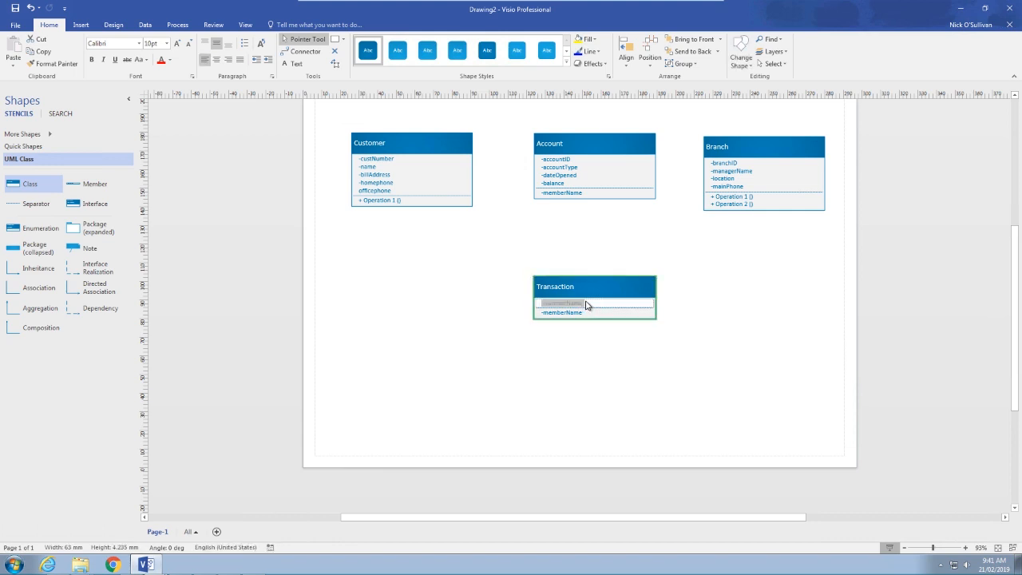
key(BackSpace)
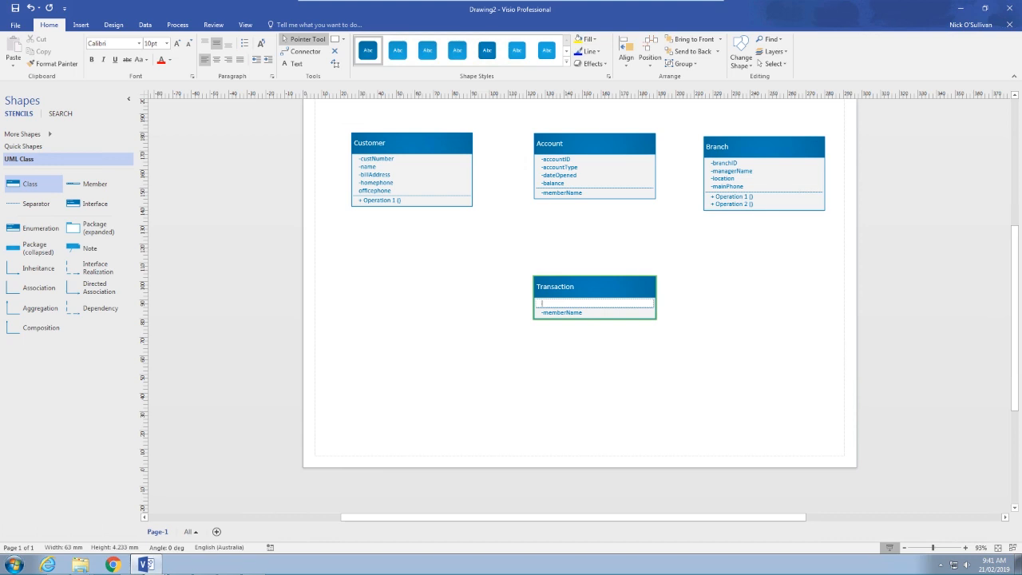
text(-transID)
key(Return)
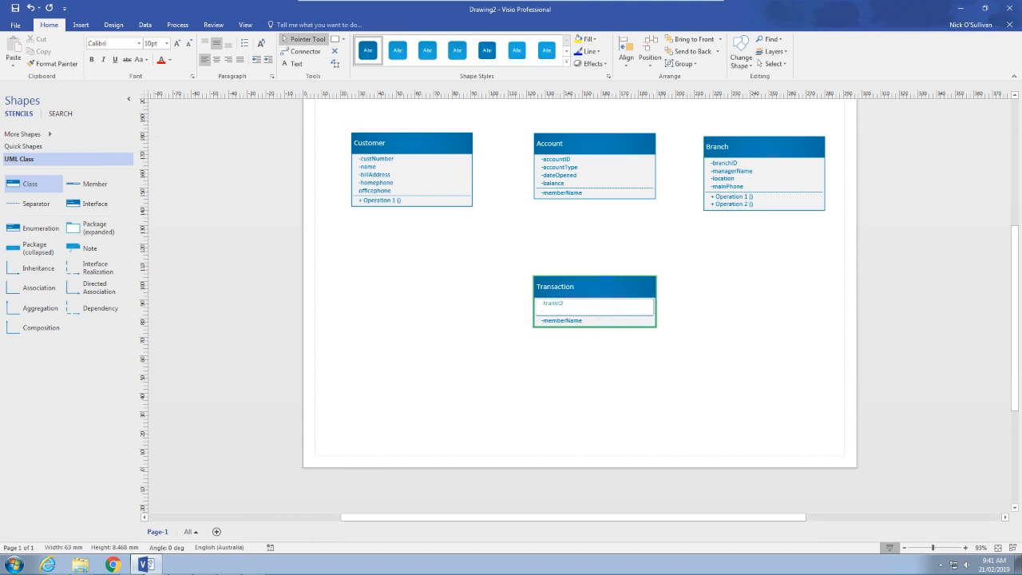
key(BackSpace)
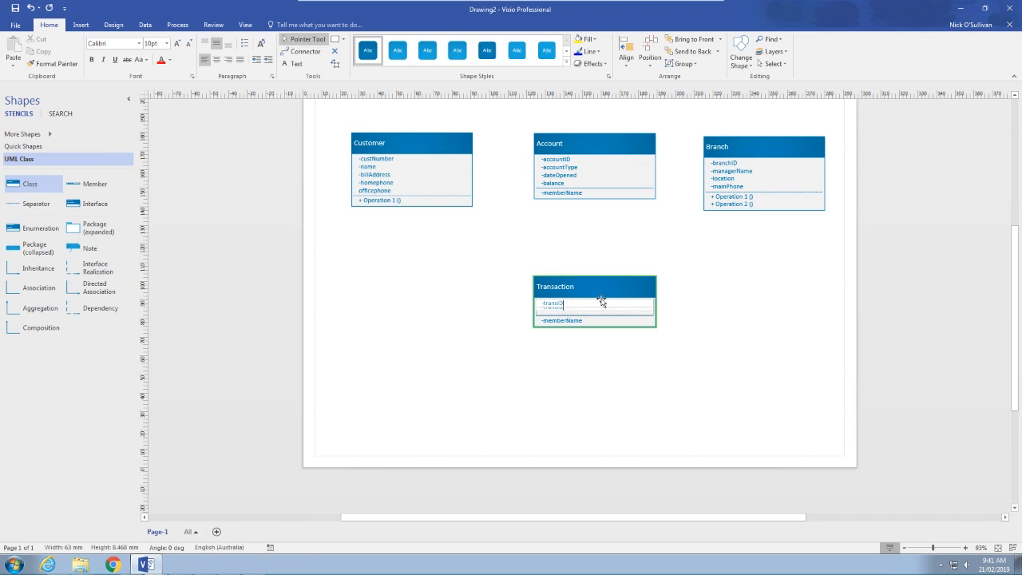
key(Return)
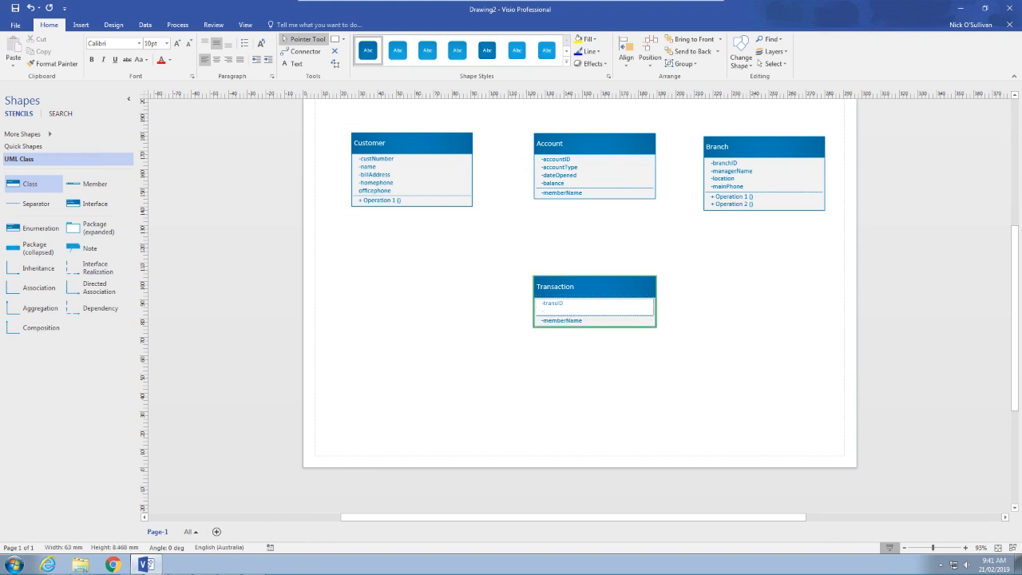
text(-transID -tran)
text(sDate)
Add -transType and -transAmount on separate lines to the Transaction class's attributes
key(Return)
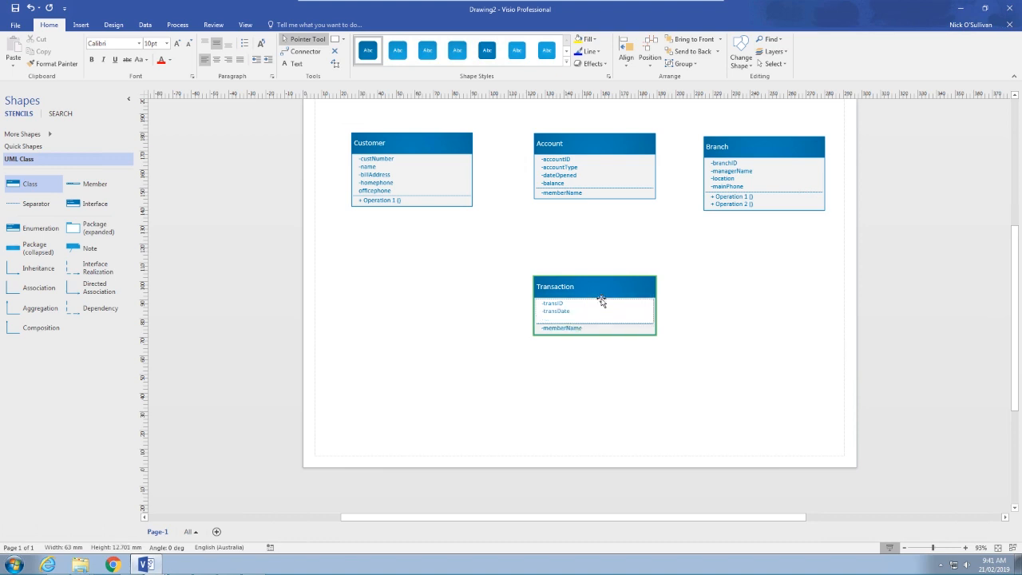
text(-transType)
key(Return)
text(-)
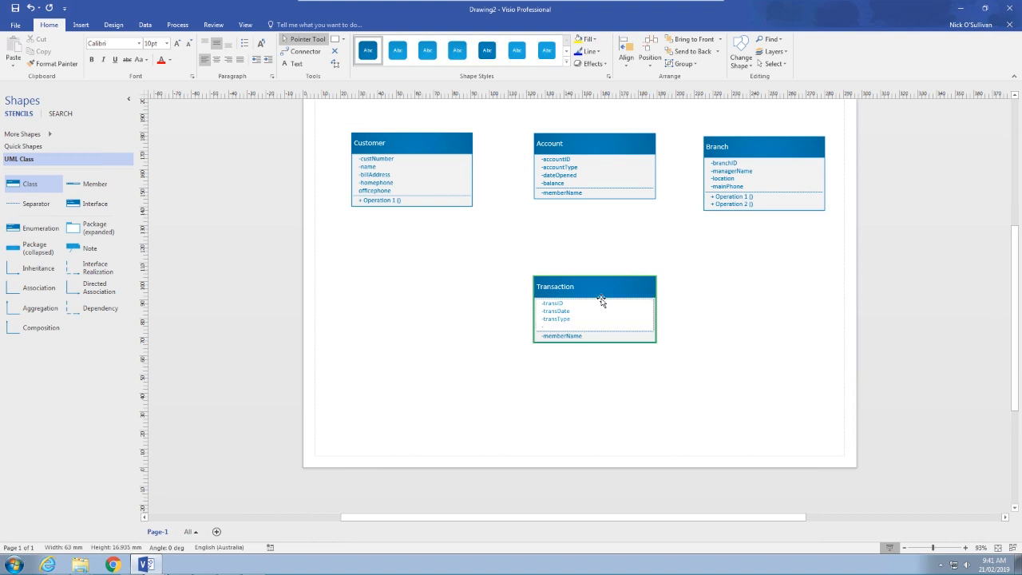
text(transAmount)
click(729, 289)
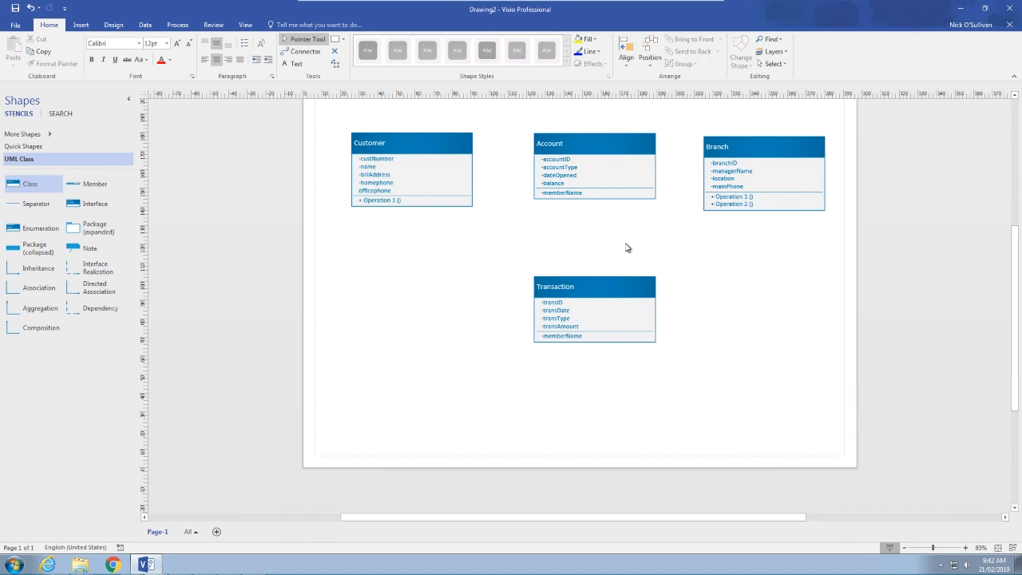
Review the Customer class's attributes against the entity-relationship diagram of Question 3 in the browser
click(419, 171)
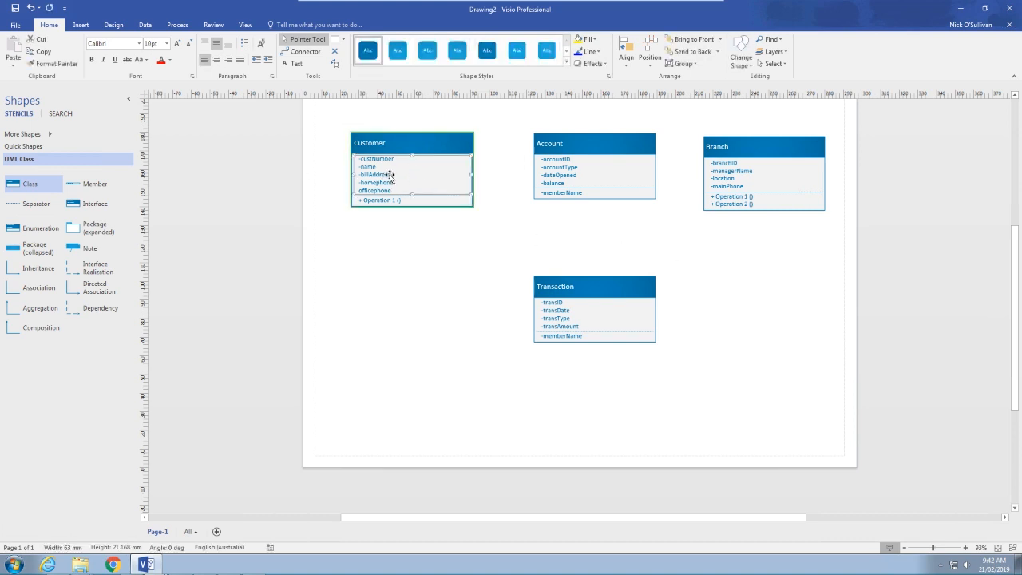
click(389, 176)
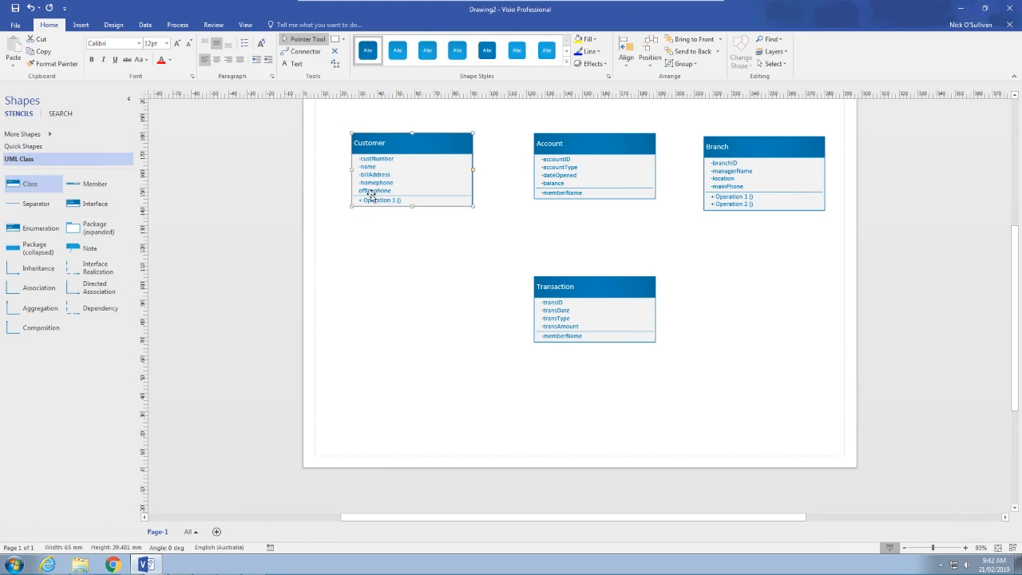
drag(1021, 128, 899, 77)
scroll(921, 237, up, 1)
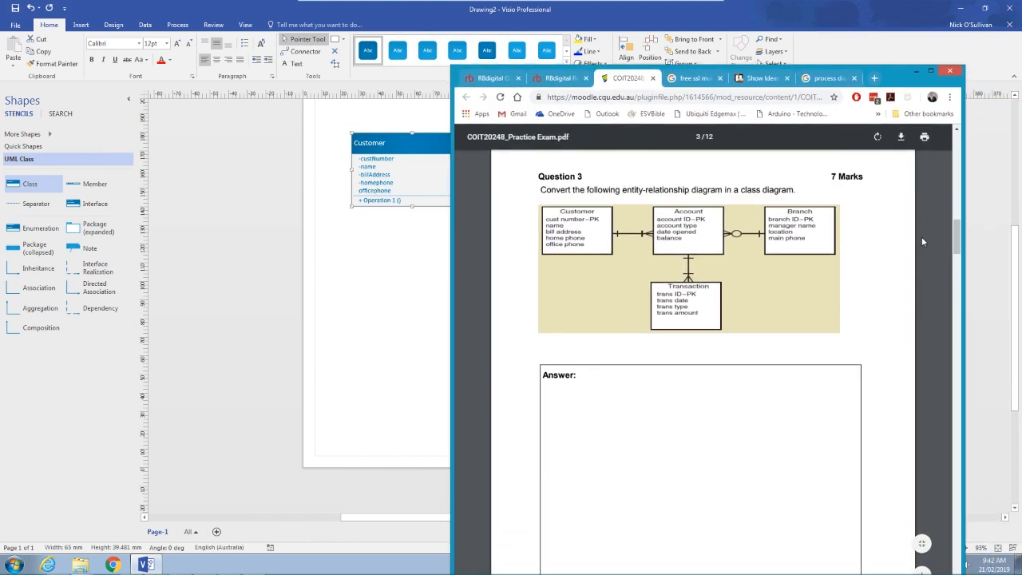
Clear the browser window out of the way and rename the Customer class's Operation 1 () entry as + new()
drag(893, 76, 1021, 96)
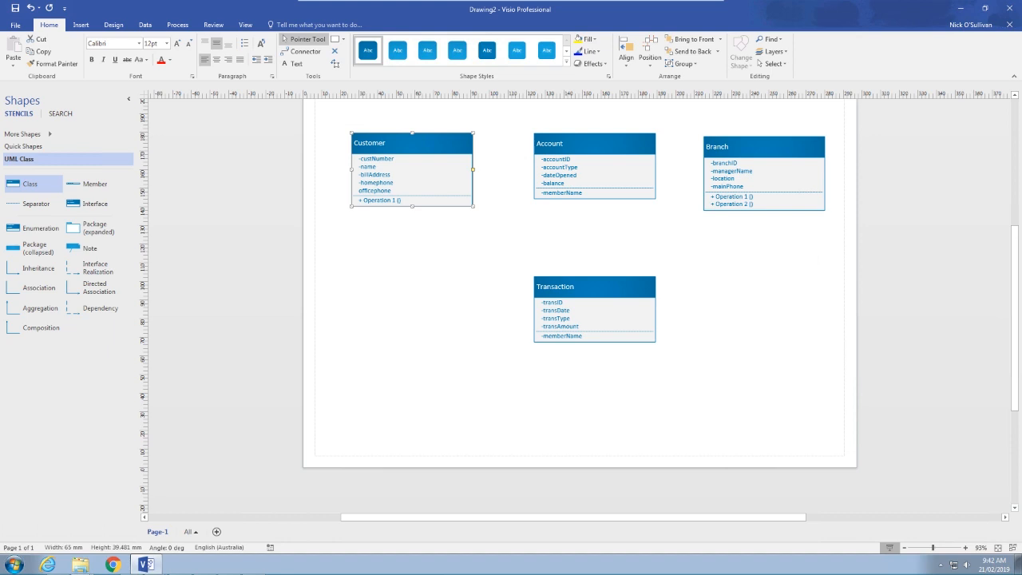
click(802, 245)
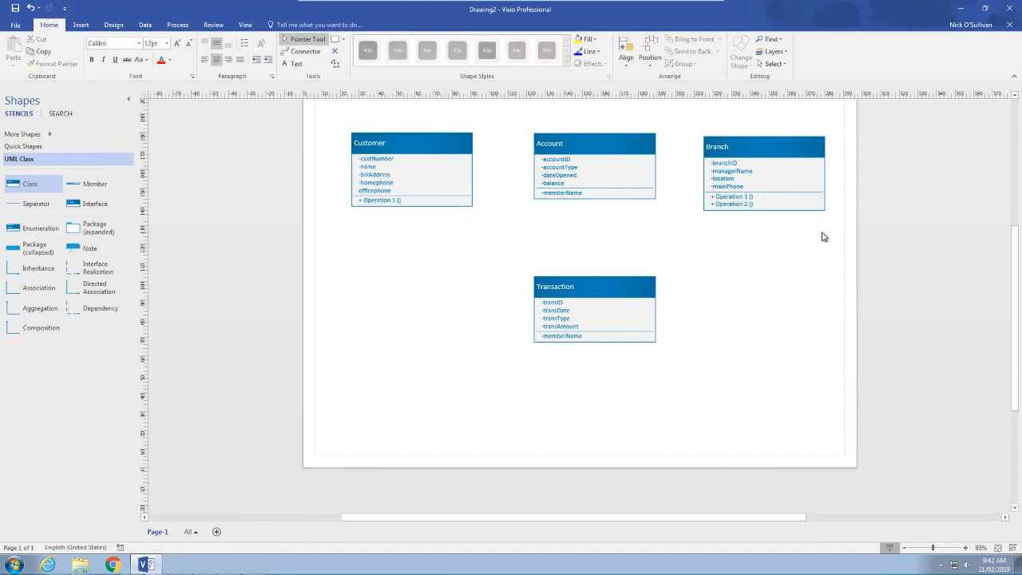
click(424, 201)
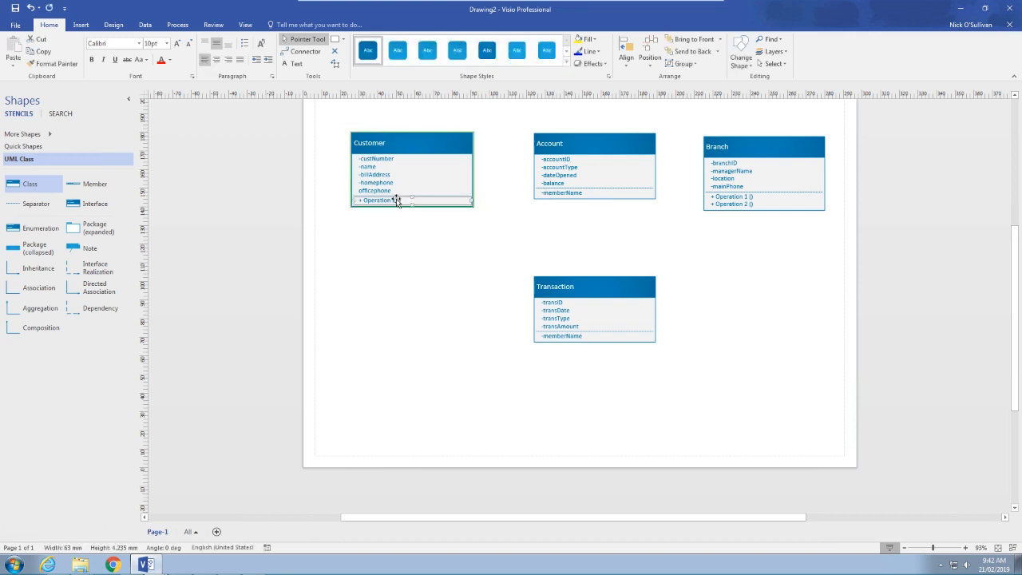
double_click(397, 201)
drag(402, 202, 364, 201)
text(new())
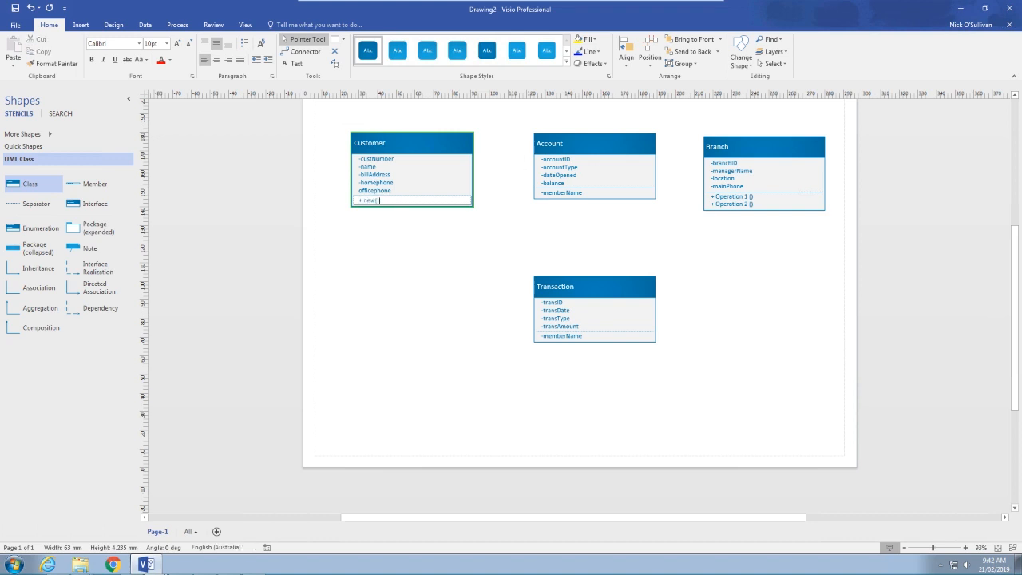
Replace the memberName entry in the Account class's operations section with + new()
click(594, 199)
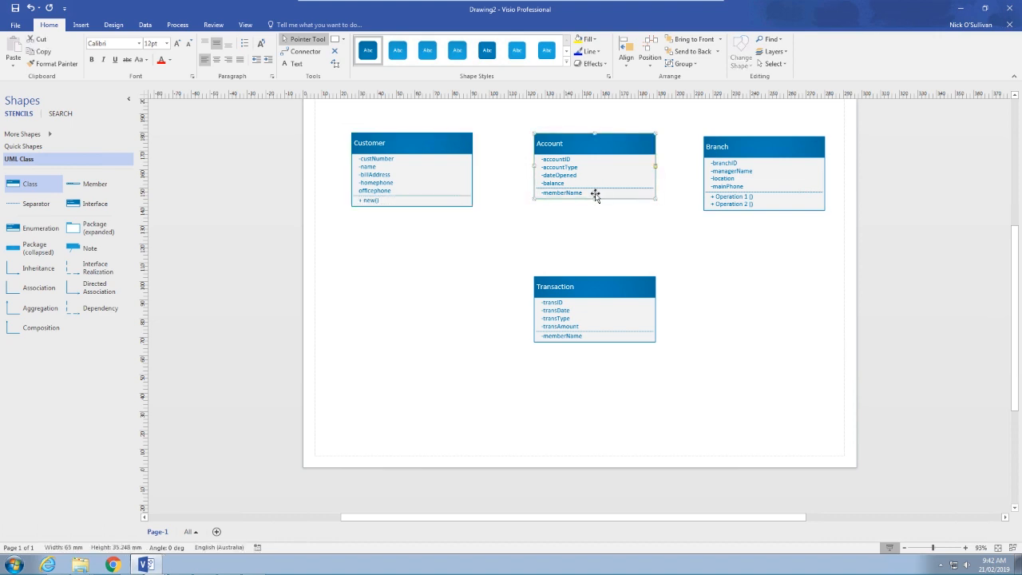
key(F2)
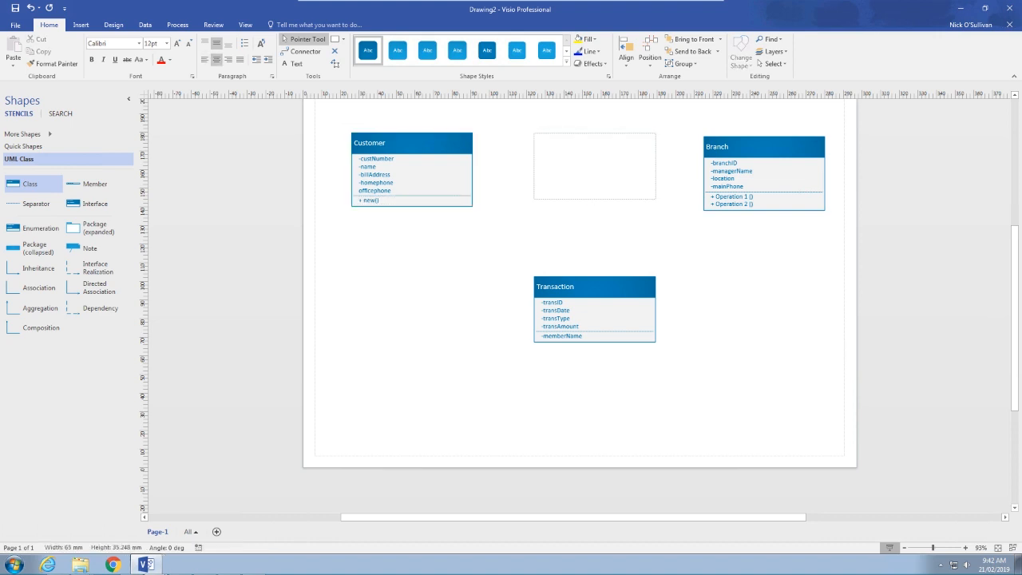
click(588, 200)
click(593, 191)
key(F2)
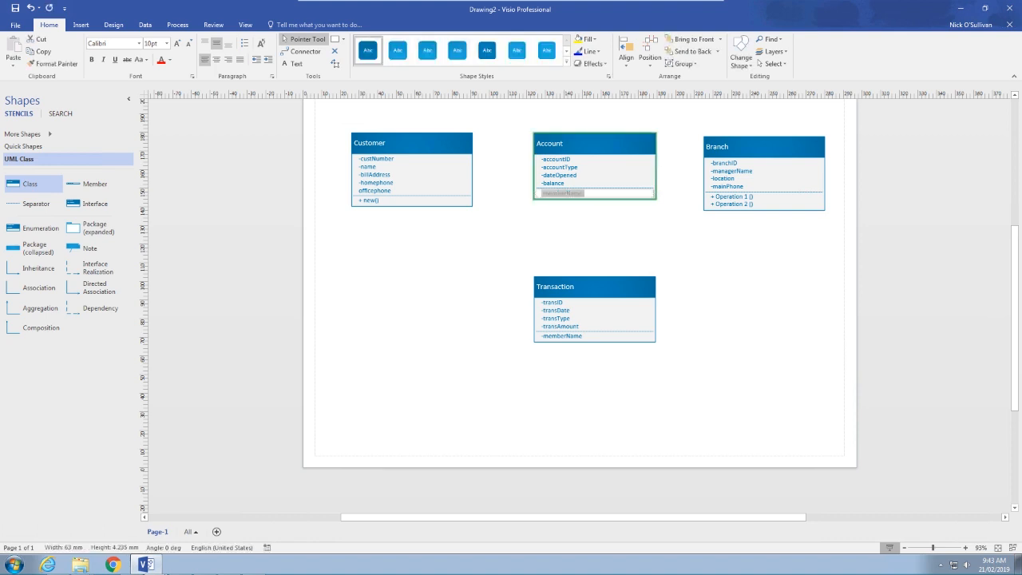
key(Delete)
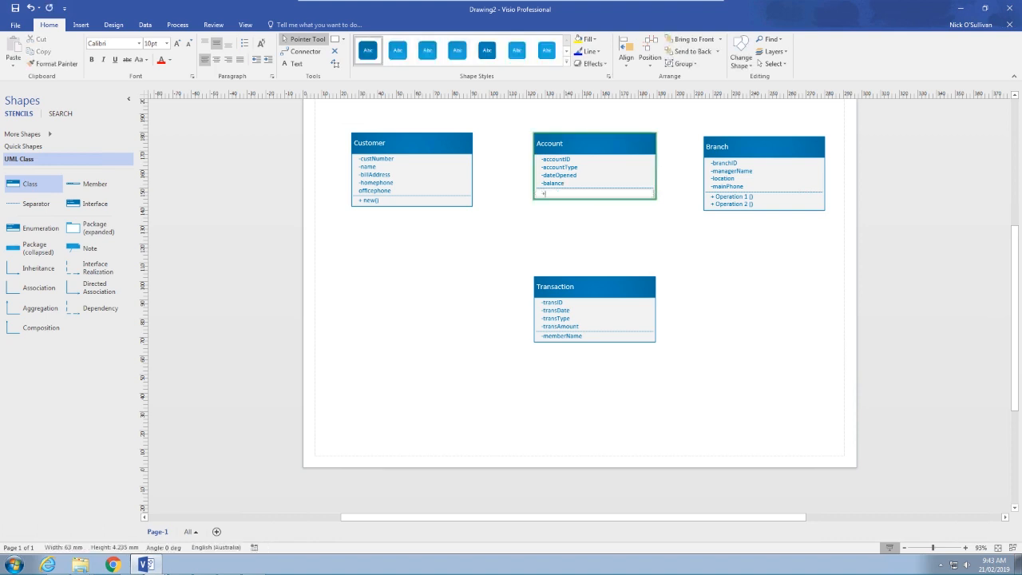
text(+ new())
Delete the Operation 2 placeholder from the Branch class and rename its Operation 1 entry as + new()
double_click(763, 202)
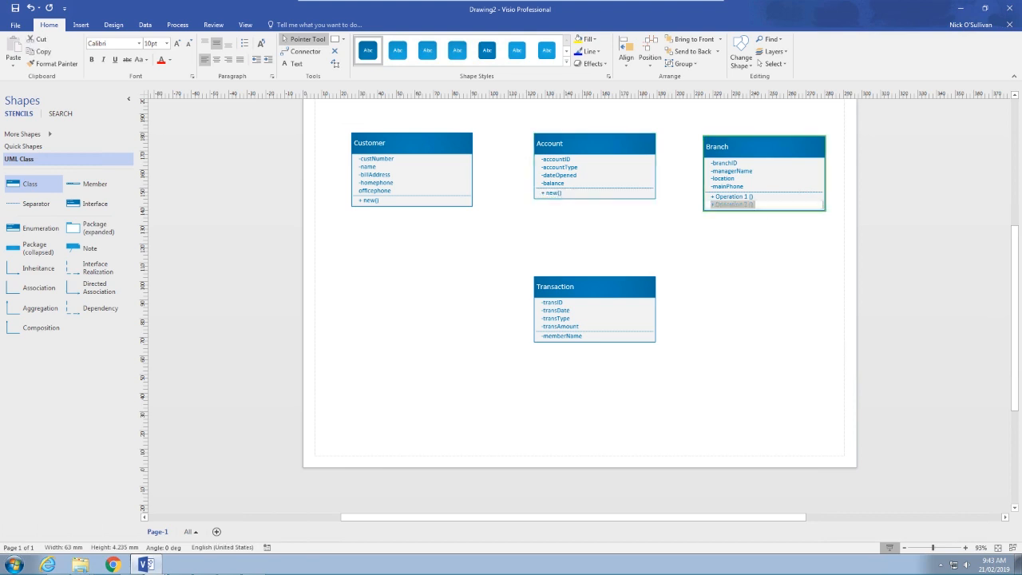
key(Delete)
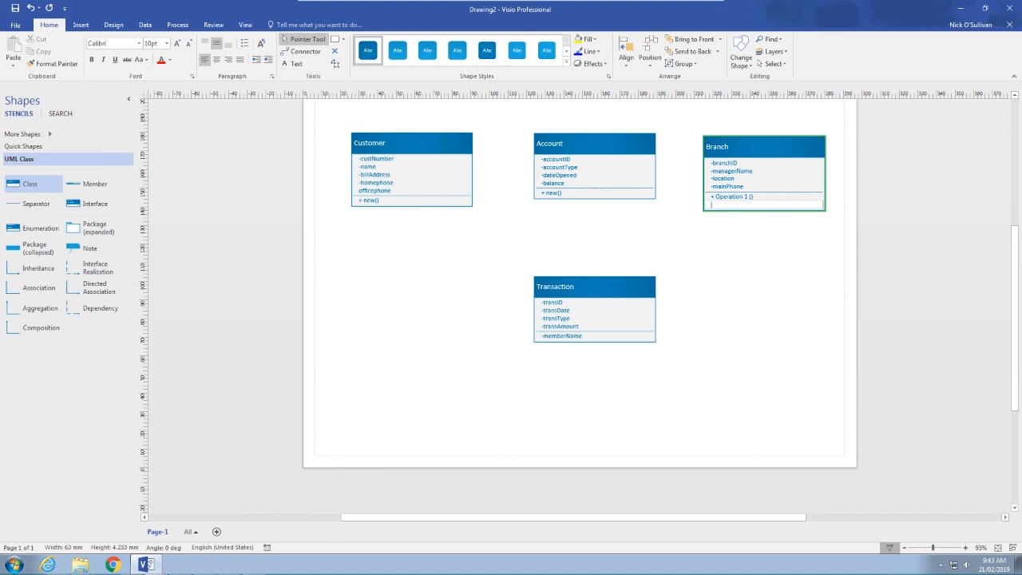
key(Escape)
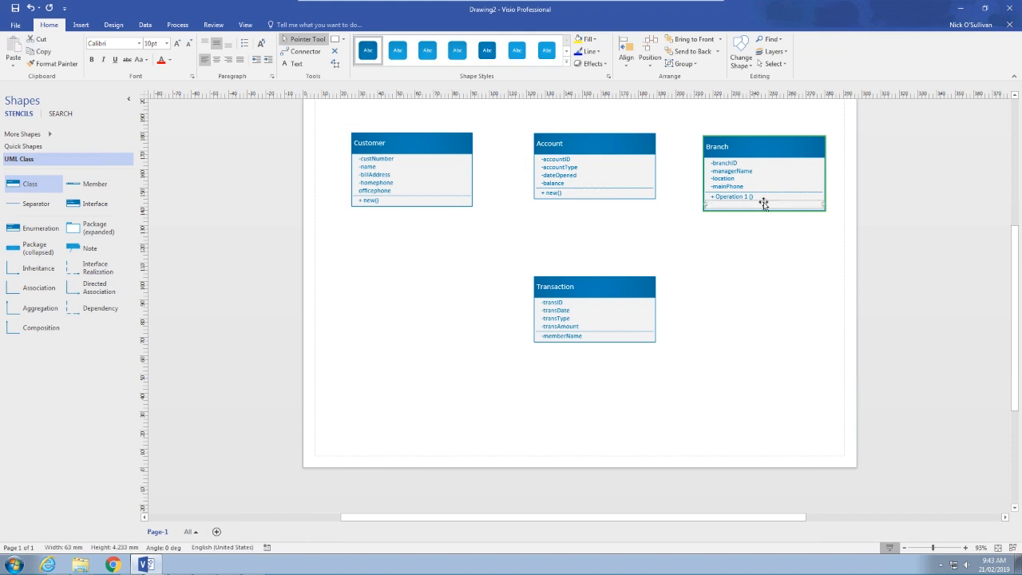
key(Delete)
double_click(740, 200)
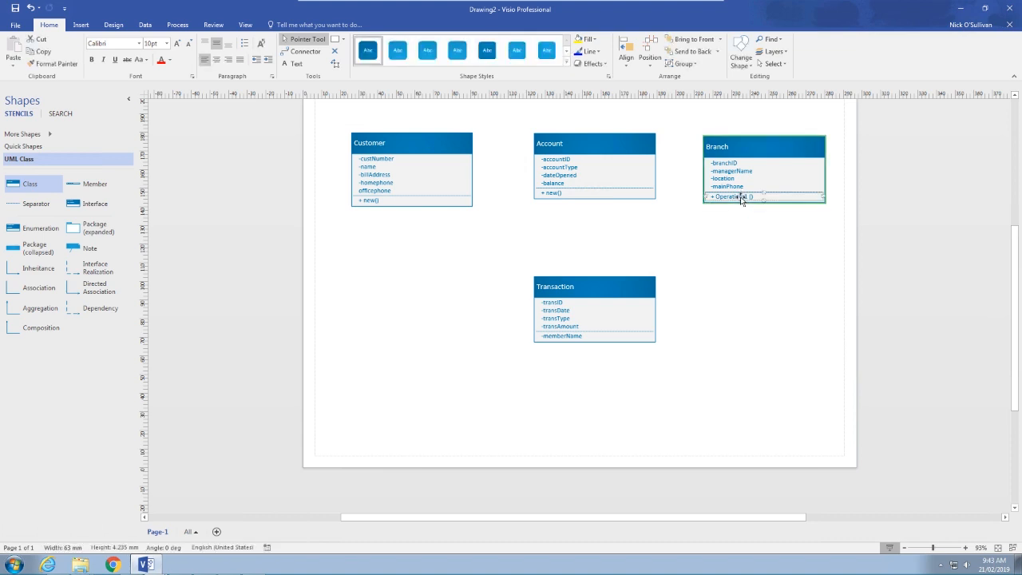
text(+ new())
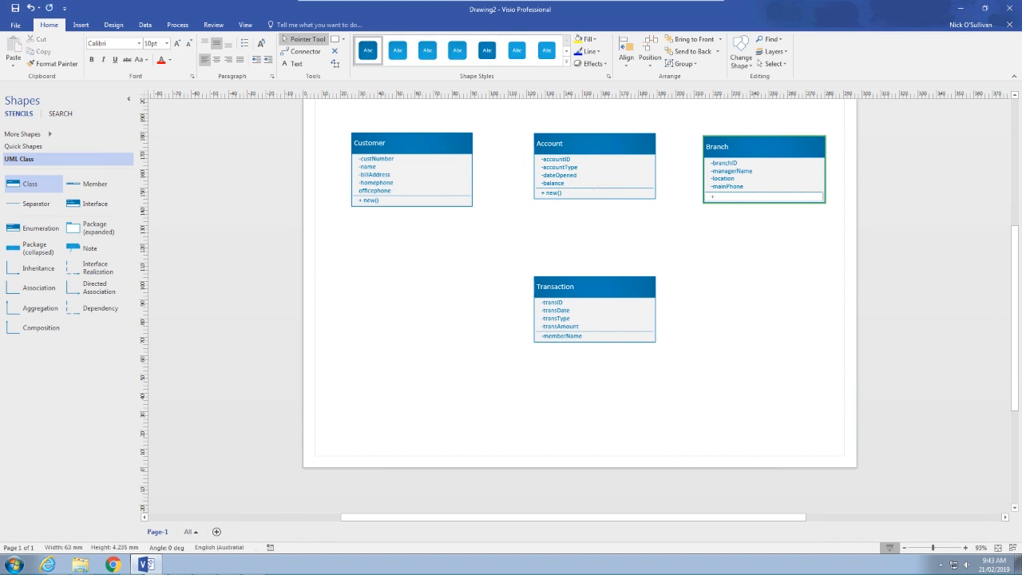
Replace the memberName entry in the Transaction class's operations section with + new()
click(649, 272)
click(569, 338)
double_click(565, 338)
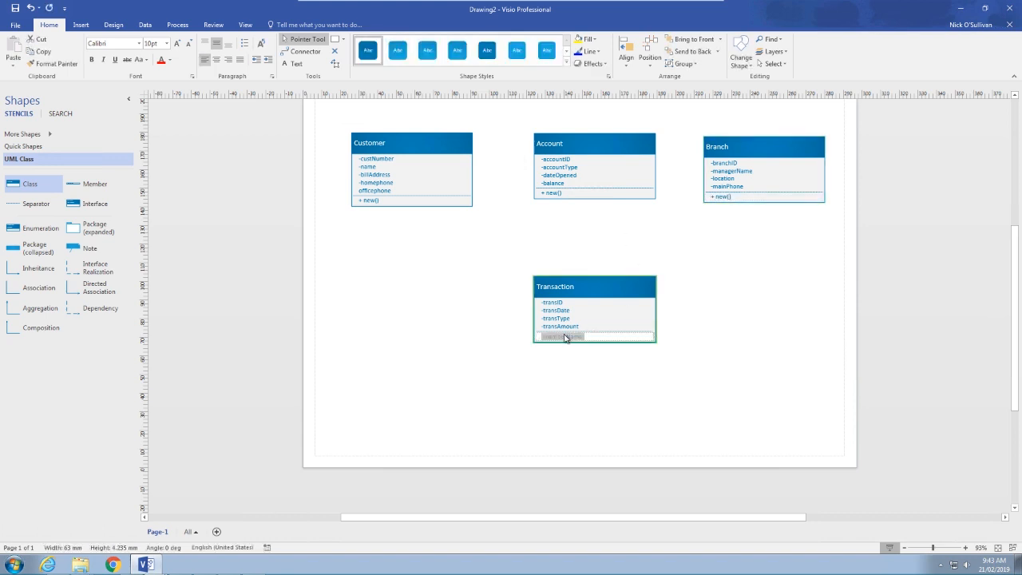
key(BackSpace)
text(+ new())
click(723, 340)
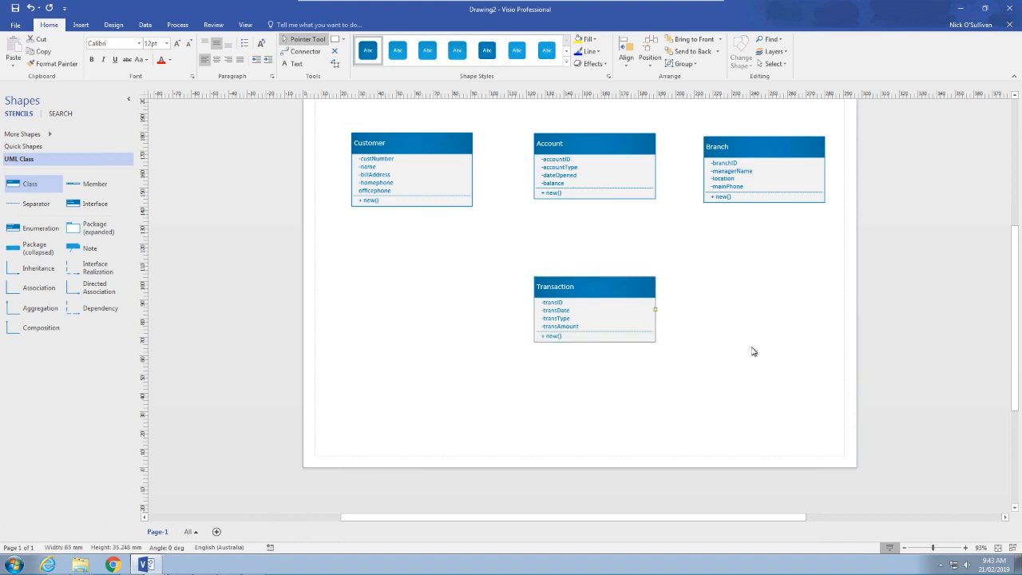
click(811, 339)
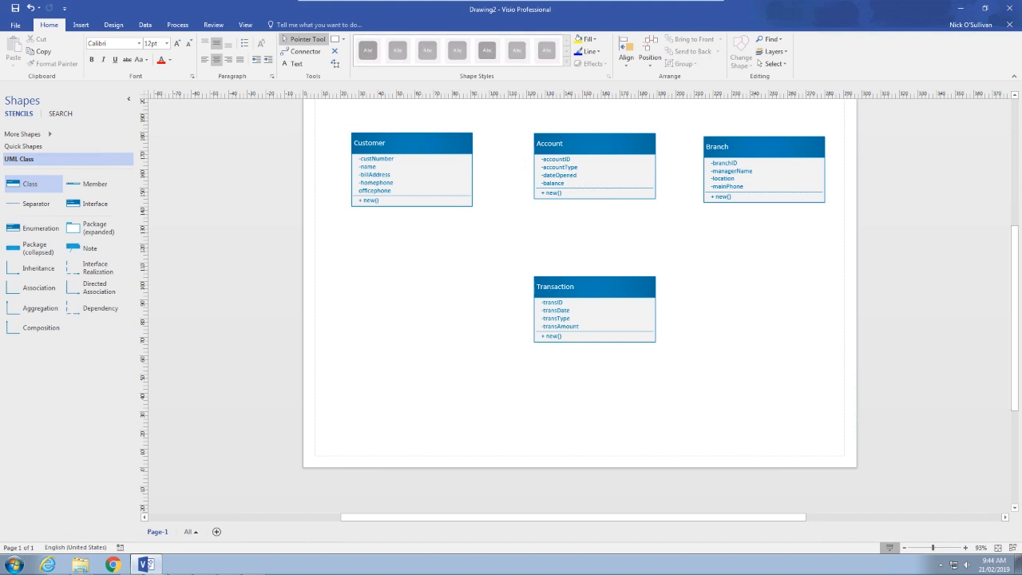
Add the operation + UpdateDetails() on a new line below new() in the Customer class
scroll(580, 303, up, 2)
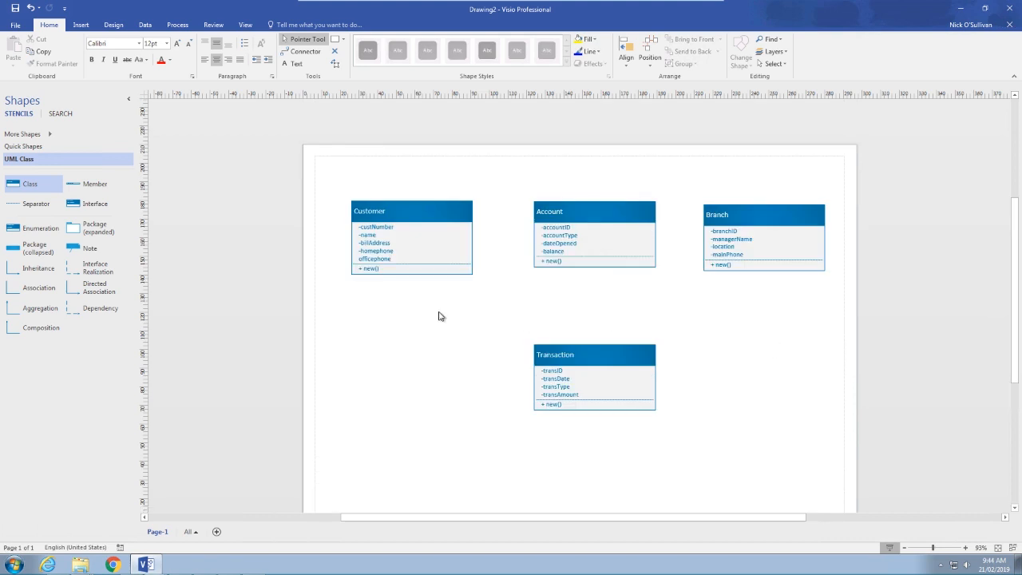
click(381, 266)
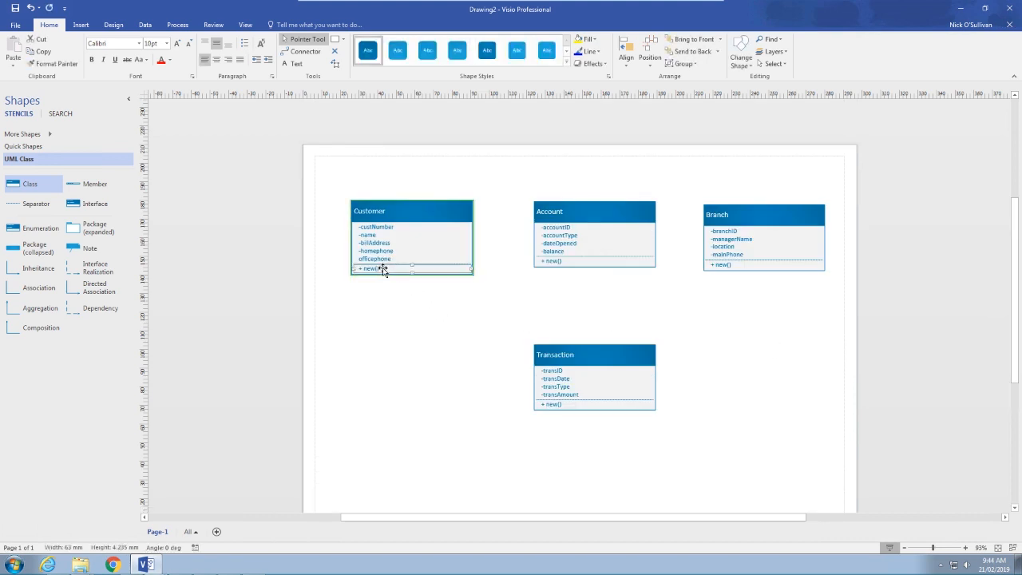
double_click(380, 268)
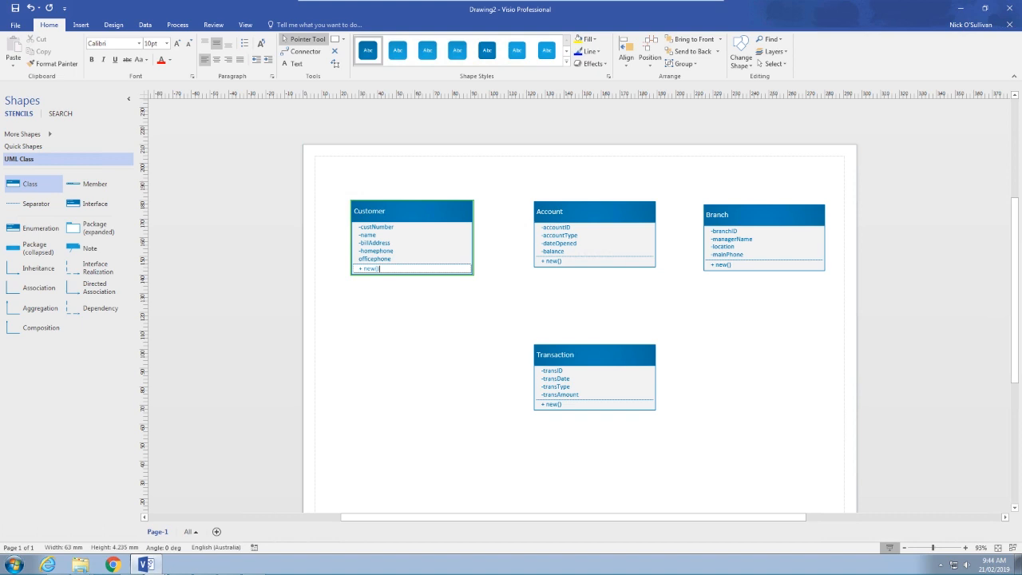
key(Return)
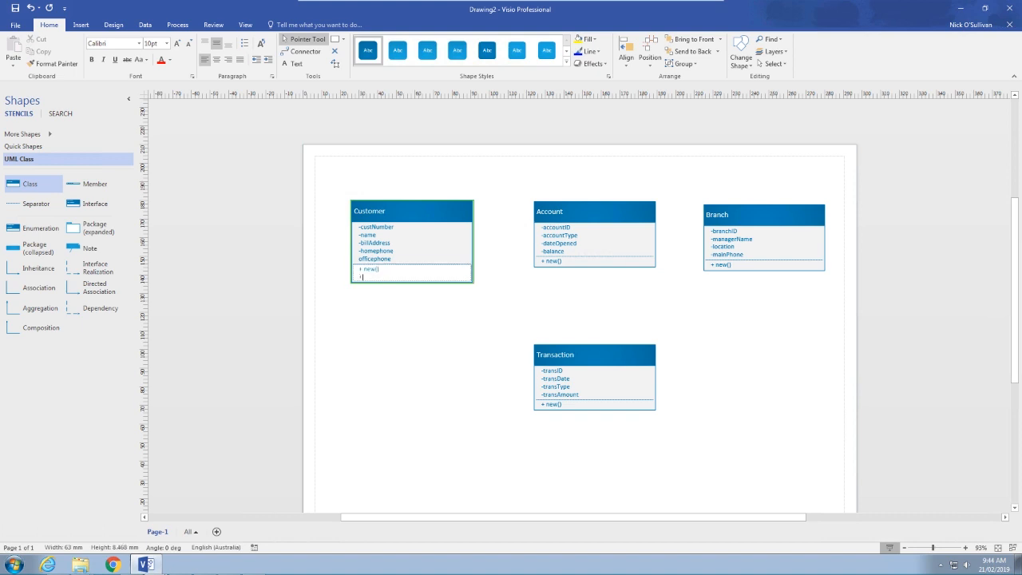
text(+ Upda)
key(BackSpace)
key(BackSpace)
key(BackSpace)
key(BackSpace)
text(UpdateDetails())
key(Return)
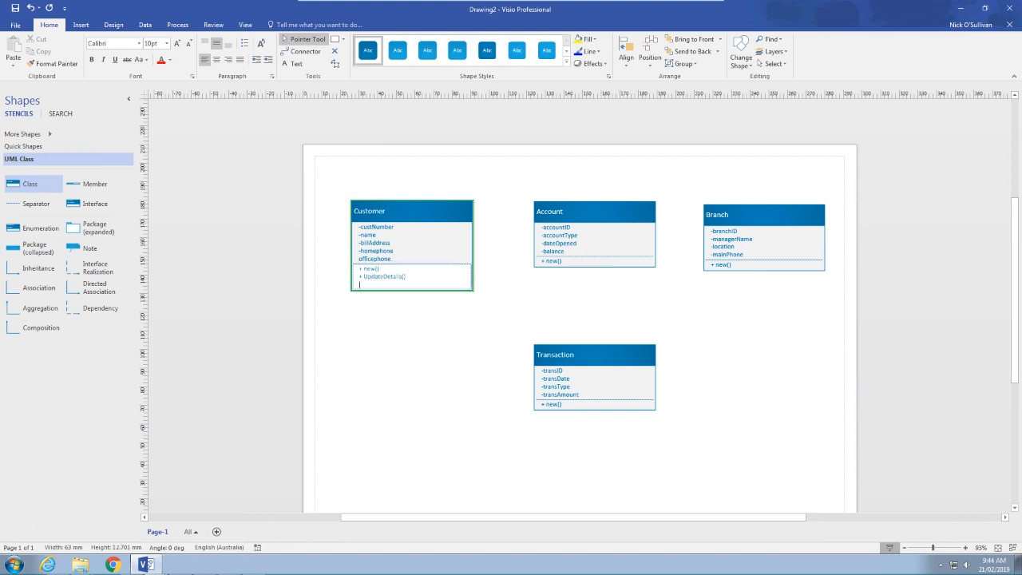
Add +ArchiveCustomer() and +DeleteCustomer on separate lines to the Customer class's operations
text(ArchiveC)
text(ustomer())
key(Return)
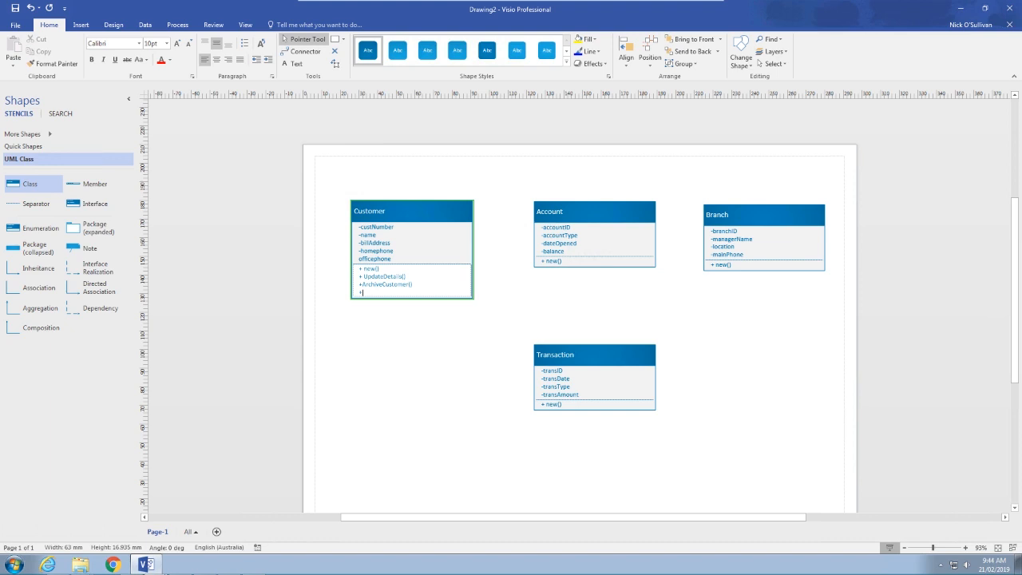
text(Delete(Customer)
key(Delete)
key(Delete)
click(523, 315)
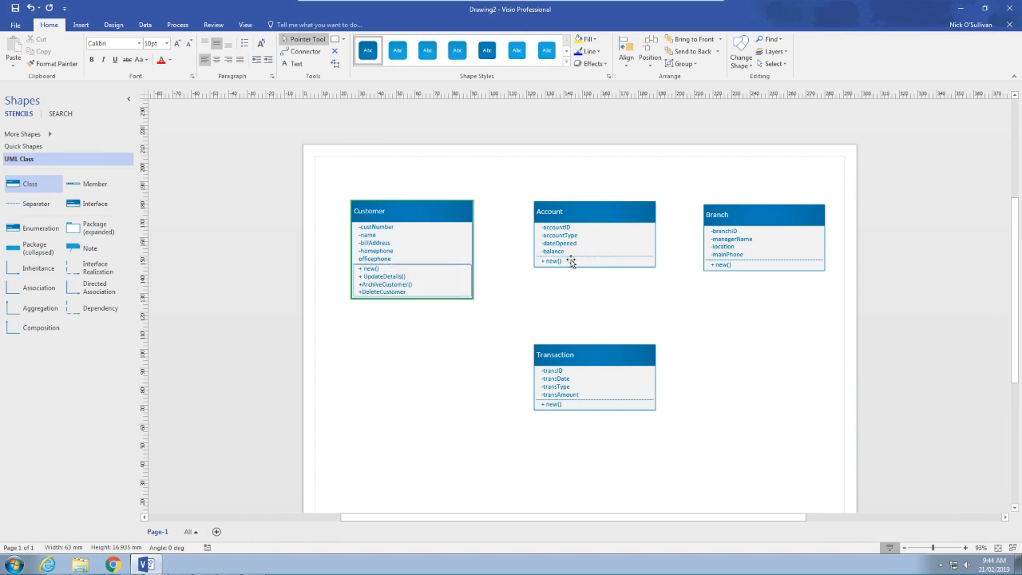
Add the operation + UpdateAccountInfo() on a new line below new() in the Account class
click(570, 262)
click(571, 262)
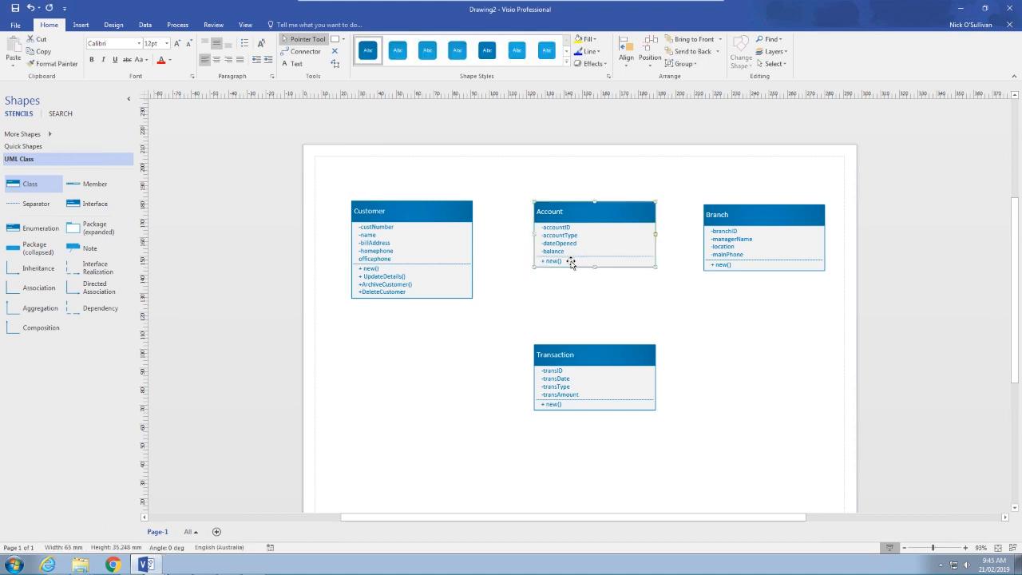
click(571, 262)
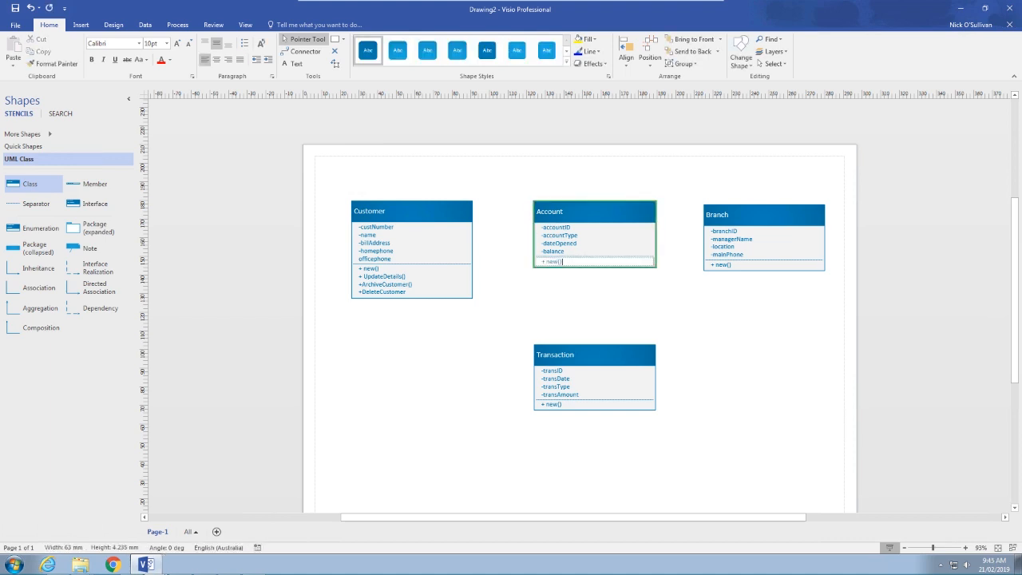
key(Return)
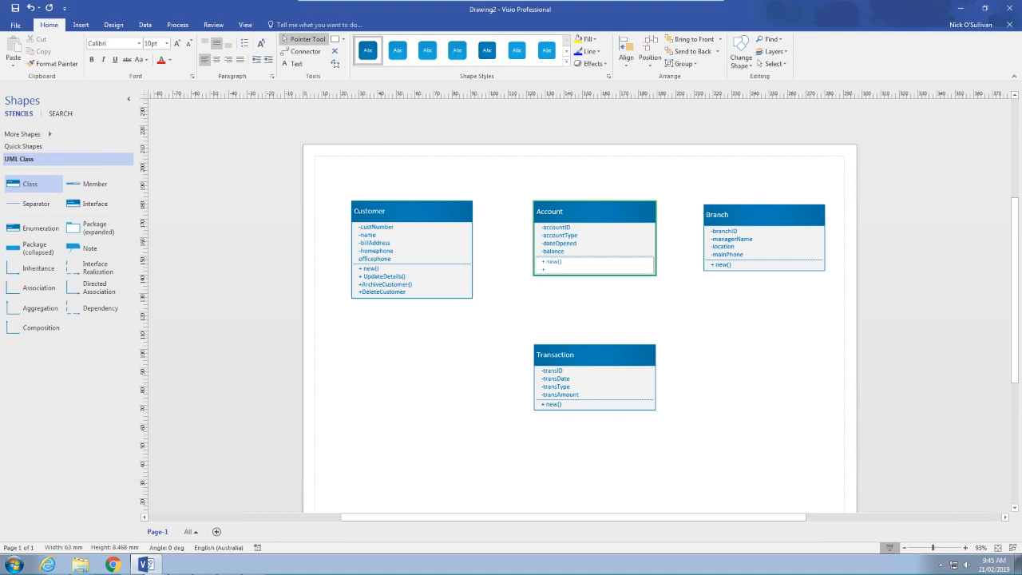
text(+ UpdateAccountInfo())
key(Return)
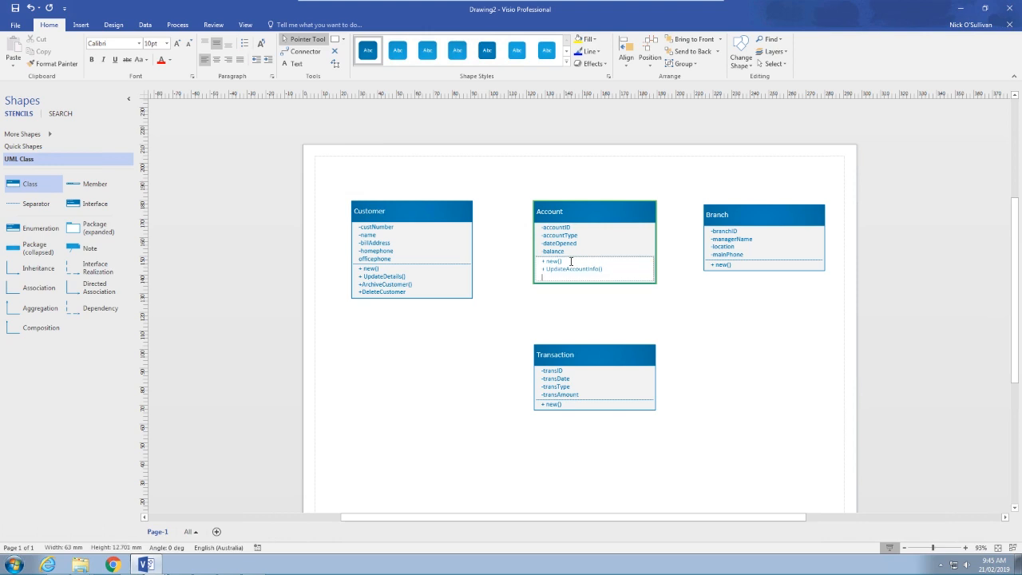
Add the operation + GetBalance() as the last line of the Account class
text(+GetBalance())
key(ctrl+shift+Left)
key(ctrl+shift+Left)
key(BackSpace)
text(GetBalance())
Replace the Branch class's new() operation with + ViewAccounts() and + ViewTransactions() on separate lines
click(730, 265)
click(732, 266)
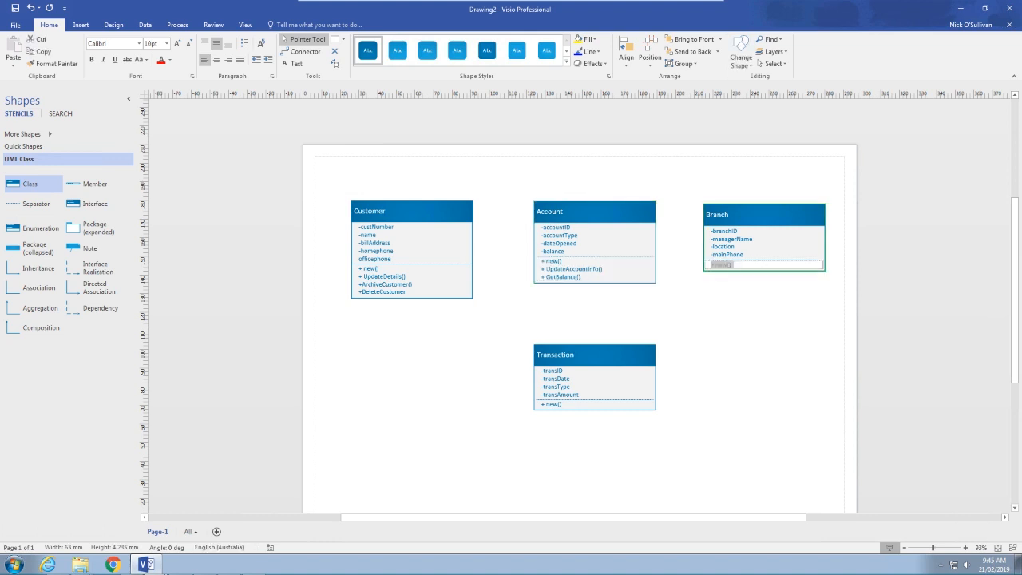
click(731, 266)
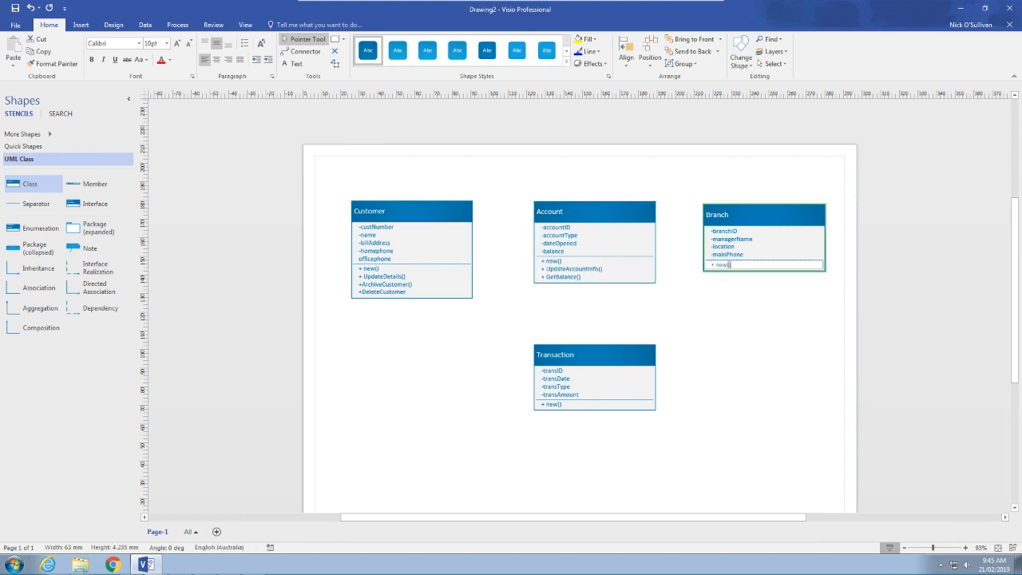
double_click(729, 266)
text(ViewAccounts)
key(Return)
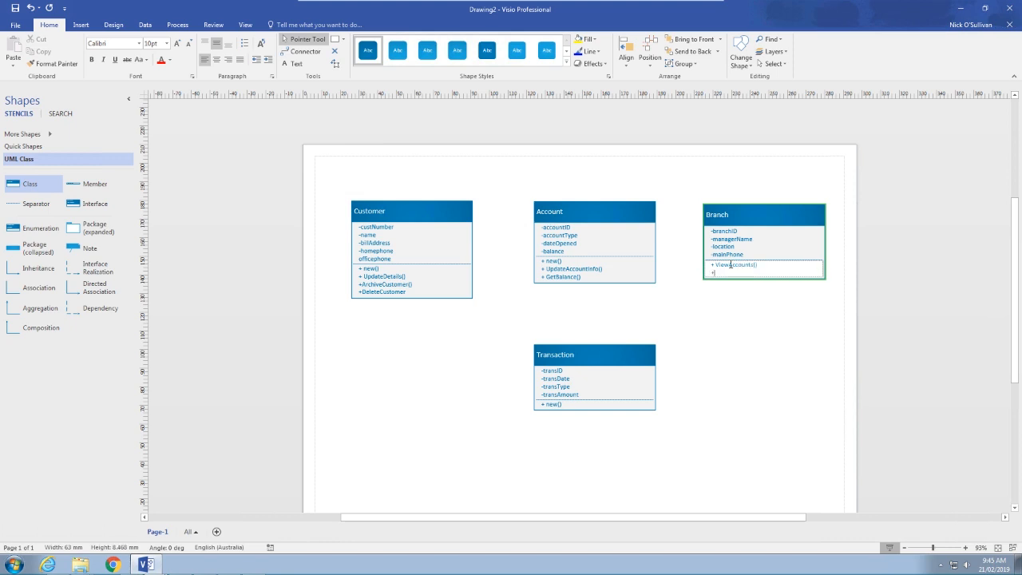
text(+ ViewTransactions())
key(Return)
Add + LookupCustomer() and + CreateCustomer() on separate lines to the Branch class's operations
text(+)
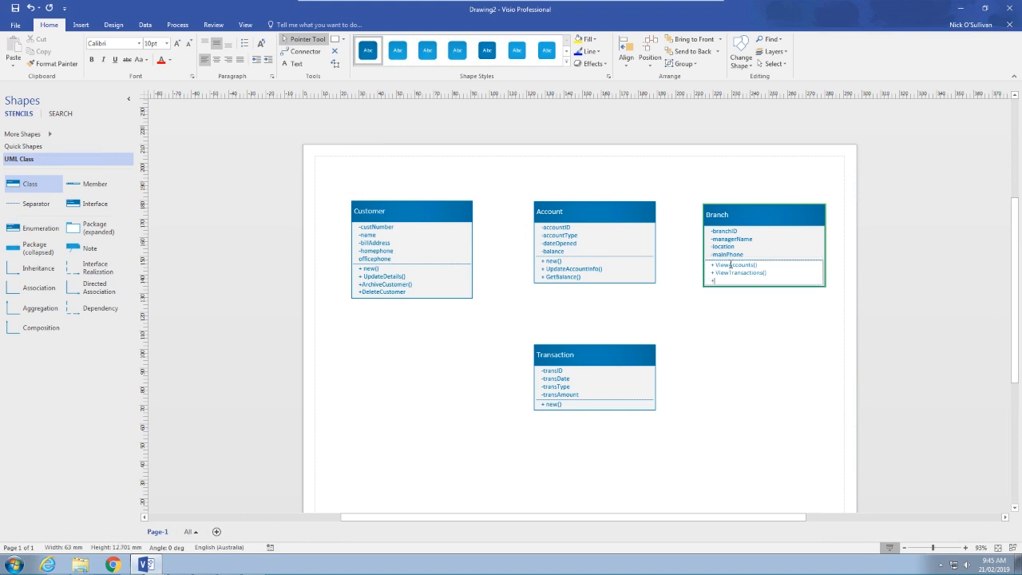
text( LookupCustomer)
key(BackSpace)
key(BackSpace)
key(BackSpace)
text(meomer())
key(Return)
text(+)
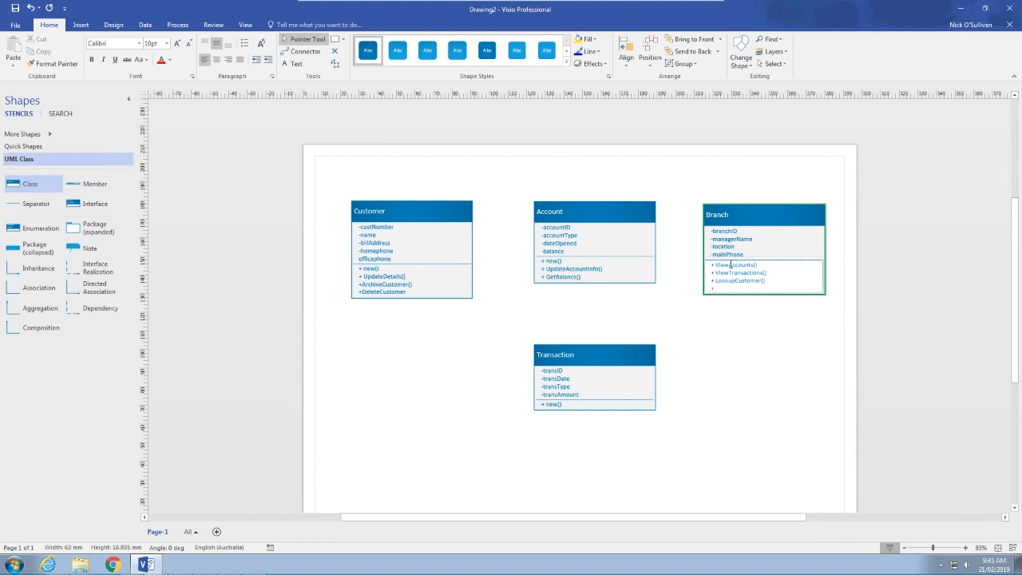
text(CreateCustomer())
key(Return)
Add + ManualTransaction() and + new() as the last two operations of the Branch class
text(+)
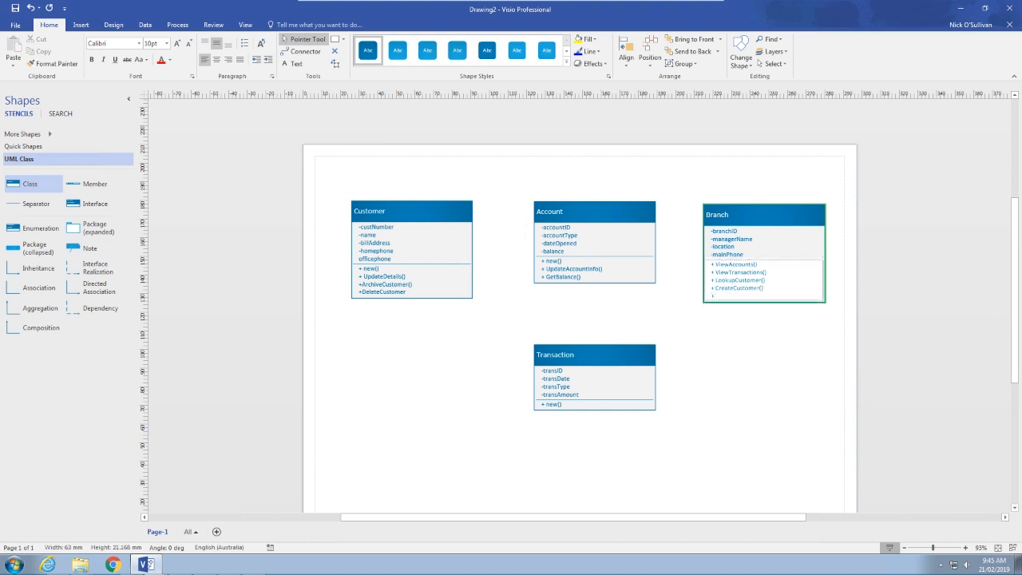
text(ManualTransaction())
key(Return)
text(+ )
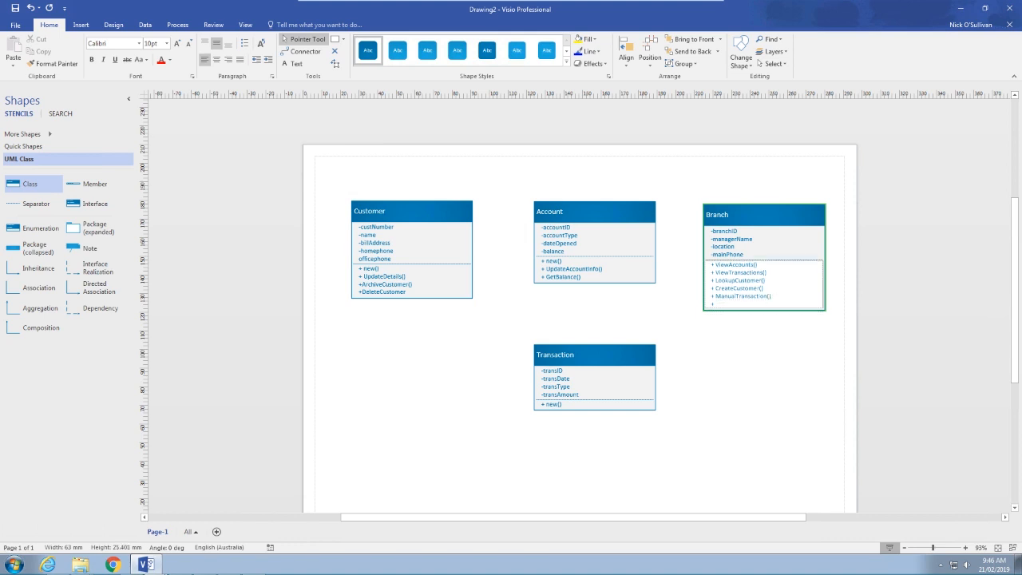
text(new())
key(Escape)
click(837, 335)
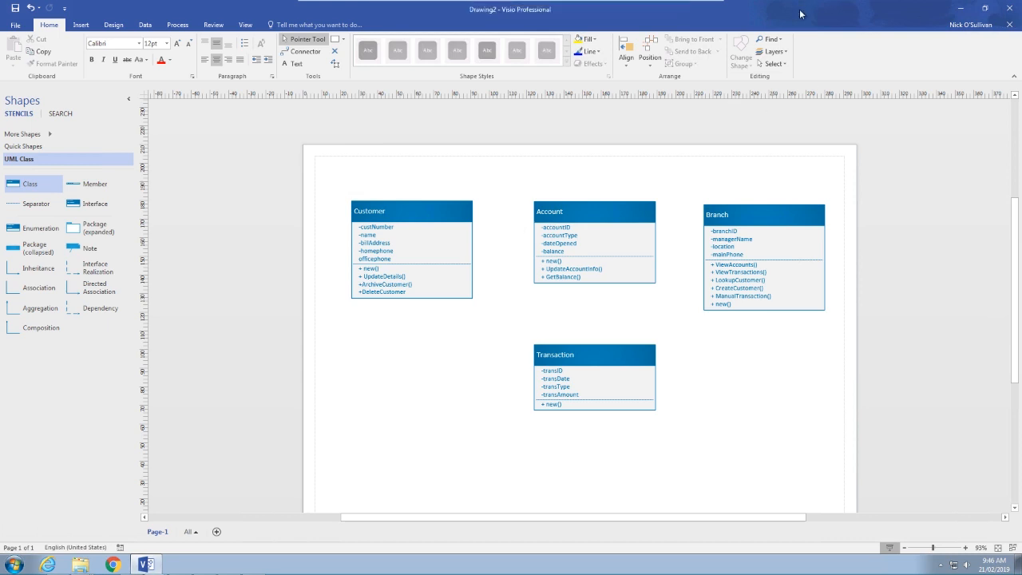
Switch to the browser and examine the Wikipedia class diagram page and the COIT20248_2183 exam solution
mouse_move(586, 5)
click(679, 6)
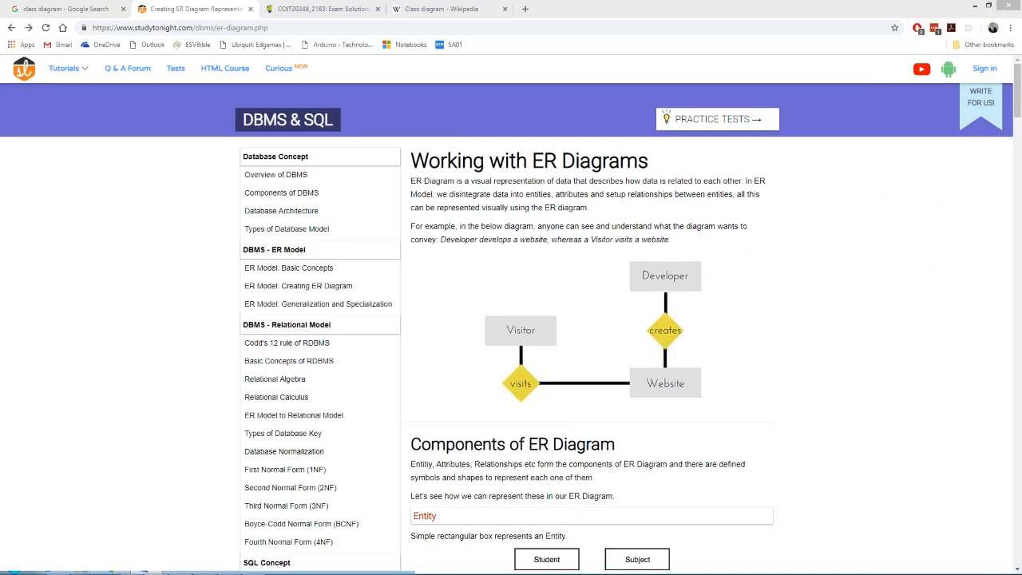
click(442, 8)
click(320, 8)
scroll(333, 233, up, 3)
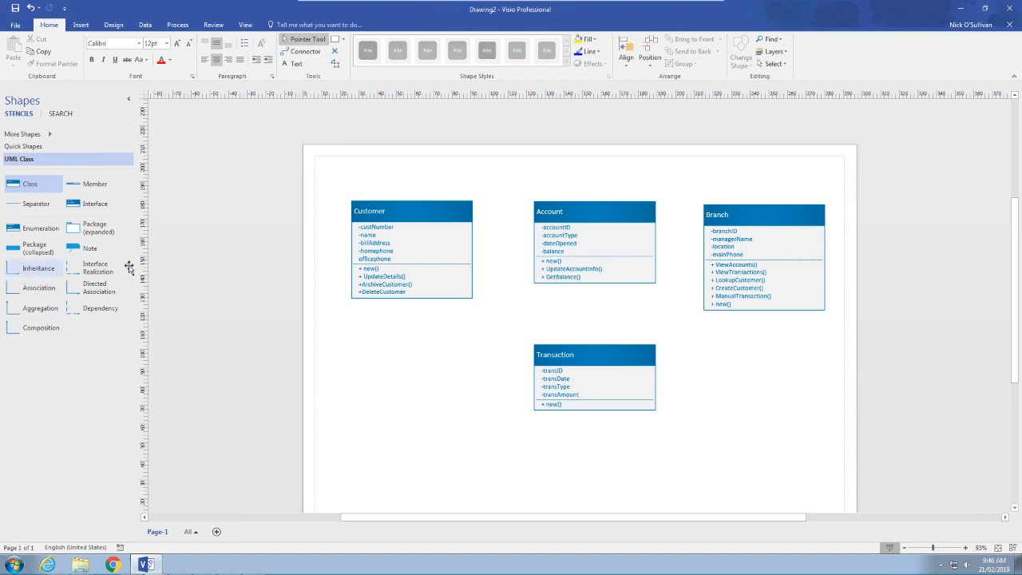
click(292, 52)
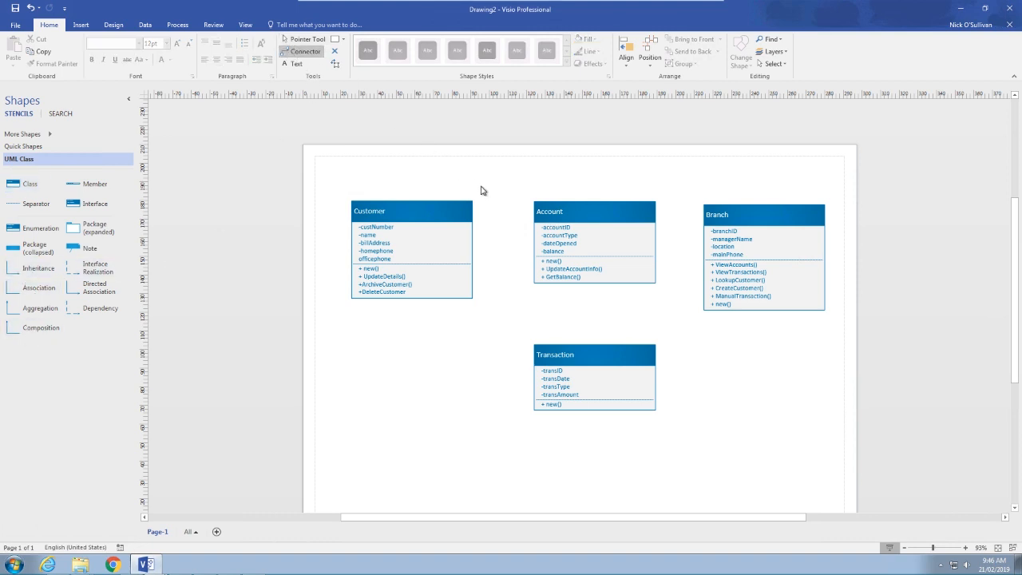
click(469, 246)
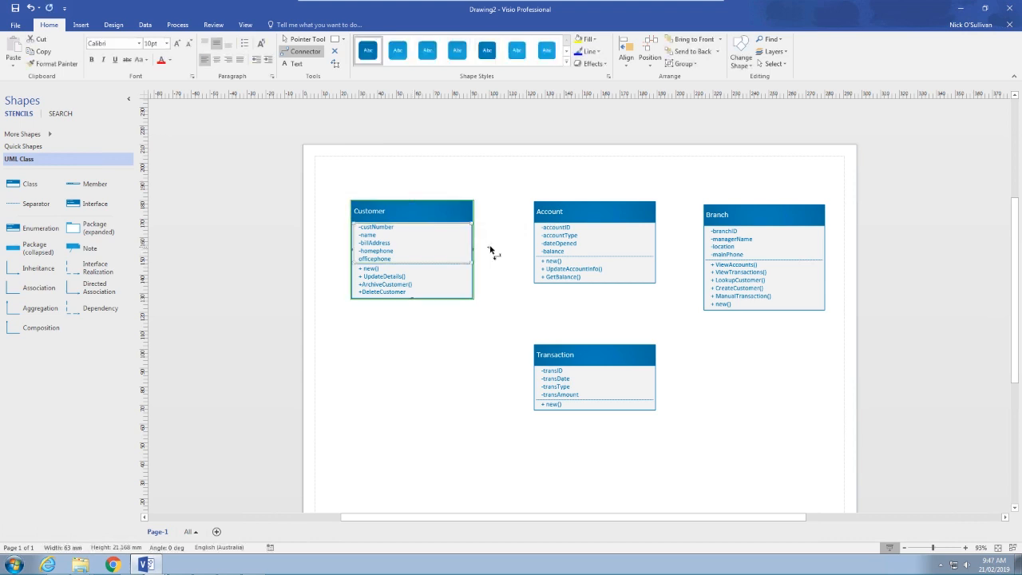
click(537, 244)
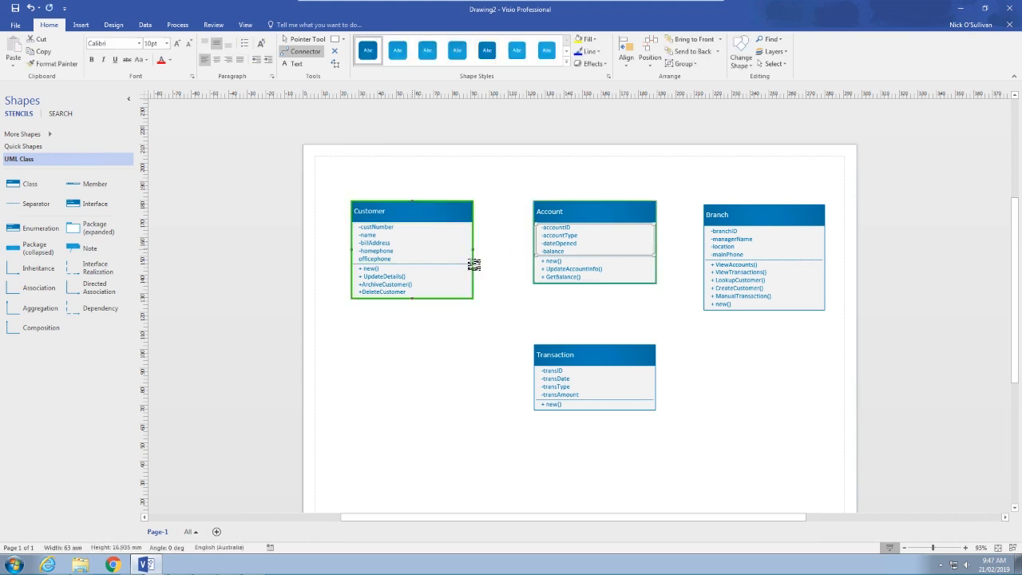
click(302, 40)
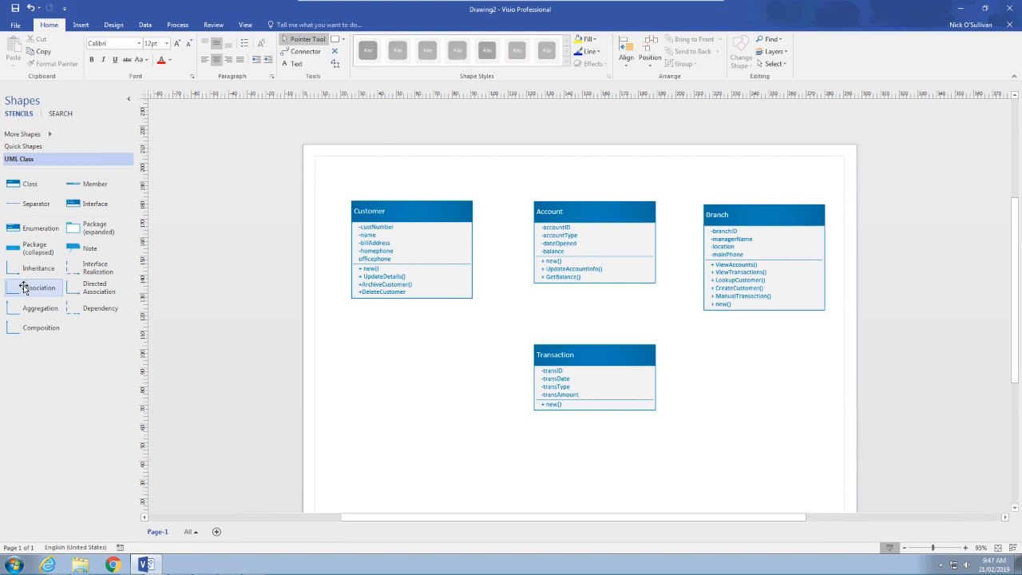
Link the Customer and Account classes with an Association and make it a straight connector
drag(8, 289, 474, 268)
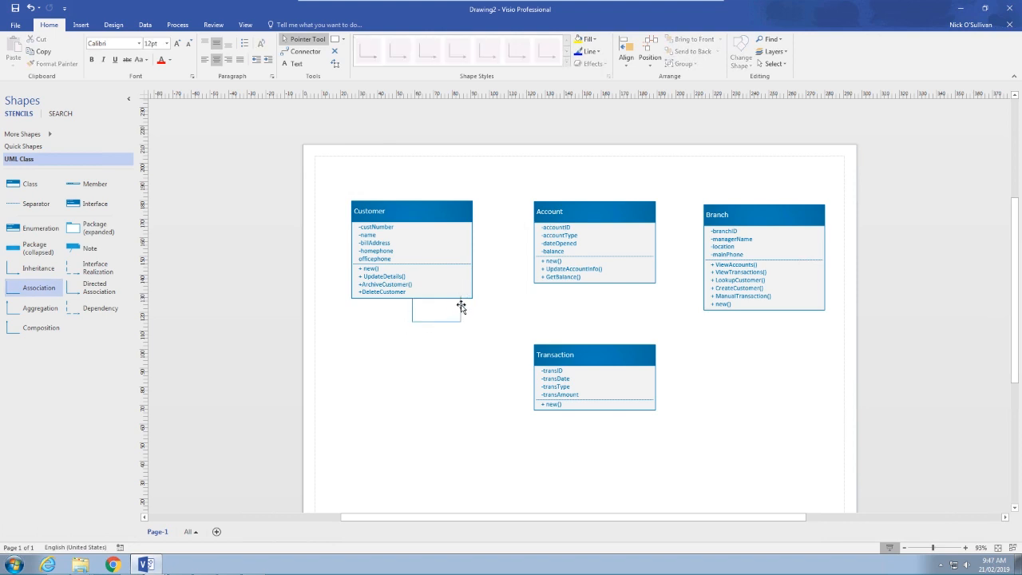
drag(463, 297, 536, 258)
right_click(533, 243)
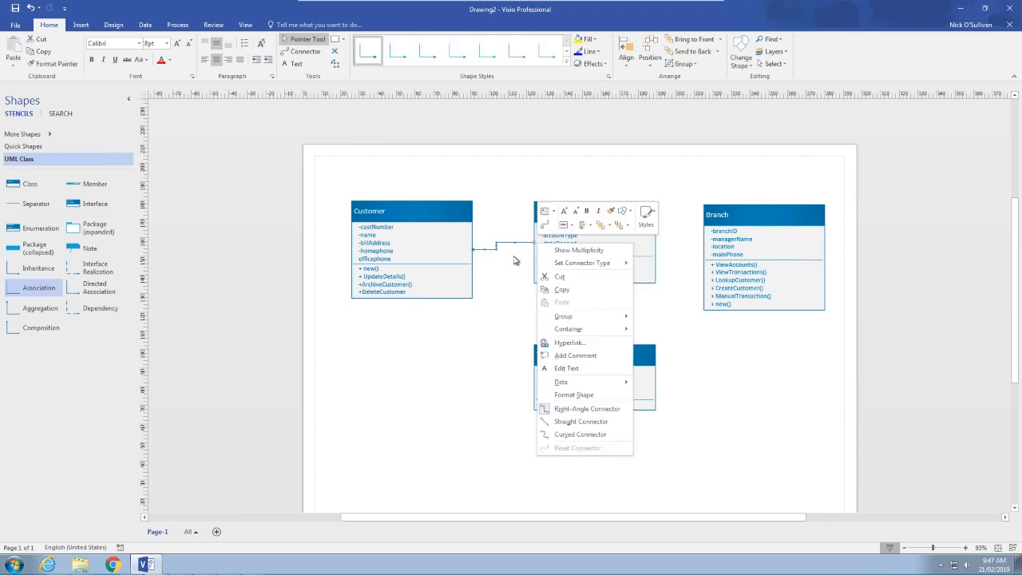
click(580, 422)
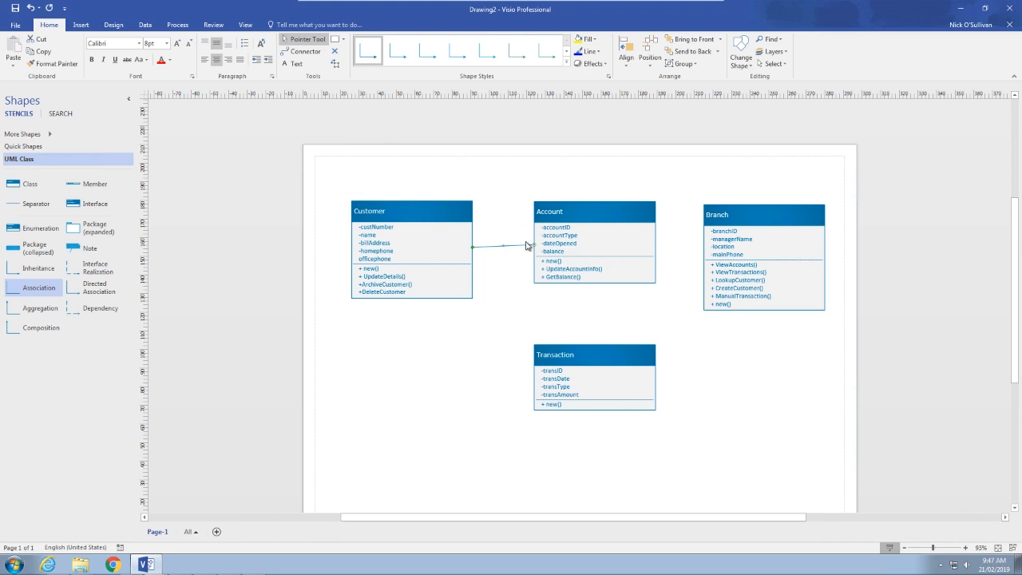
click(515, 246)
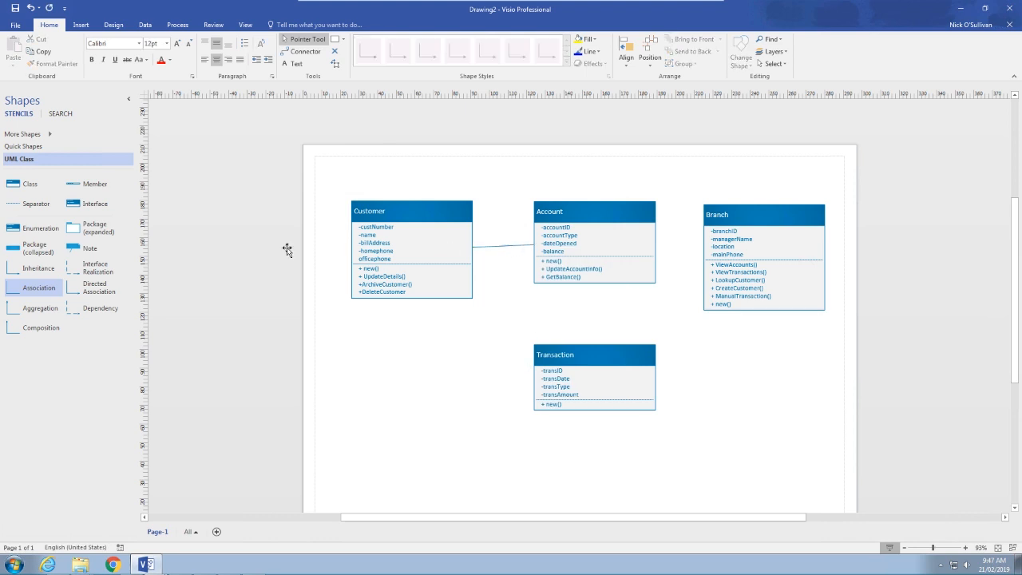
Add Associations linking the Account class to Branch and the Account class to Transaction
drag(20, 289, 675, 263)
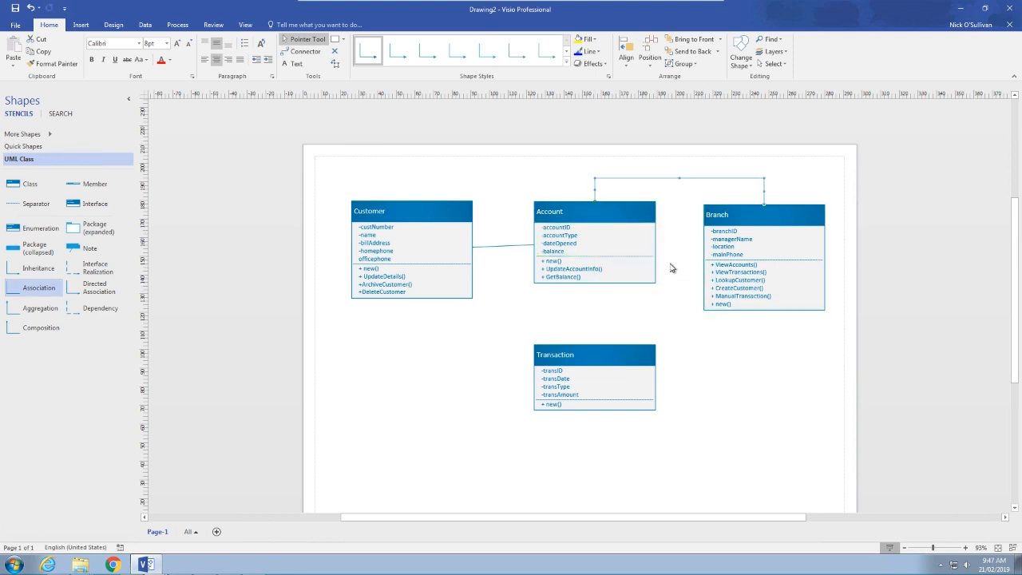
click(532, 330)
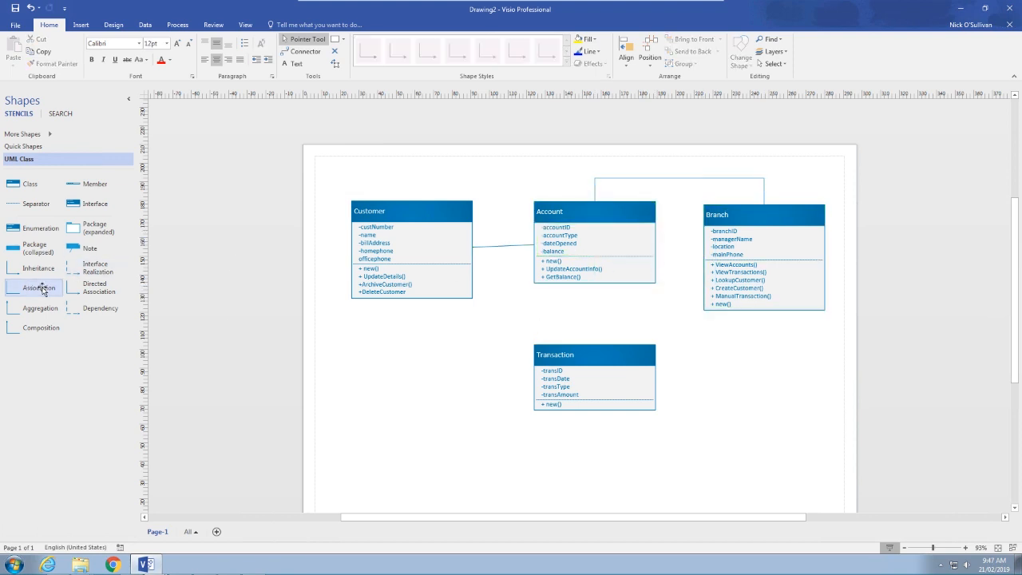
drag(42, 290, 694, 379)
drag(631, 311, 610, 364)
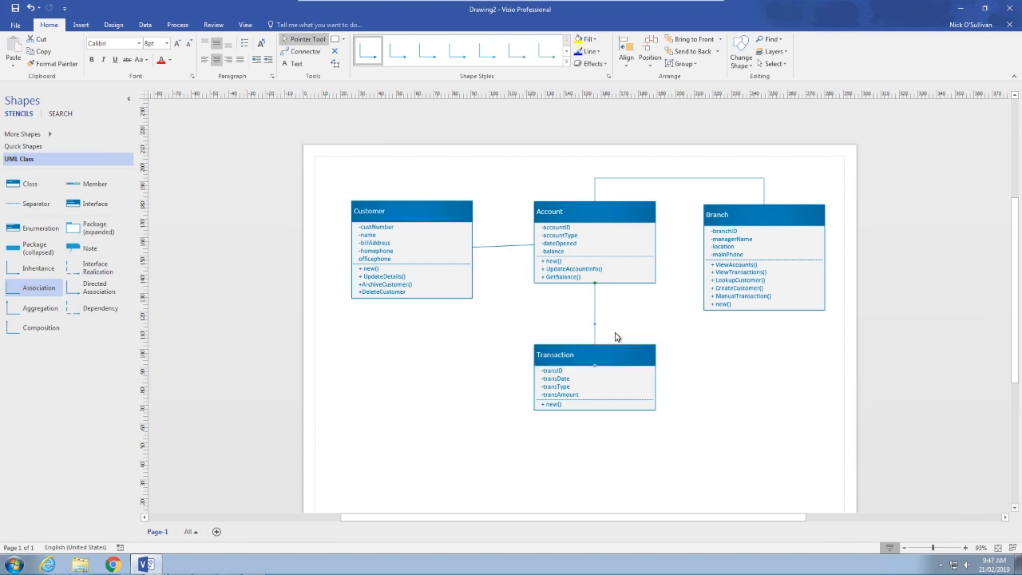
click(615, 336)
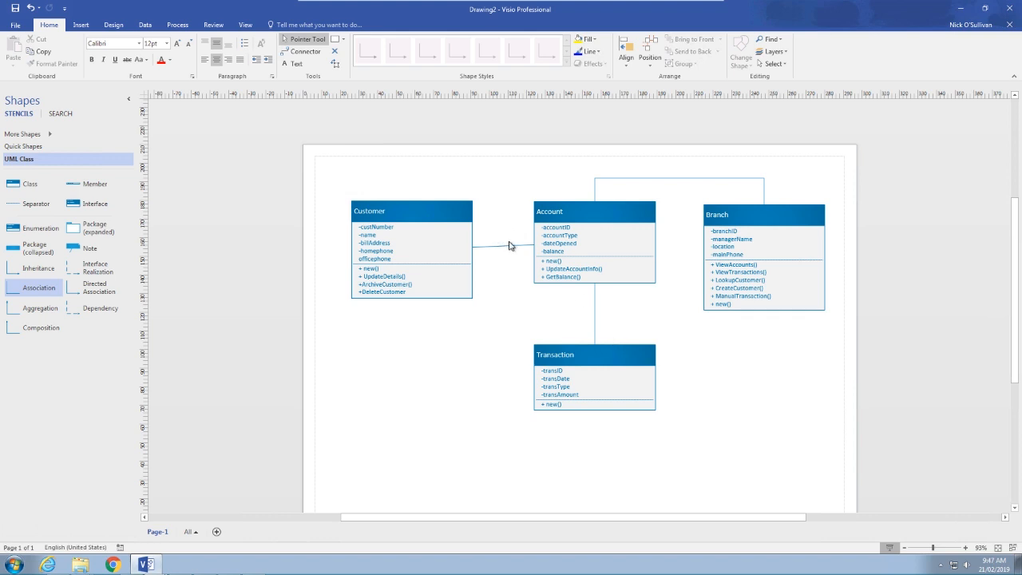
Nudge the Customer class left to widen the gap between it and the Account class
click(448, 213)
key(Left)
key(Left)
key(Left)
key(Left)
key(Left)
key(Left)
key(Left)
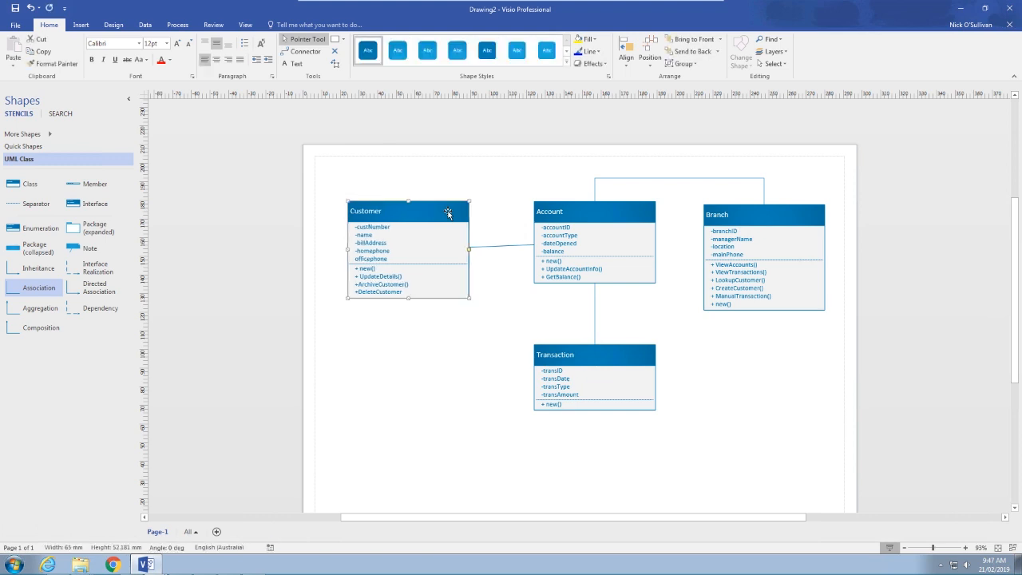
click(488, 267)
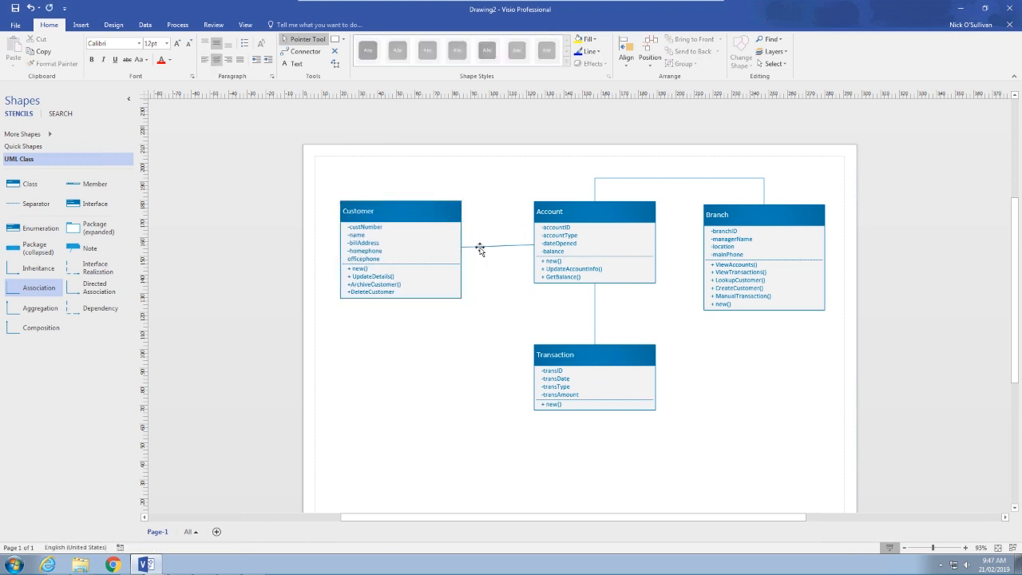
Show multiplicity on the Association between Customer and Account
click(479, 248)
right_click(481, 251)
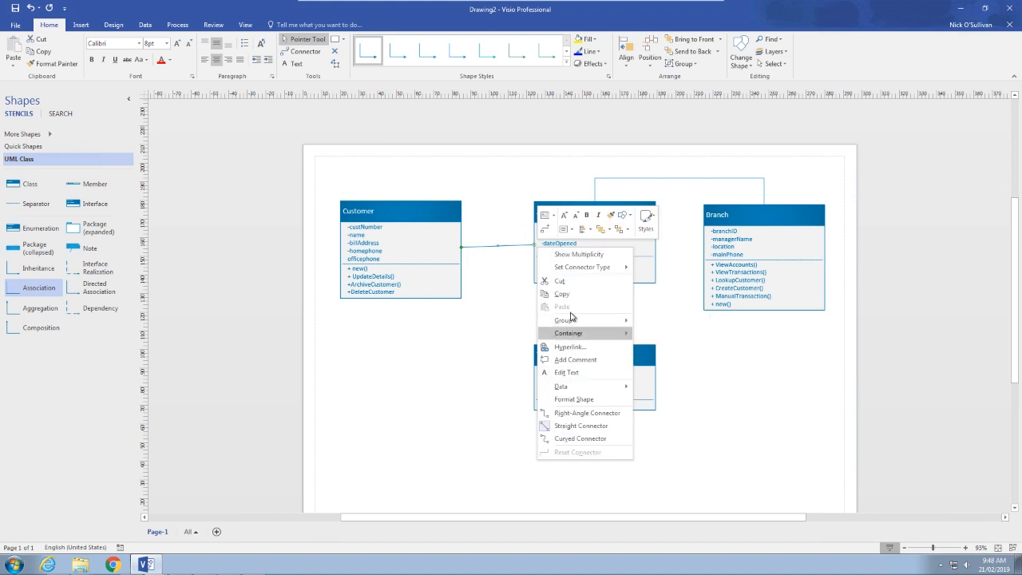
click(581, 255)
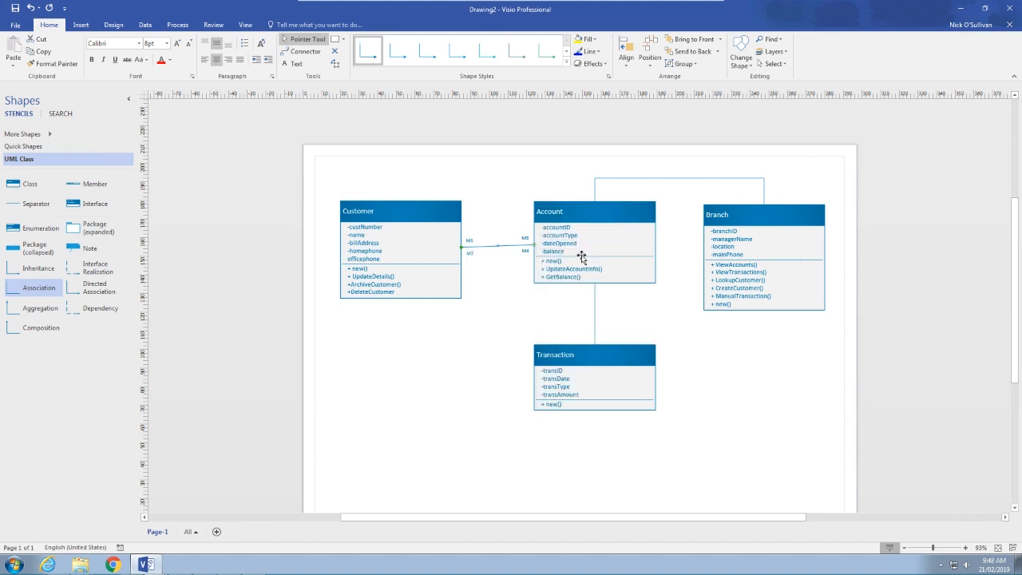
Delete the M2 and M4 multiplicity labels below the Customer–Account association line
click(471, 243)
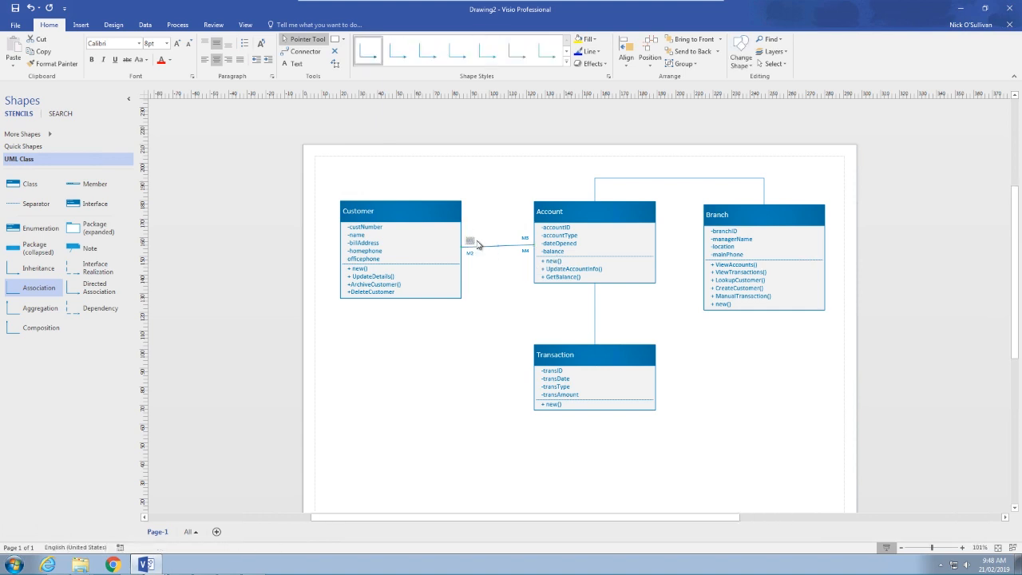
scroll(478, 244, up, 1)
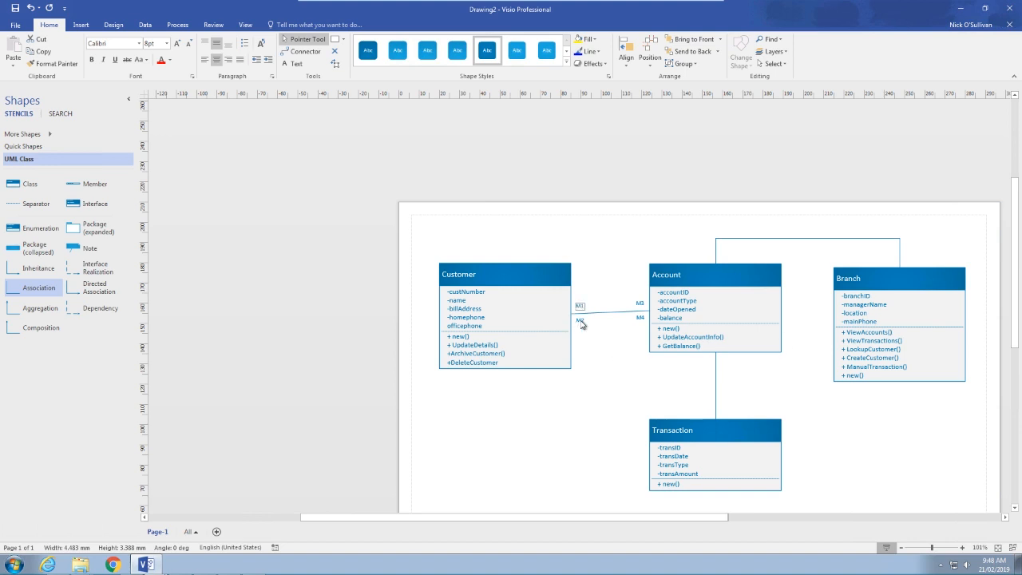
click(582, 322)
scroll(579, 322, down, 1)
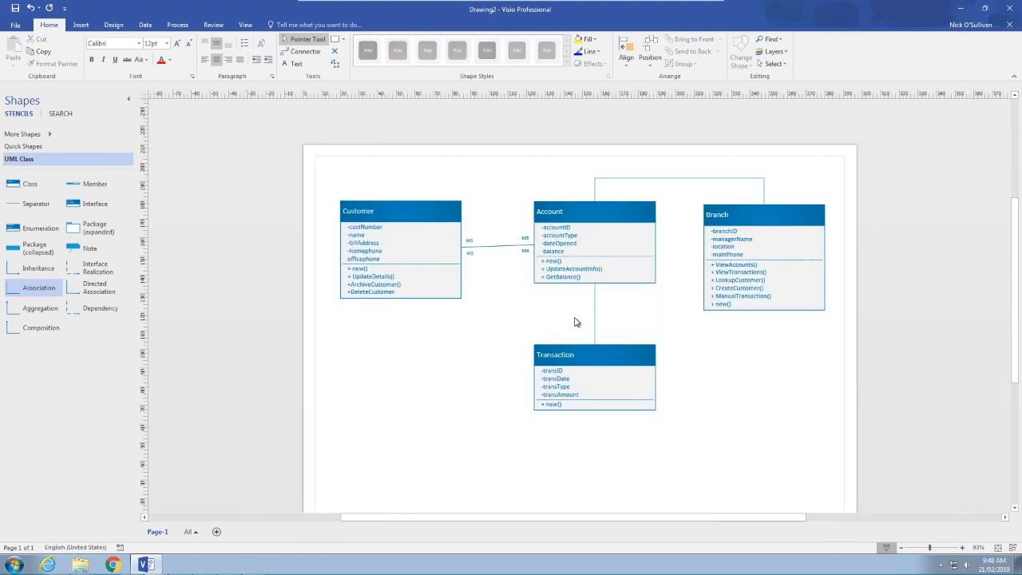
click(471, 253)
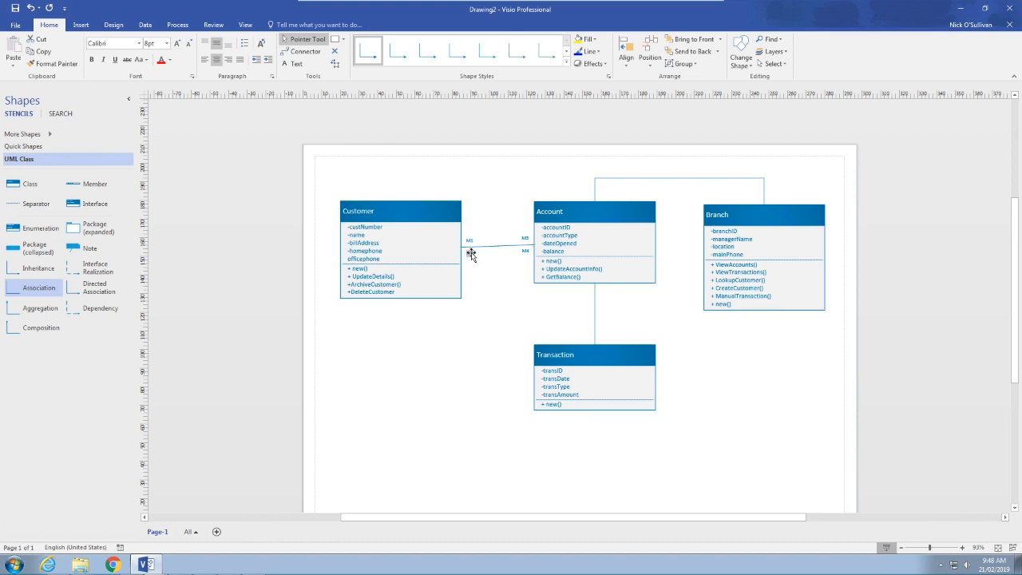
double_click(471, 253)
click(472, 254)
click(561, 279)
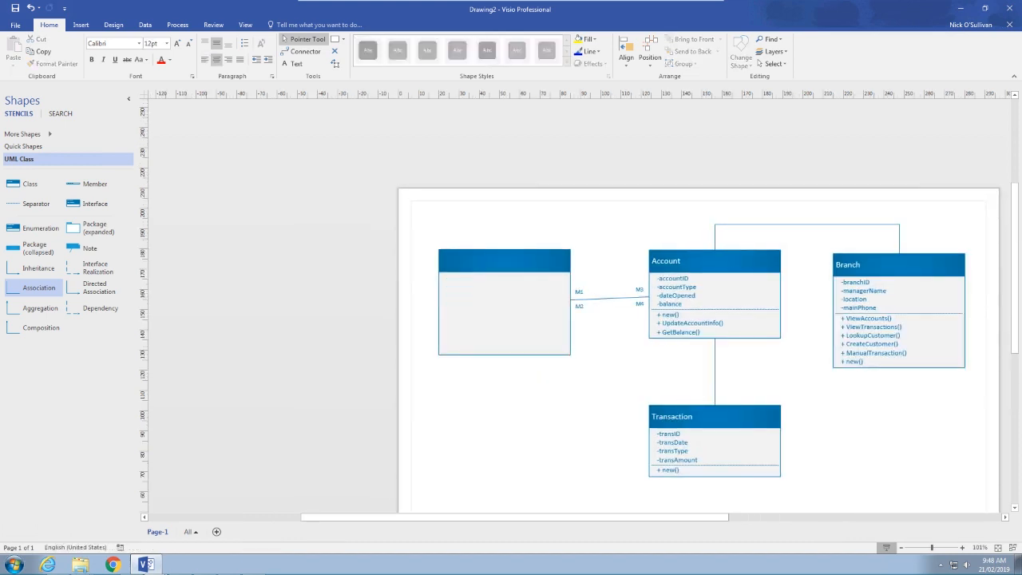
click(581, 307)
drag(582, 311, 639, 305)
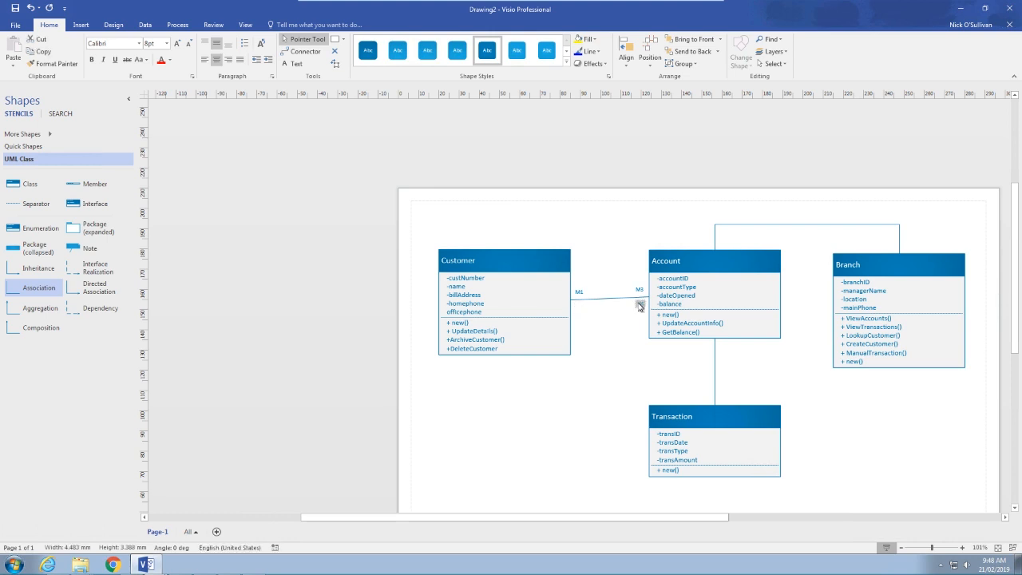
key(Delete)
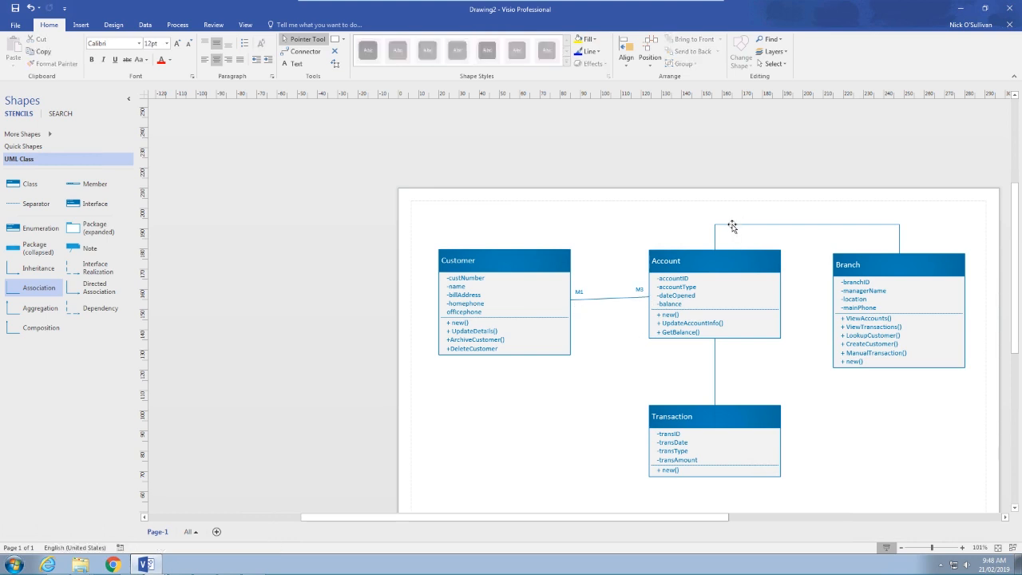
Show multiplicity on the Account–Branch and Account–Transaction associations
right_click(732, 226)
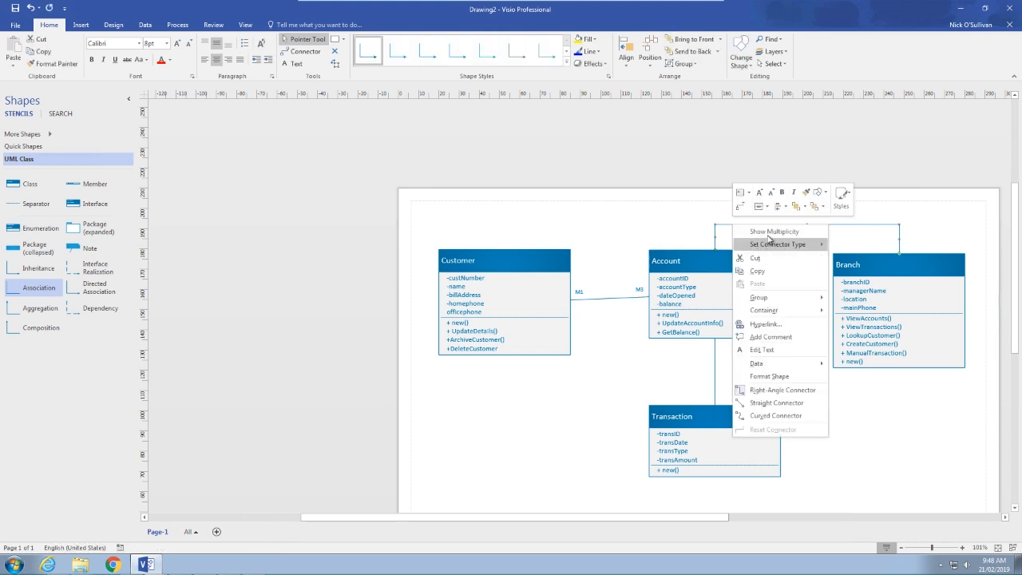
click(771, 231)
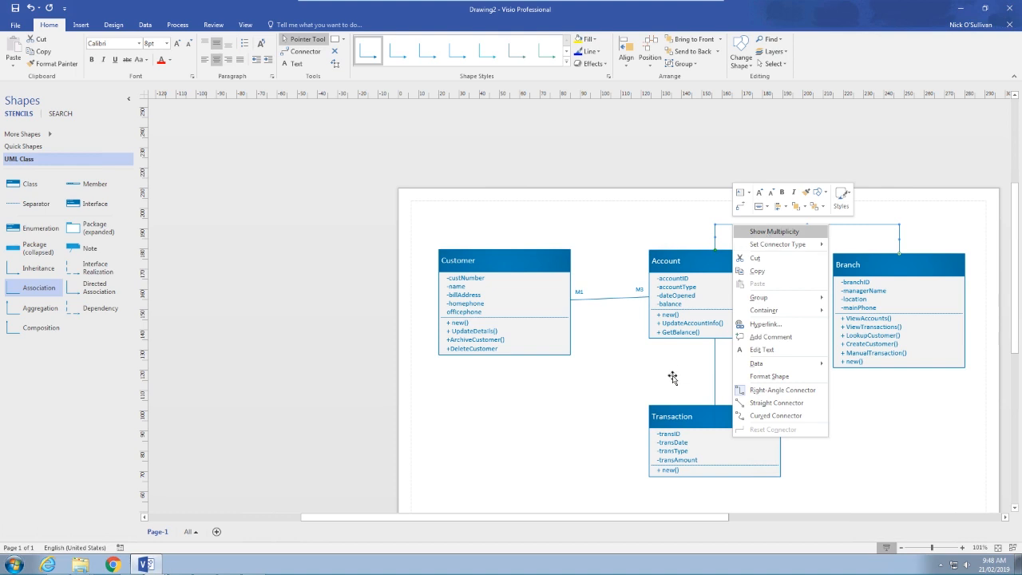
click(716, 358)
right_click(716, 358)
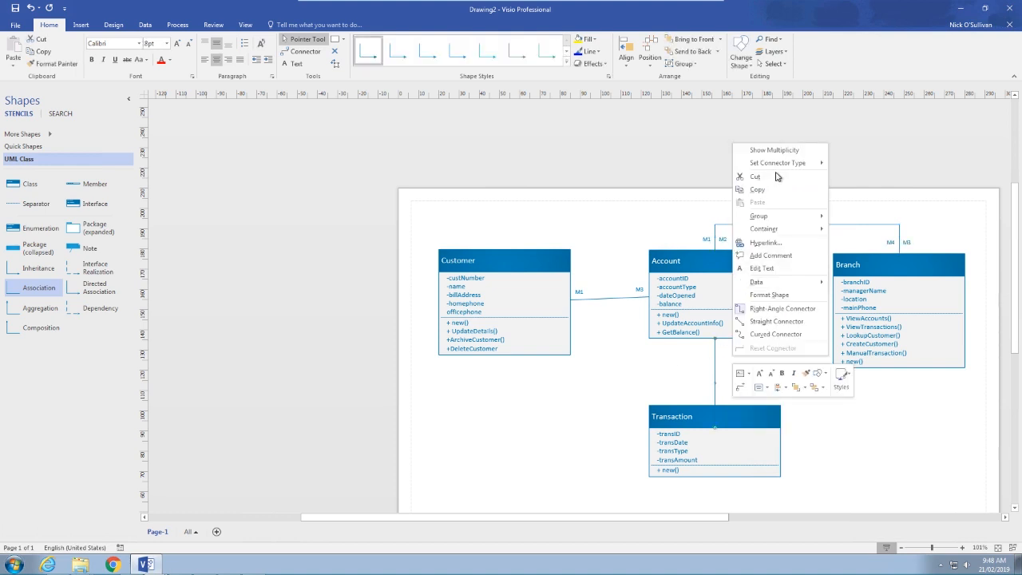
click(781, 153)
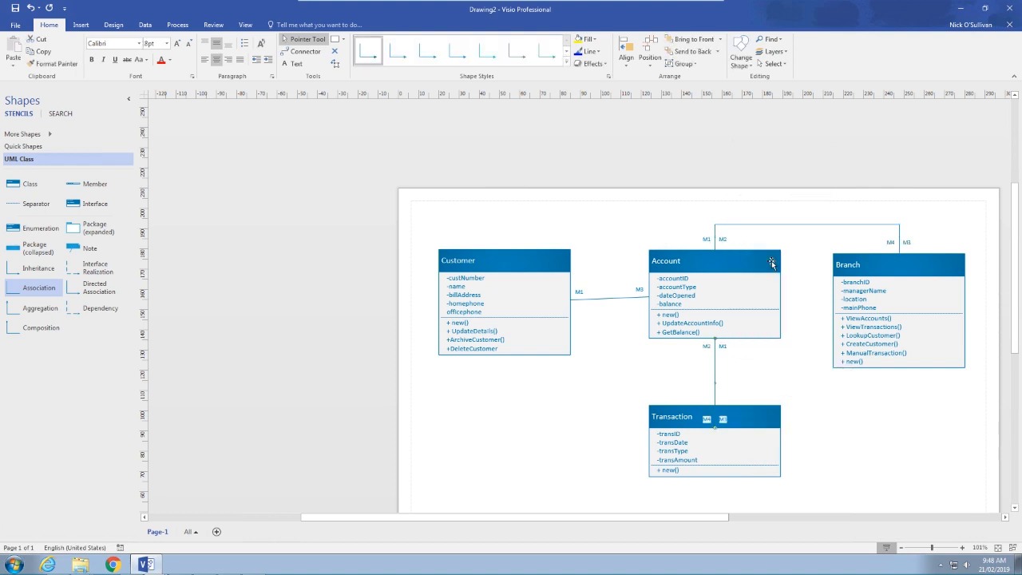
Clear the M2 label at the Account end of the Account–Branch association and change the M3 label at the Branch end to M
click(718, 236)
click(722, 239)
click(722, 240)
key(BackSpace)
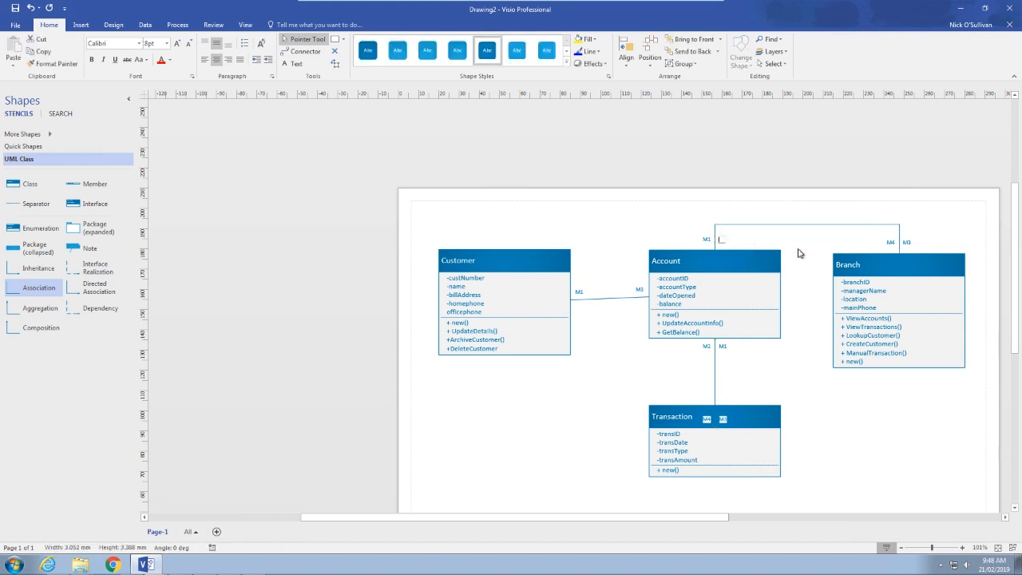
click(907, 244)
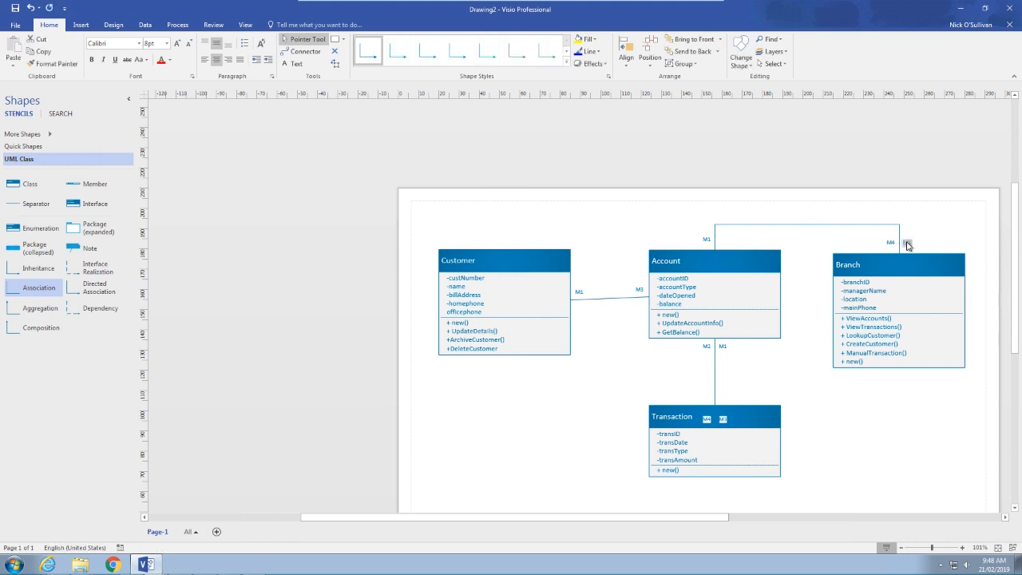
click(756, 365)
Move the Transaction end of the Account–Transaction association to the Transaction class's top edge
click(723, 420)
drag(715, 411, 716, 427)
drag(716, 402, 716, 403)
click(743, 389)
Delete the M3 and M1 multiplicity labels right of the Account–Transaction association line
click(720, 397)
click(721, 397)
key(Delete)
click(721, 349)
key(Delete)
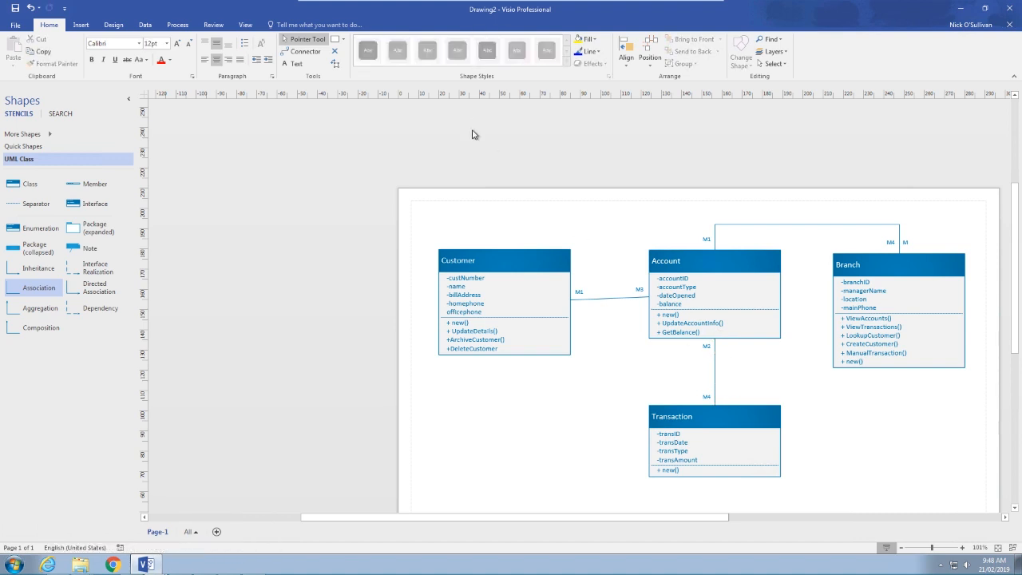
click(712, 348)
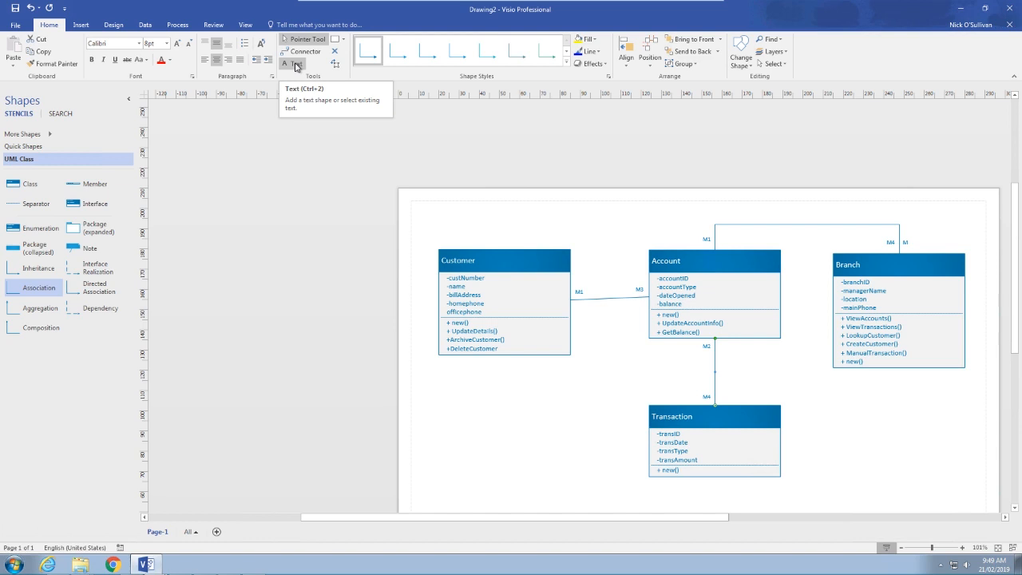
click(295, 65)
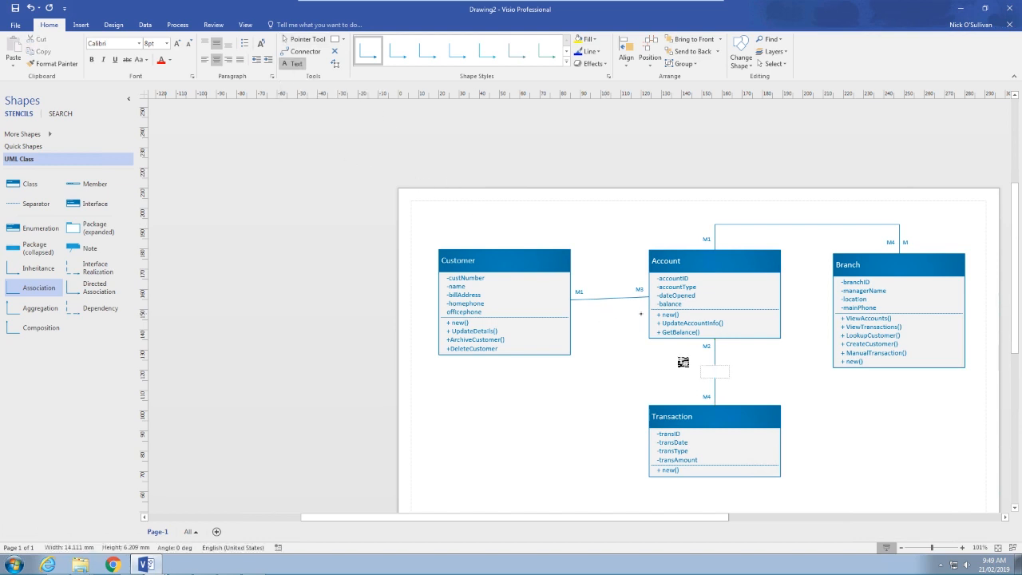
click(706, 397)
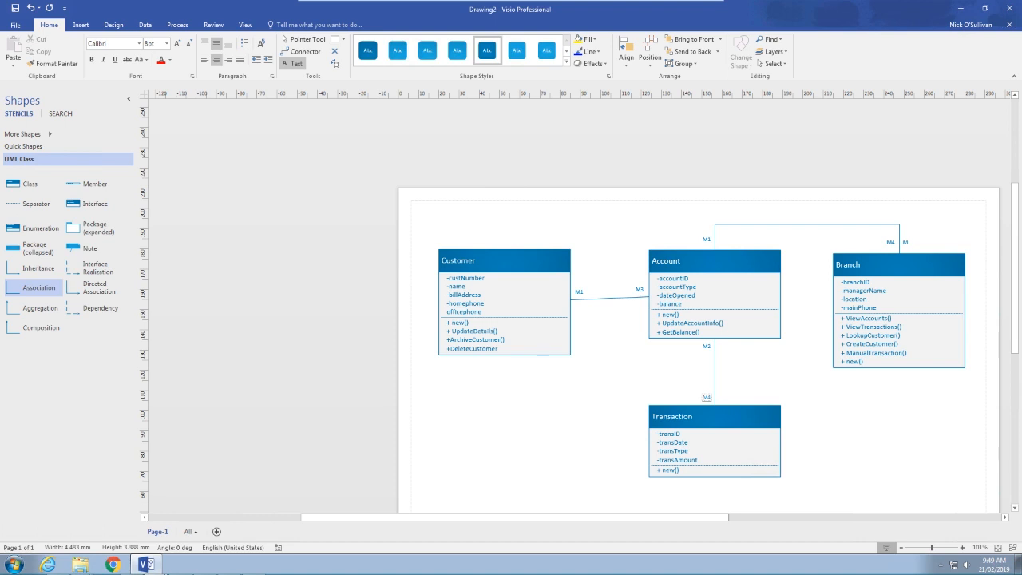
click(706, 396)
drag(708, 397, 698, 393)
key(ctrl+z)
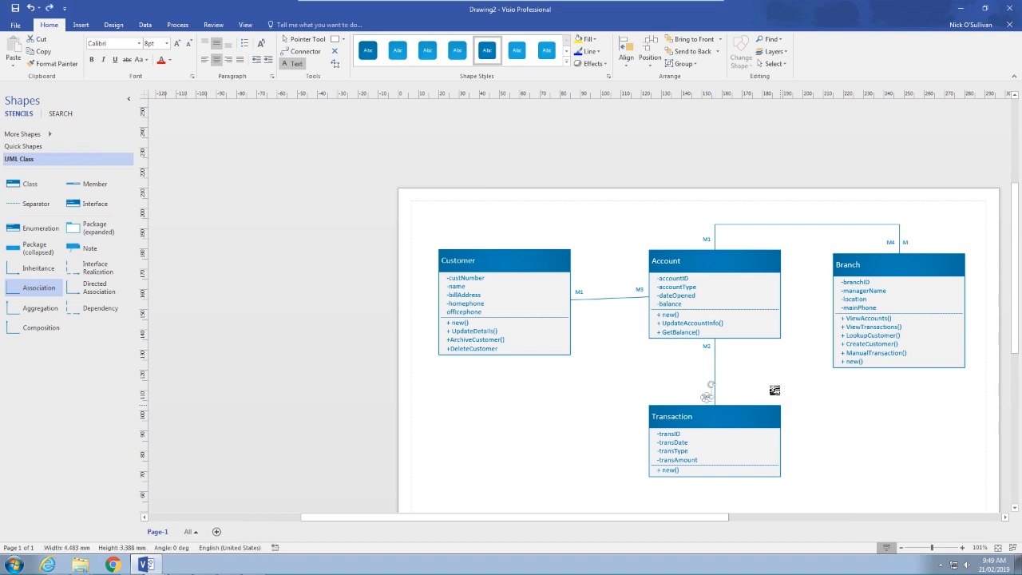
click(771, 386)
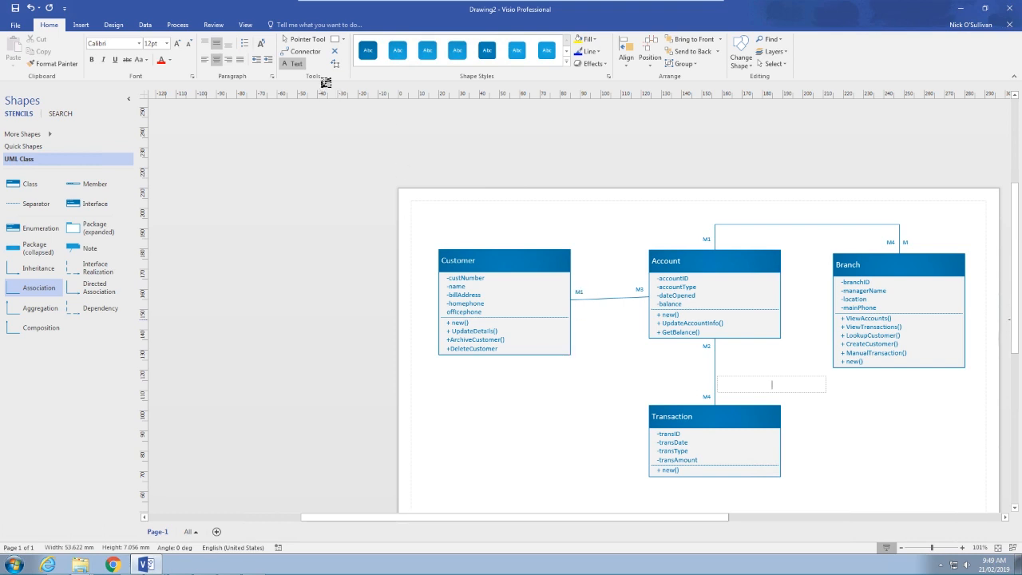
click(300, 38)
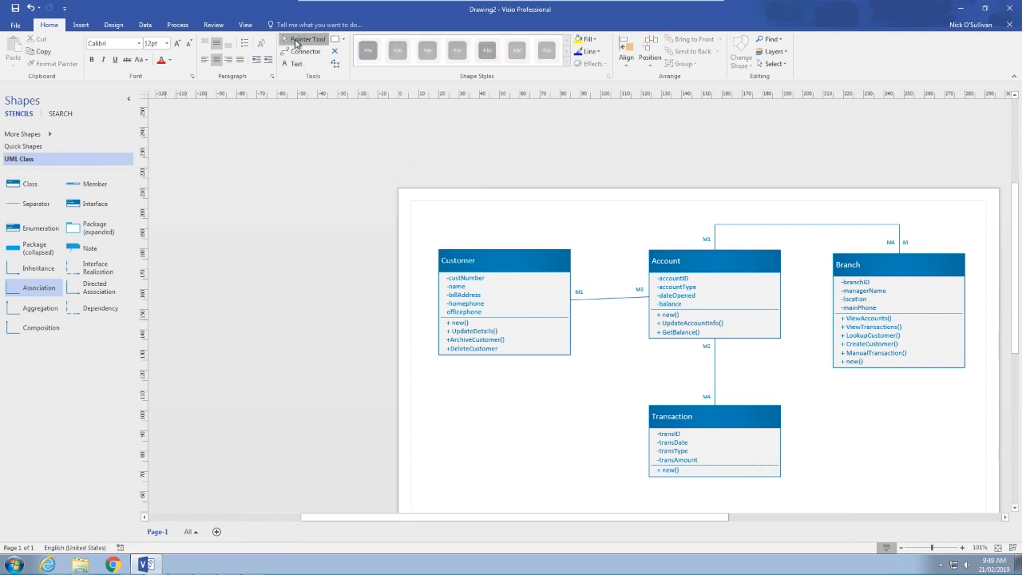
Set the Customer–Account association's multiplicities to 1 at the Customer end and 1..* at the Account end
click(580, 295)
click(579, 294)
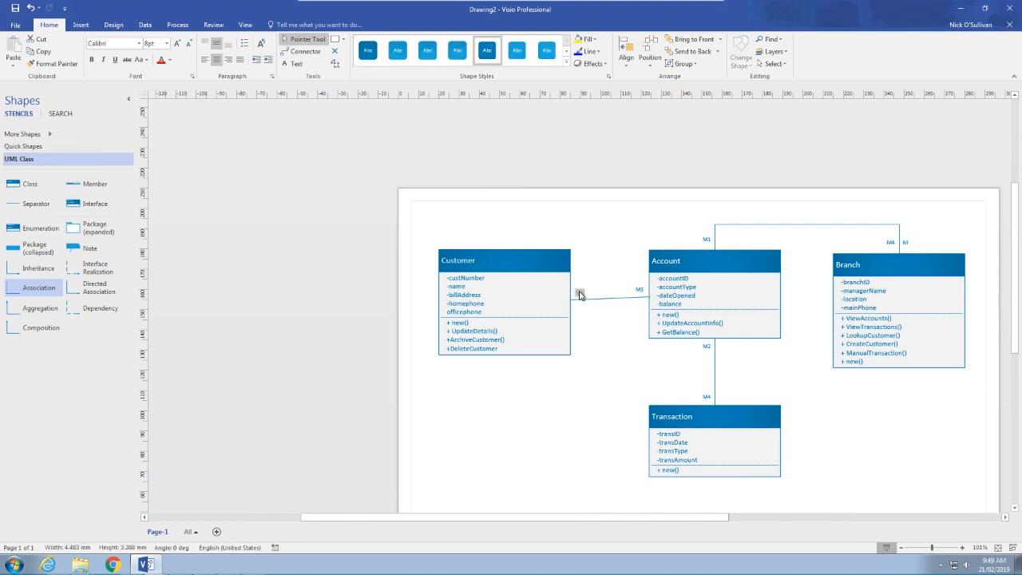
click(640, 291)
text(1..*)
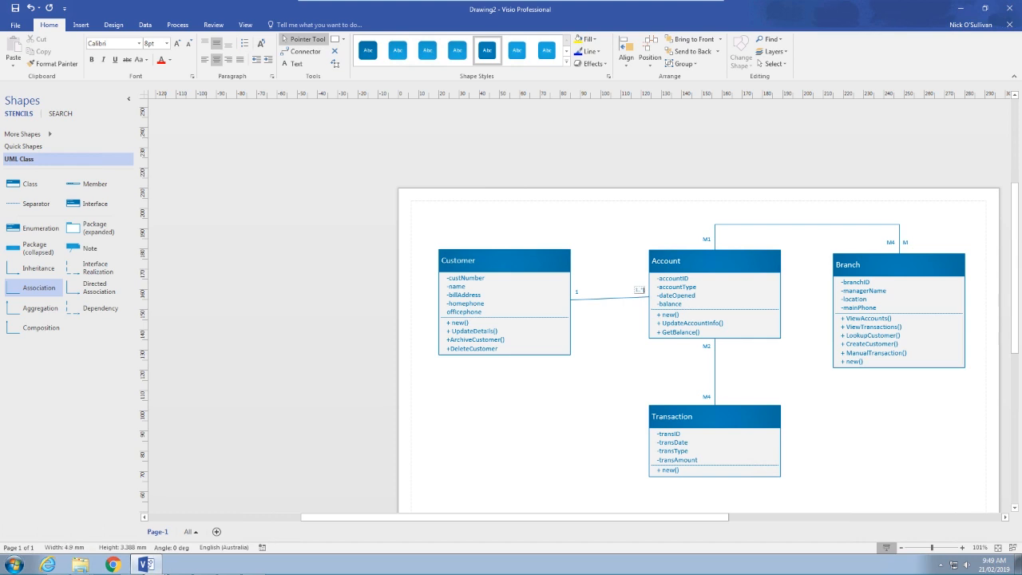
click(639, 372)
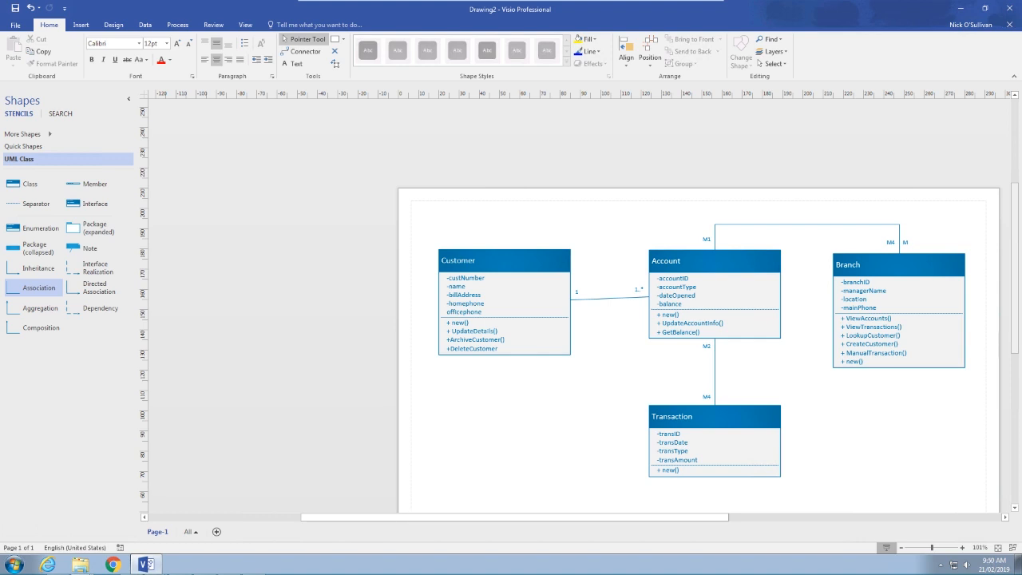
Set the Account–Branch association's multiplicities to * at the Account end and 1 at the Branch end
click(707, 238)
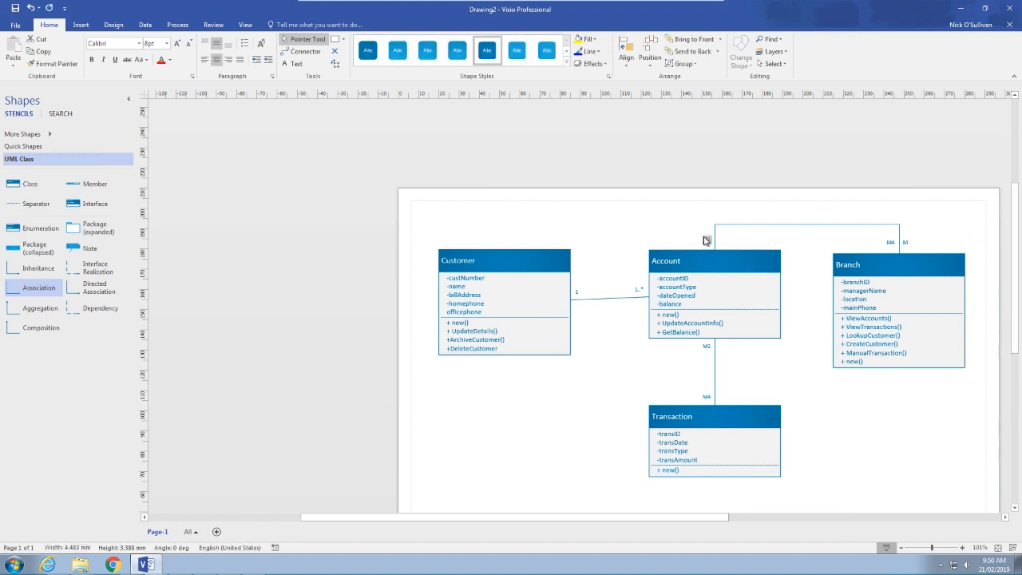
text(*)
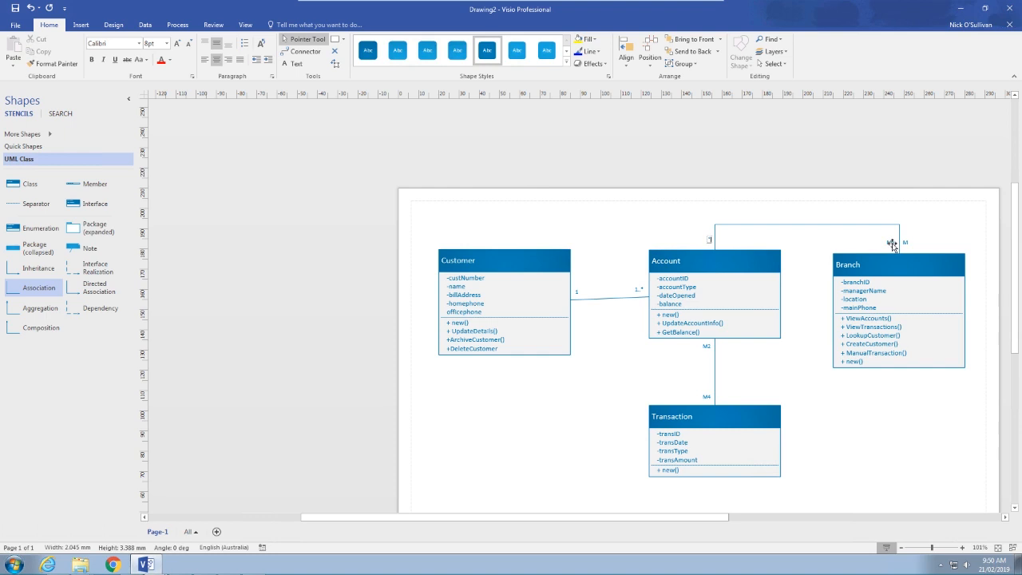
click(893, 244)
Clear the extra M label beside the Branch end of the Account–Branch association
click(902, 244)
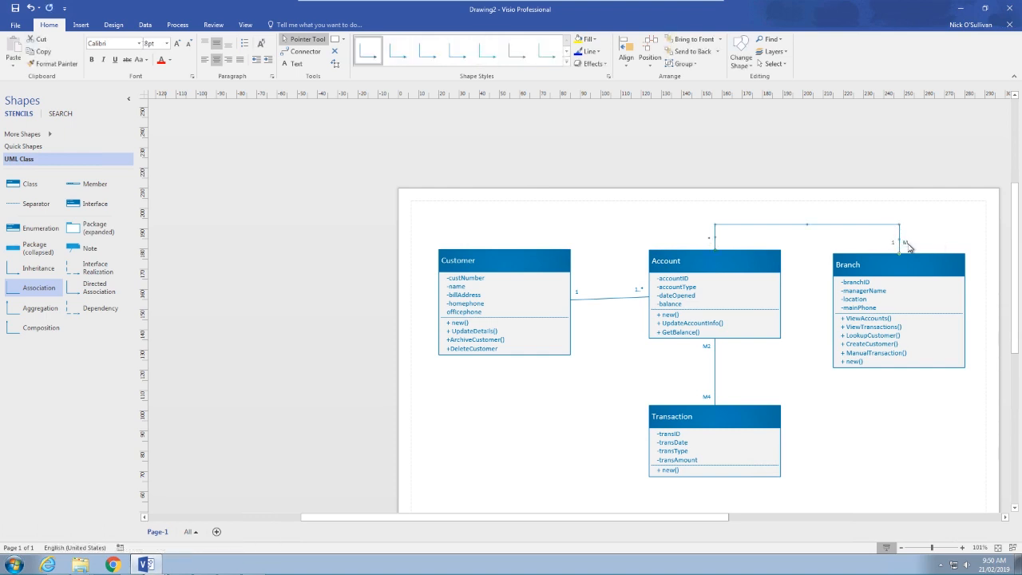
click(905, 242)
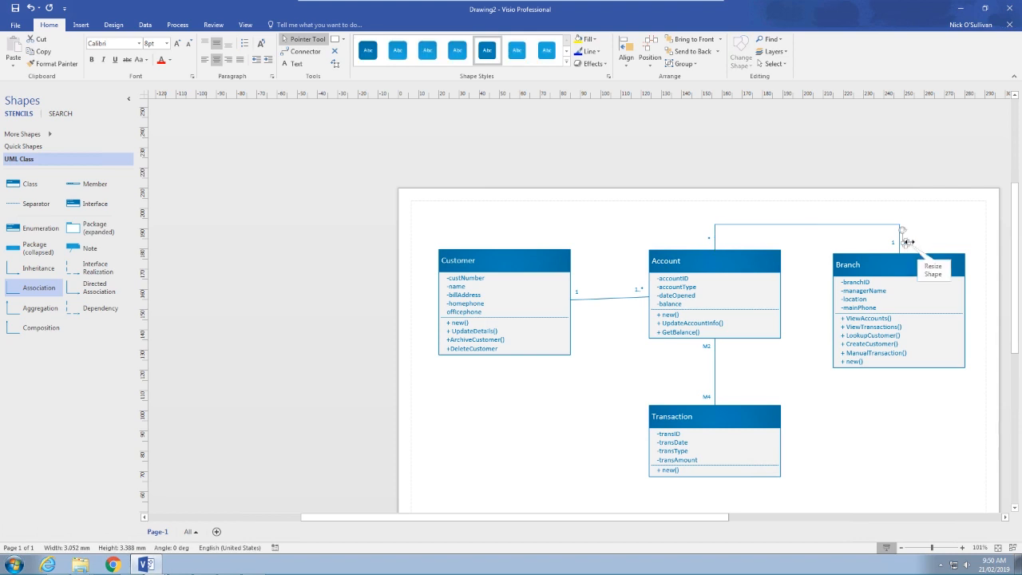
click(906, 242)
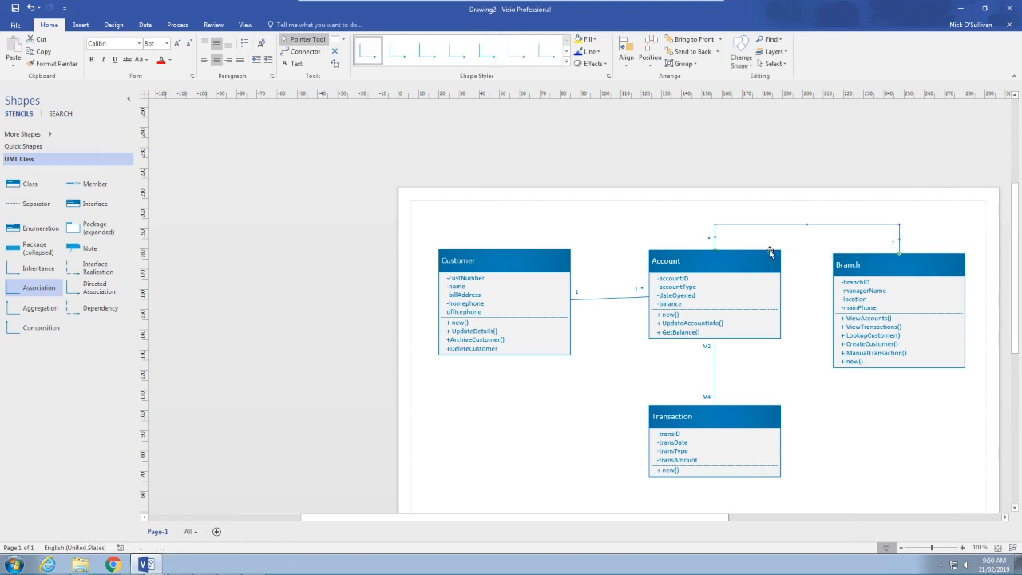
key(Escape)
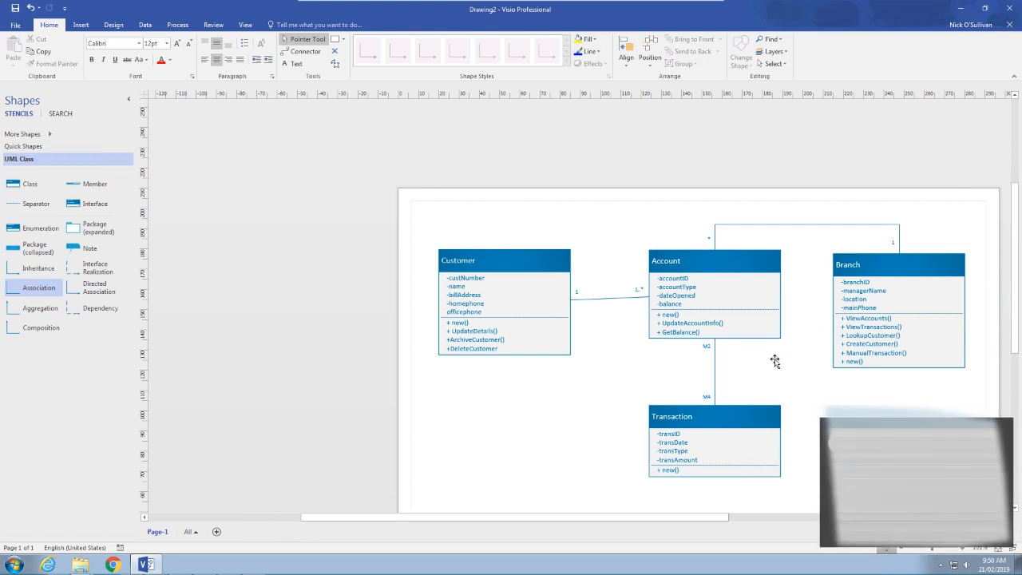
Set the multiplicity at the Transaction end of the Account–Transaction association to 0..*
click(704, 396)
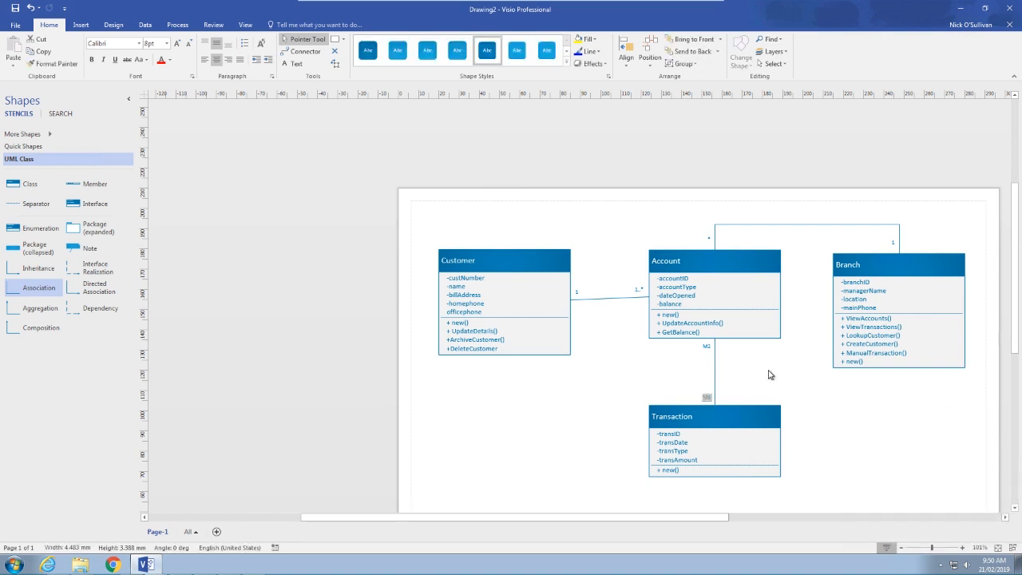
key(Delete)
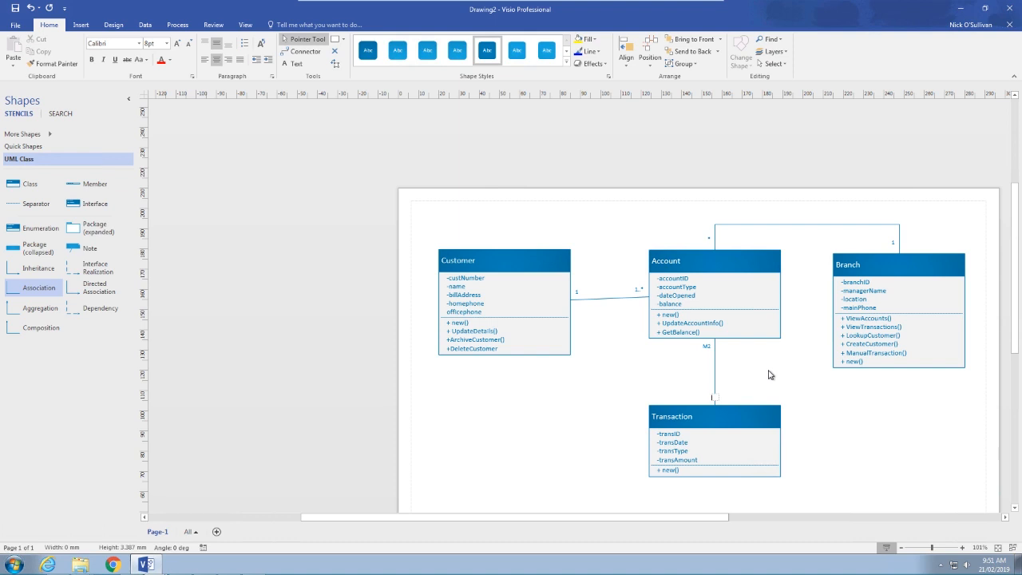
text(0..*)
click(750, 369)
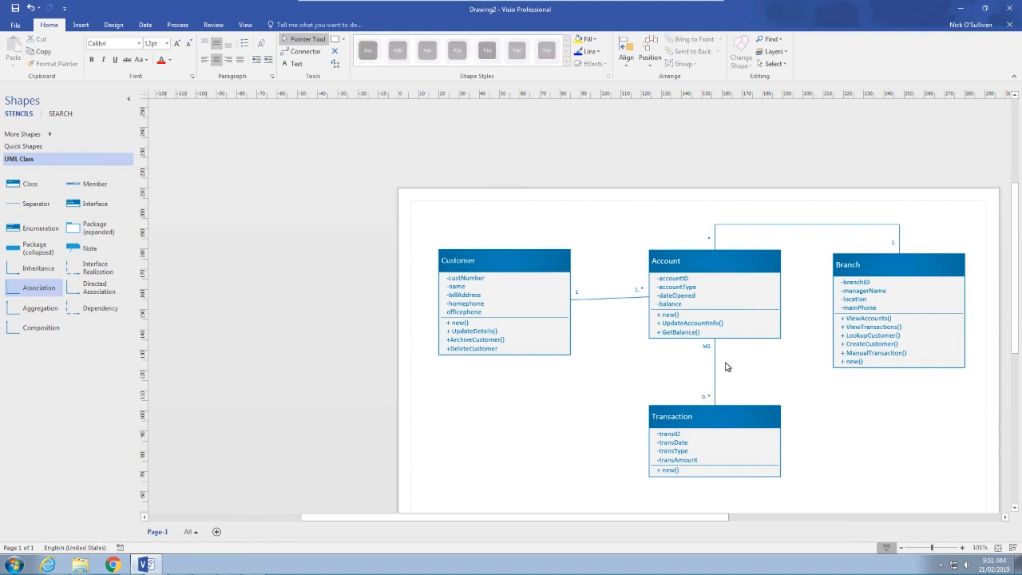
Set the multiplicity at the Account end of the Account–Transaction association to 1..*
click(706, 348)
click(706, 348)
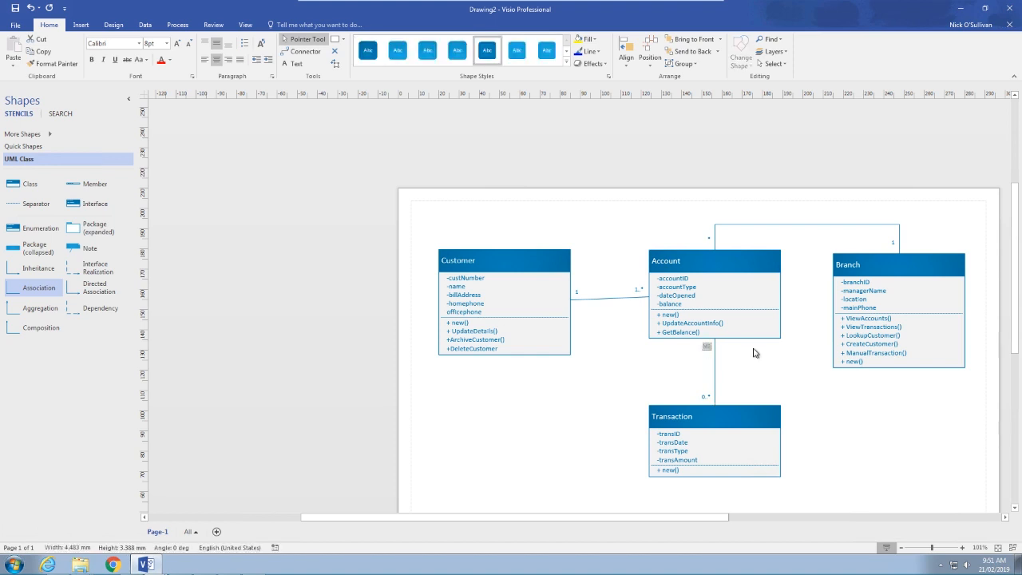
key(Delete)
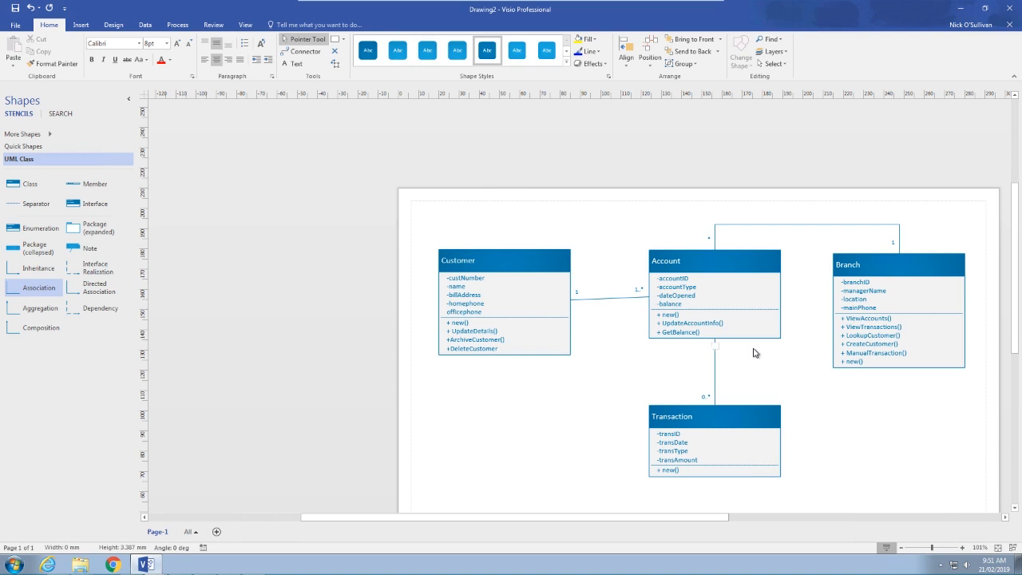
text(1)
text(..*)
click(800, 362)
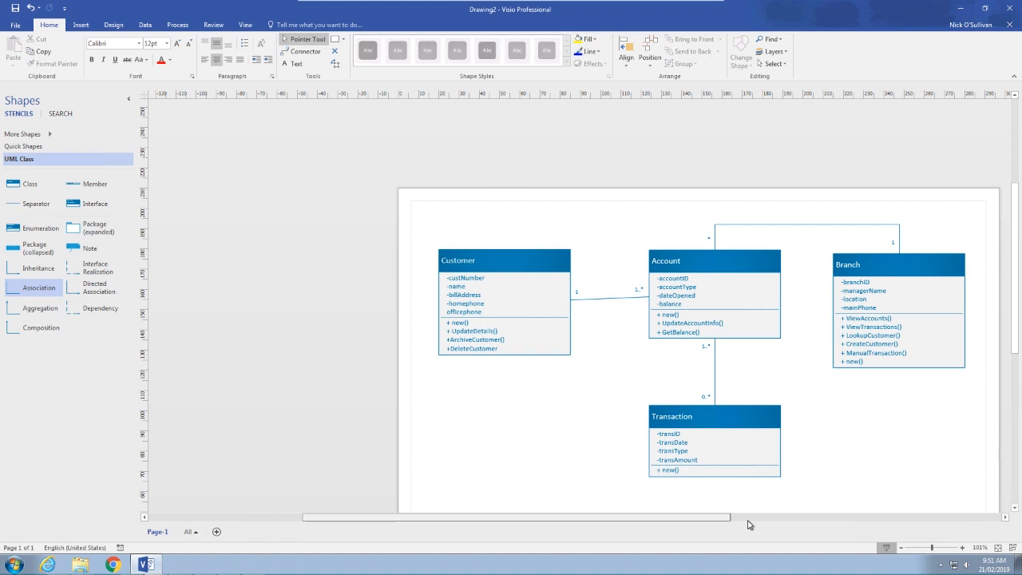
scroll(749, 524, right, 3)
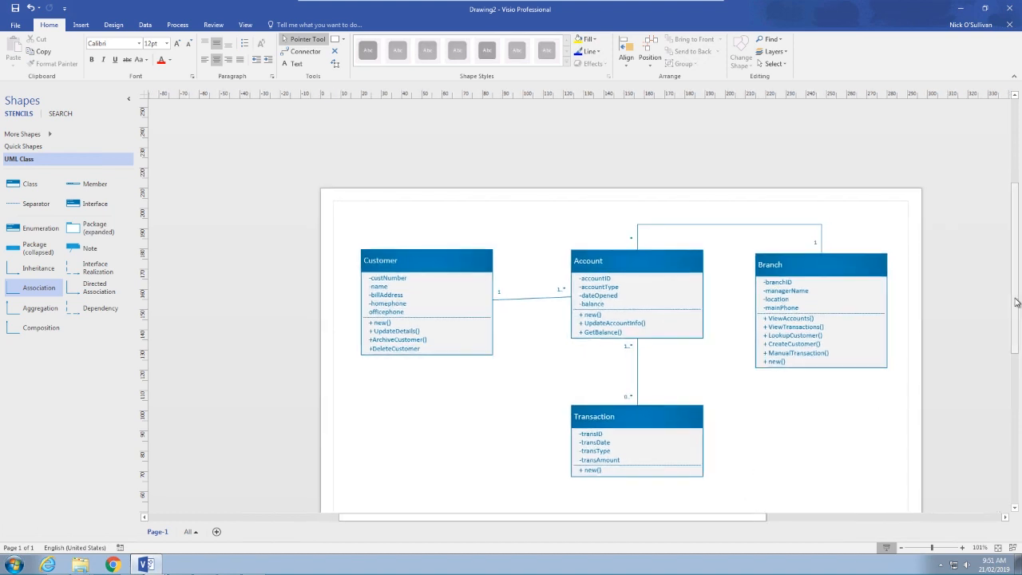
drag(1016, 302, 1016, 315)
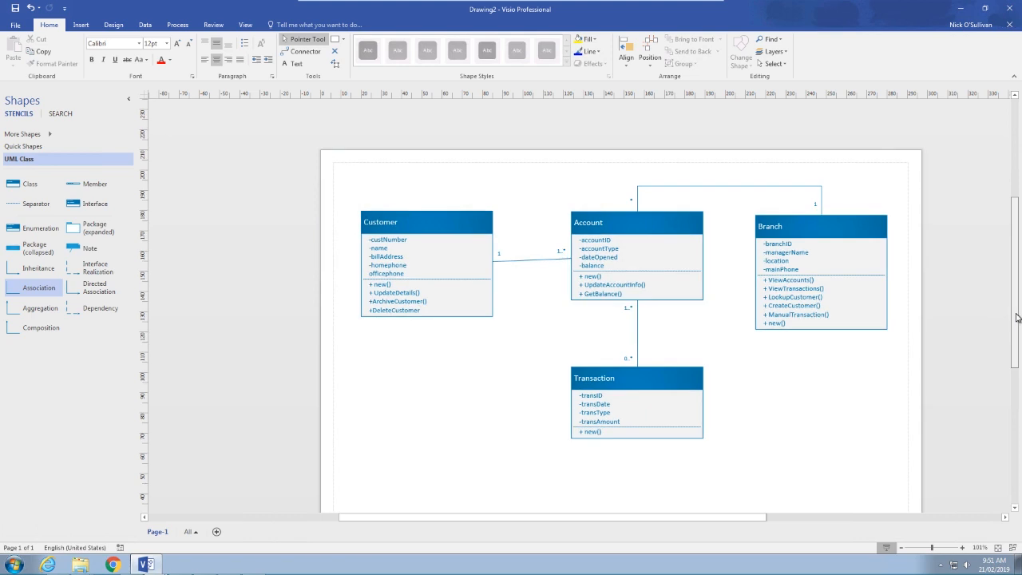
drag(1016, 313, 1016, 315)
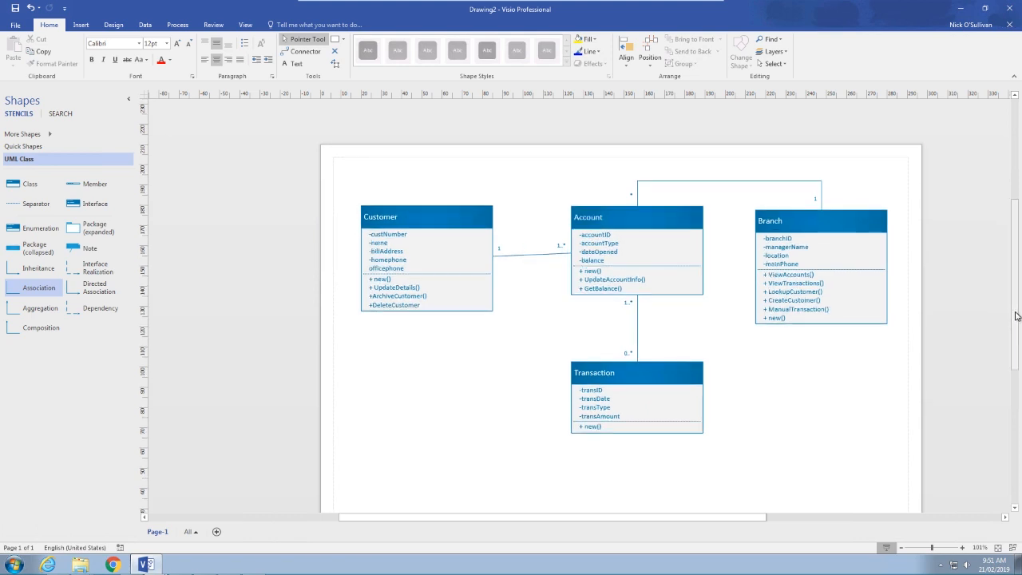